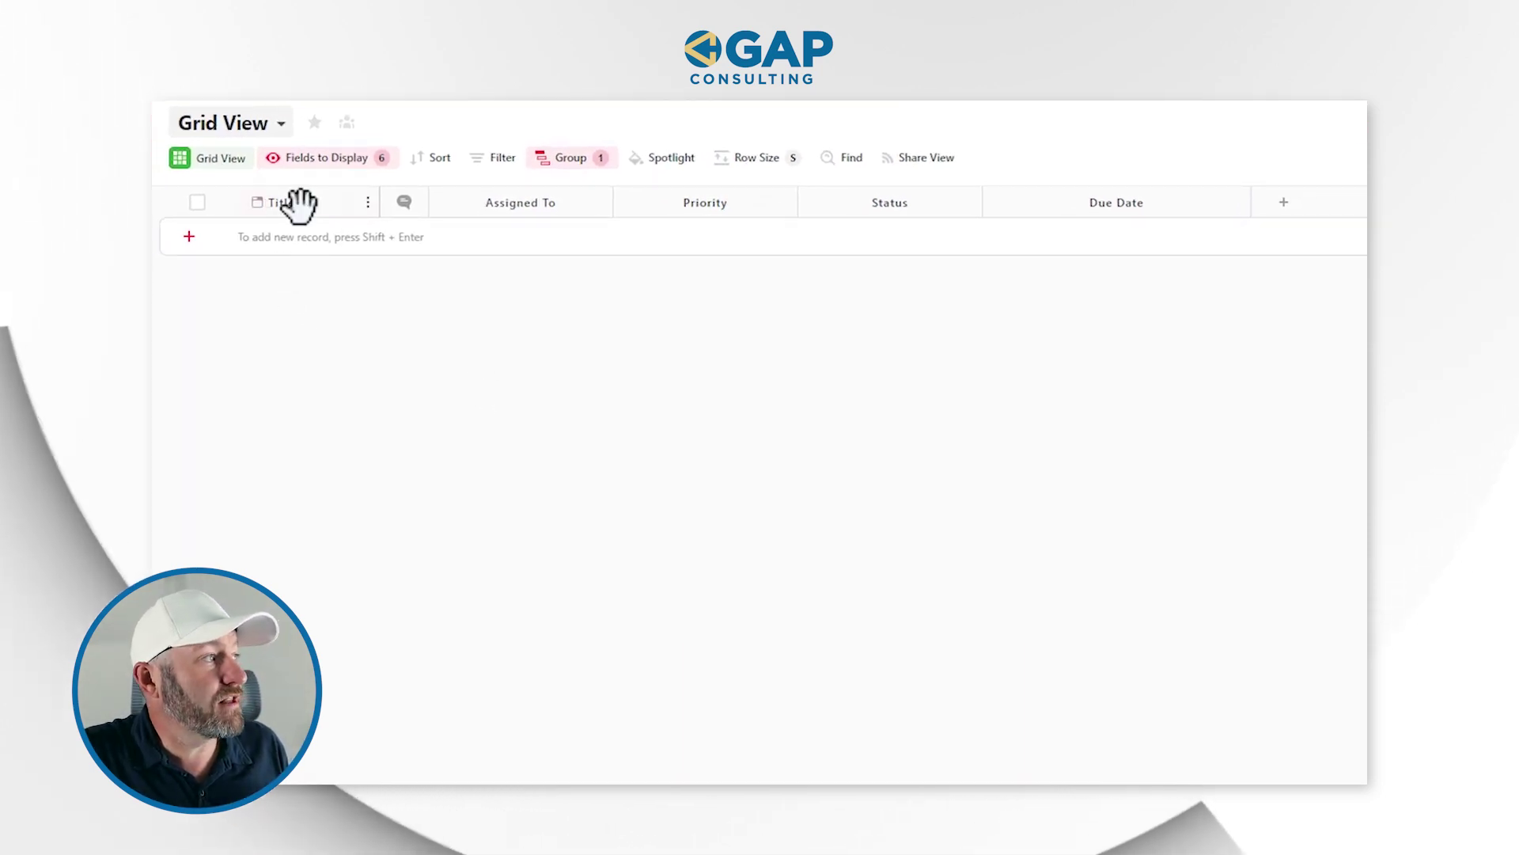
# - Check the Title field's settings and add a record titled Task 1
pyautogui.click(298, 203)
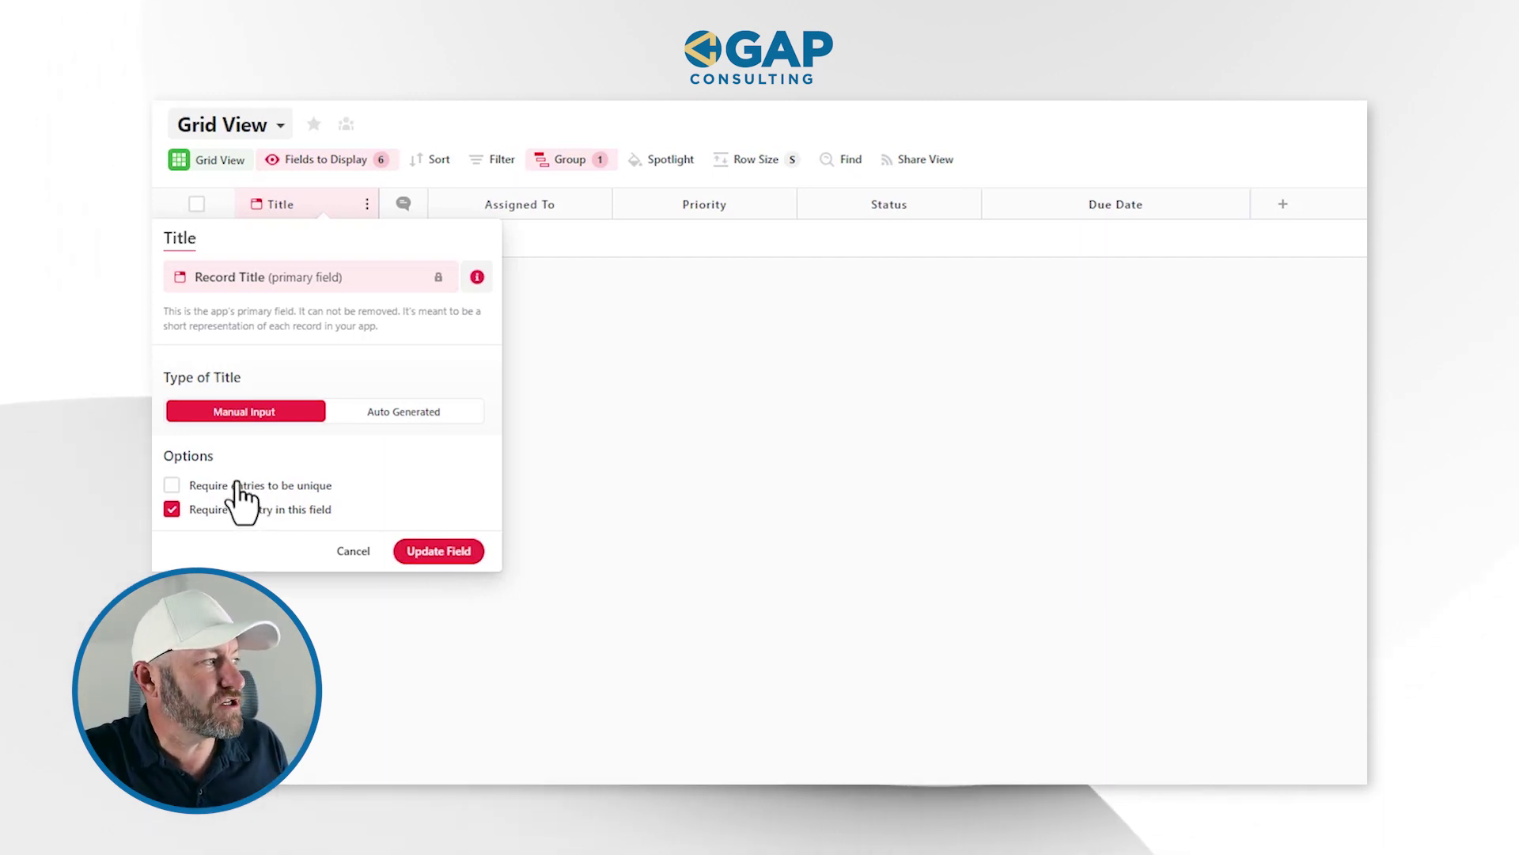
pyautogui.click(447, 553)
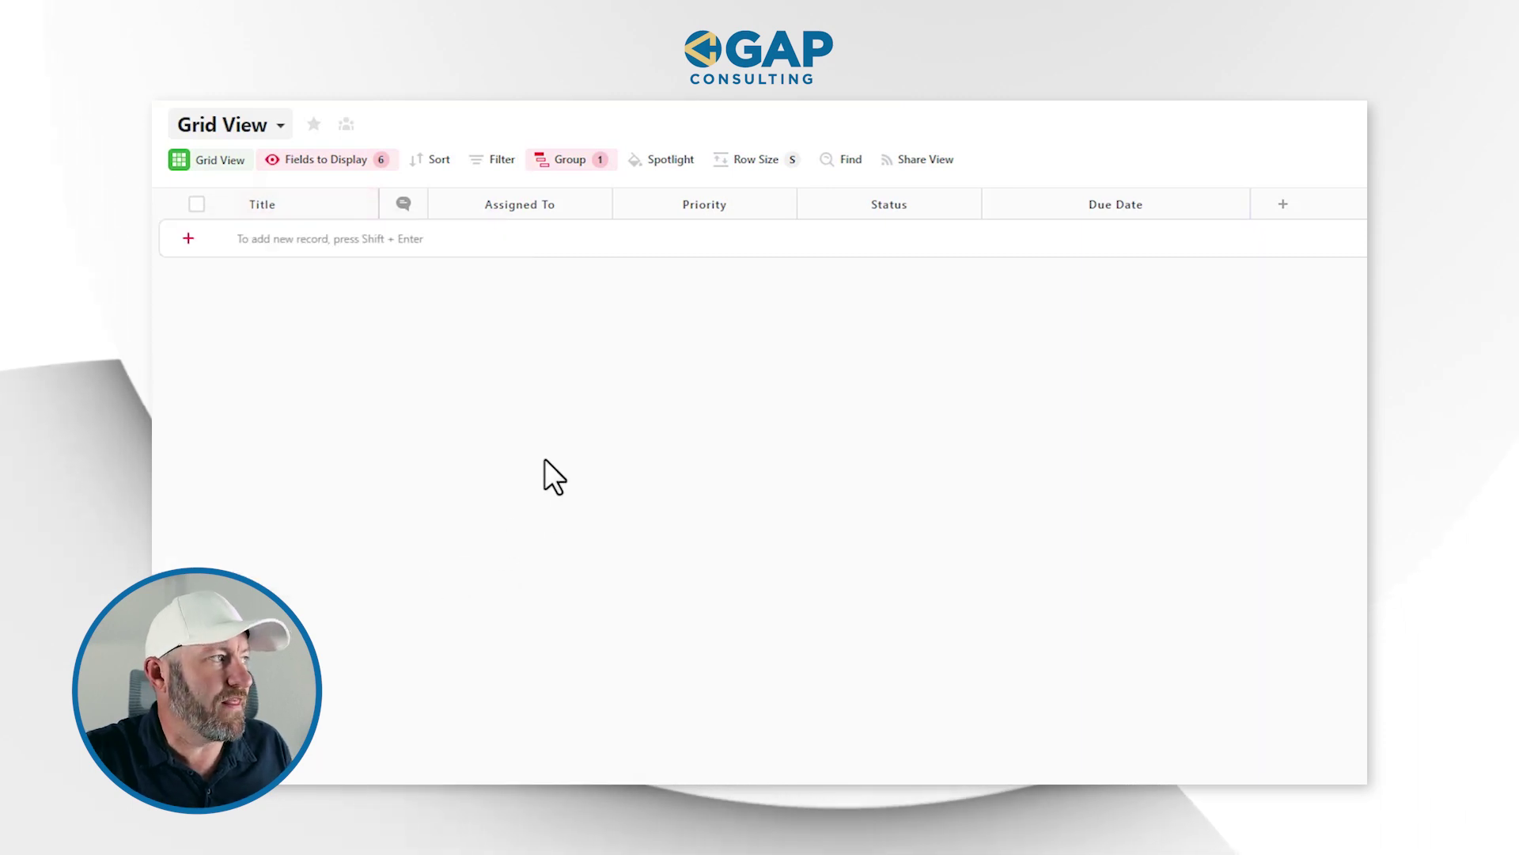
pyautogui.click(319, 251)
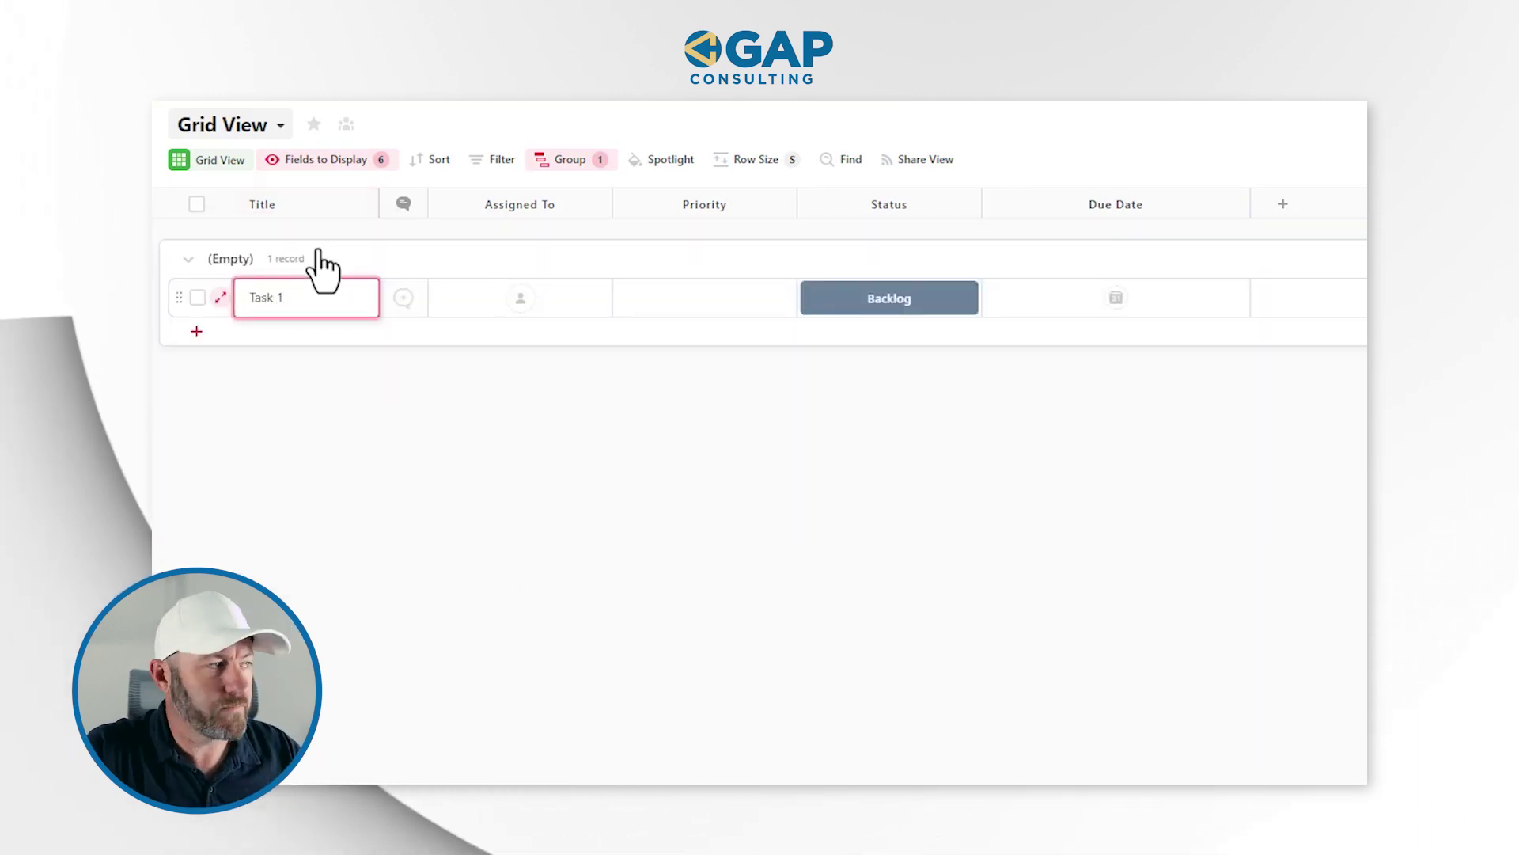
# - Assign Task 1 to a team member and set its priority to Normal
pyautogui.click(520, 309)
pyautogui.click(519, 311)
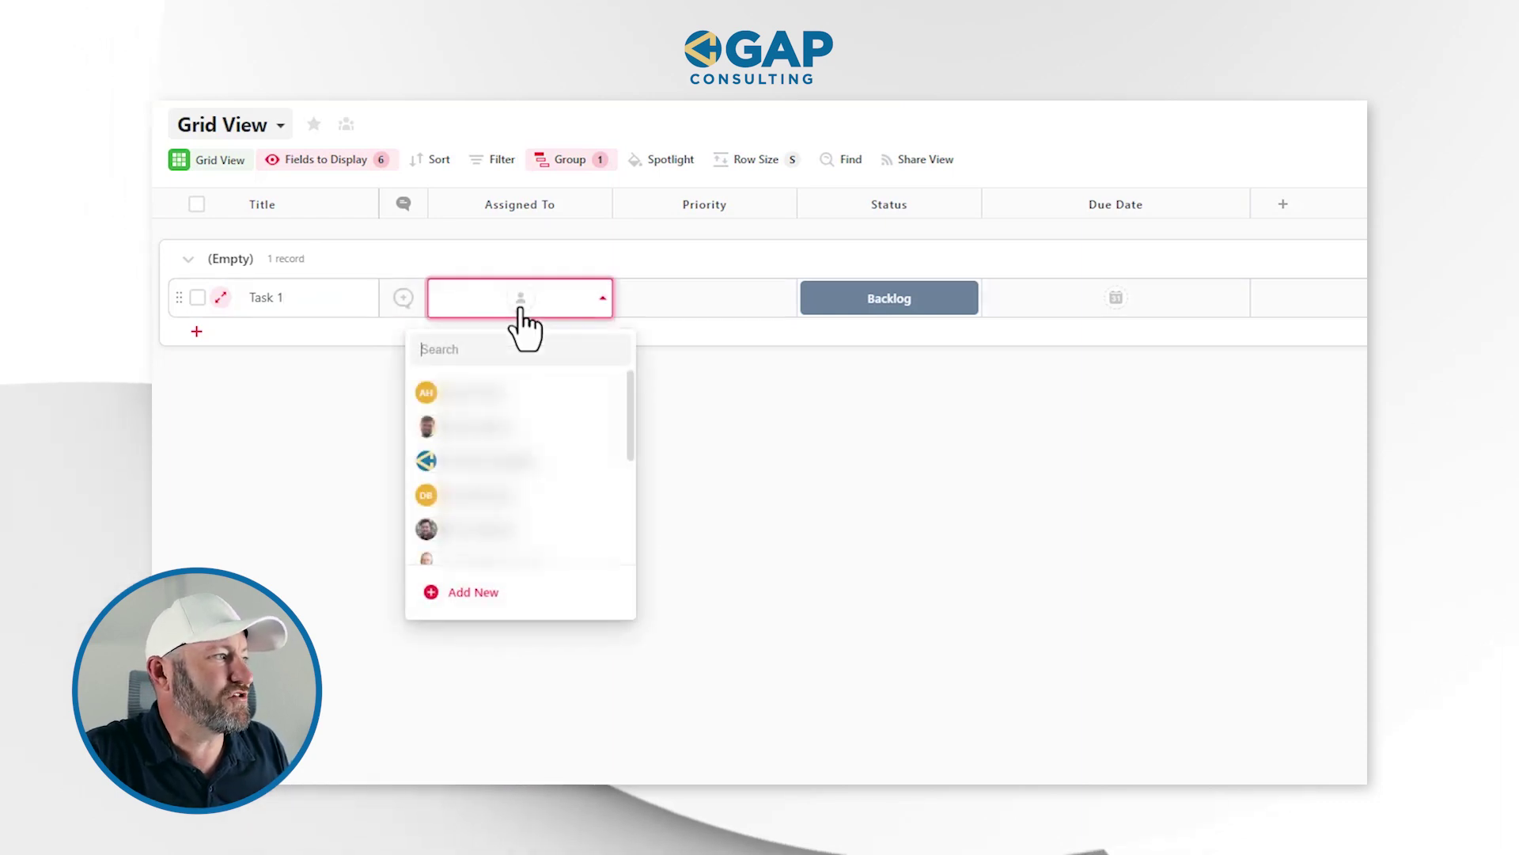
pyautogui.click(522, 558)
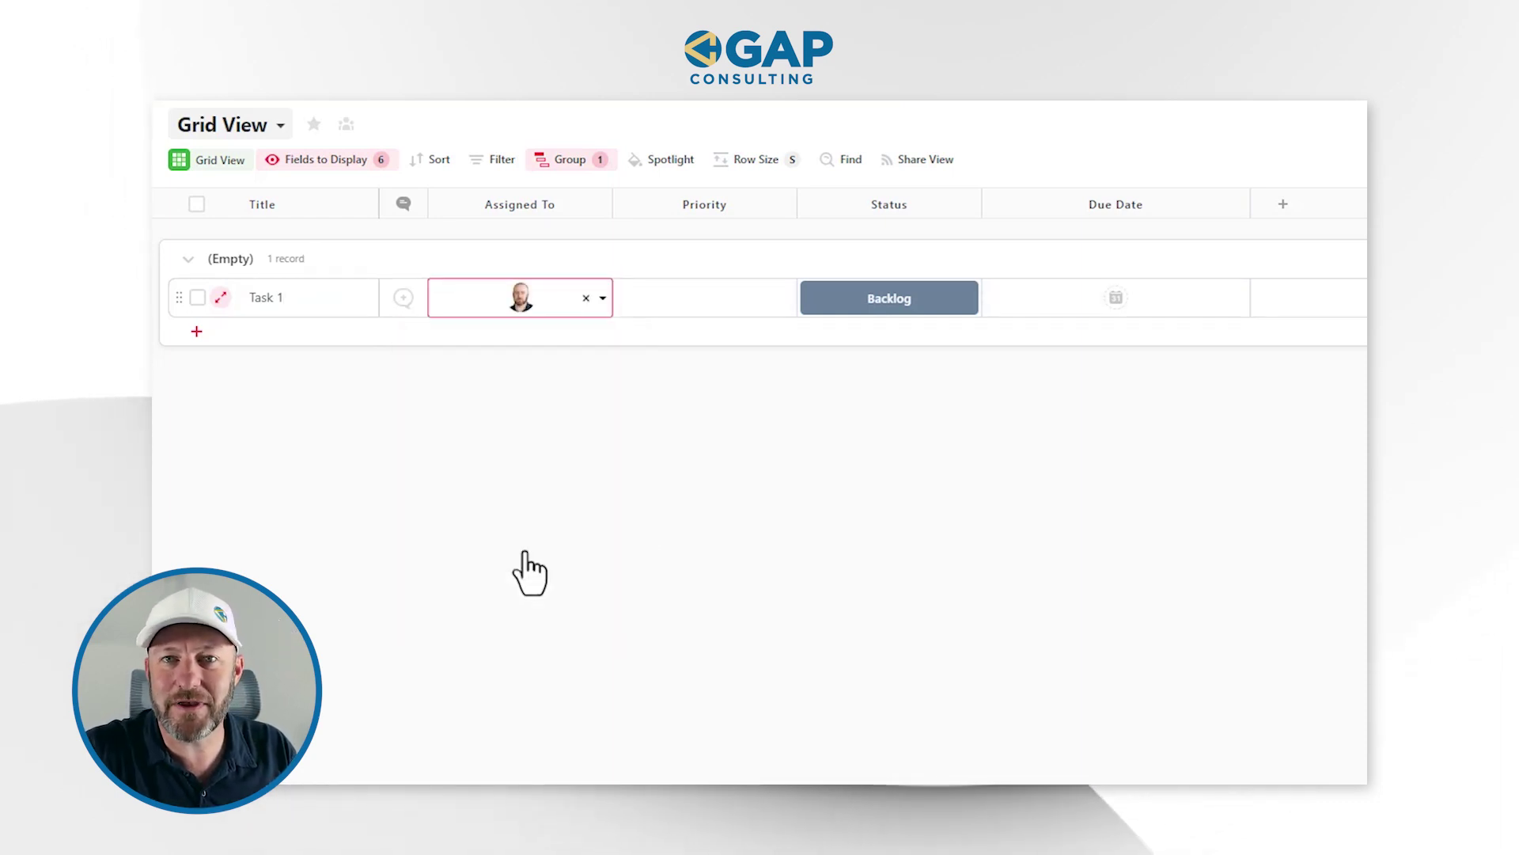
pyautogui.click(727, 302)
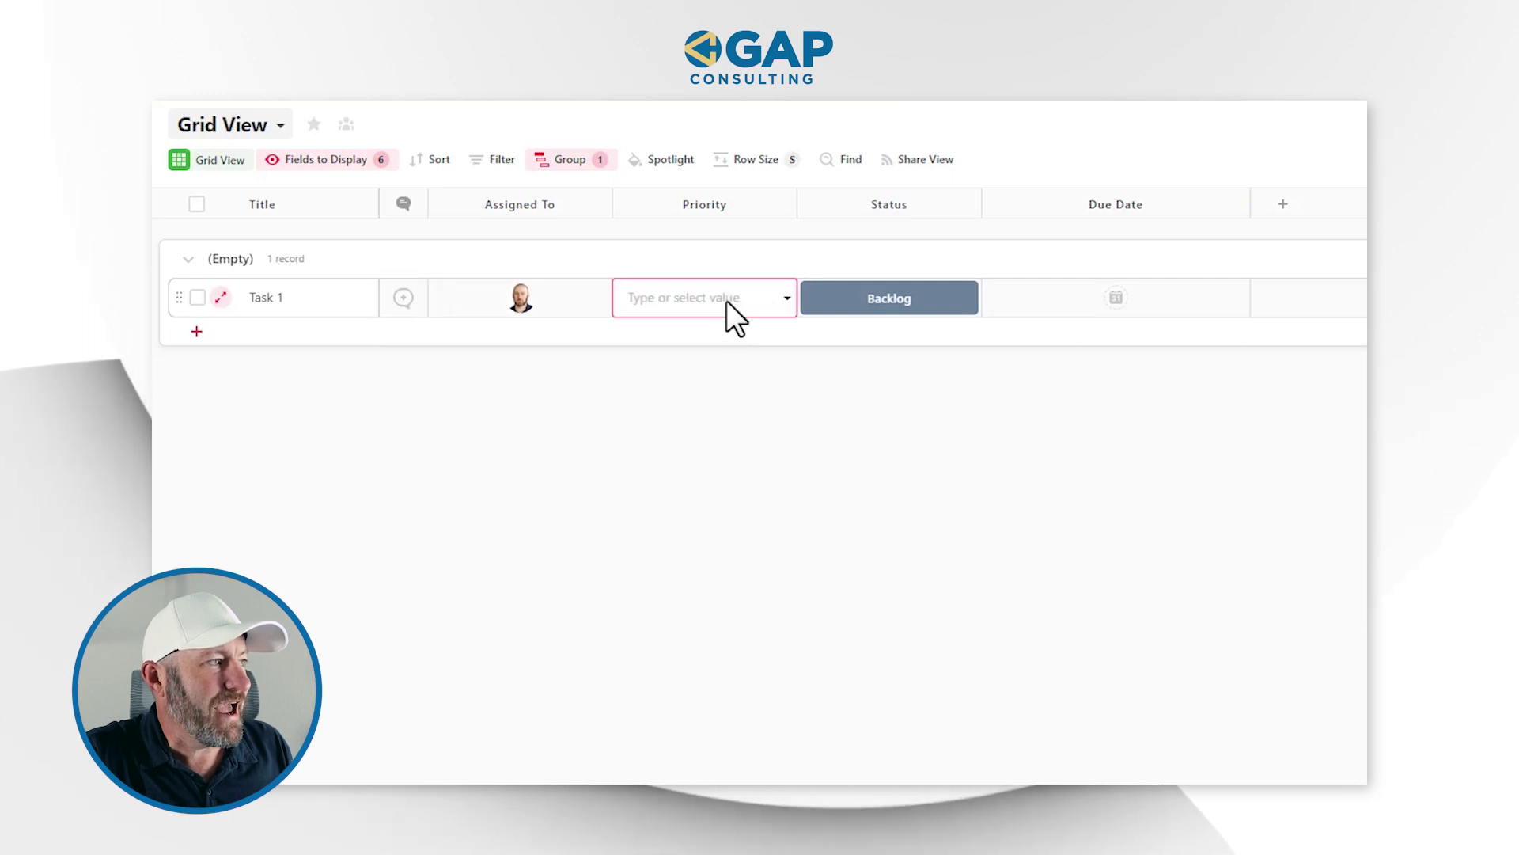
pyautogui.click(726, 302)
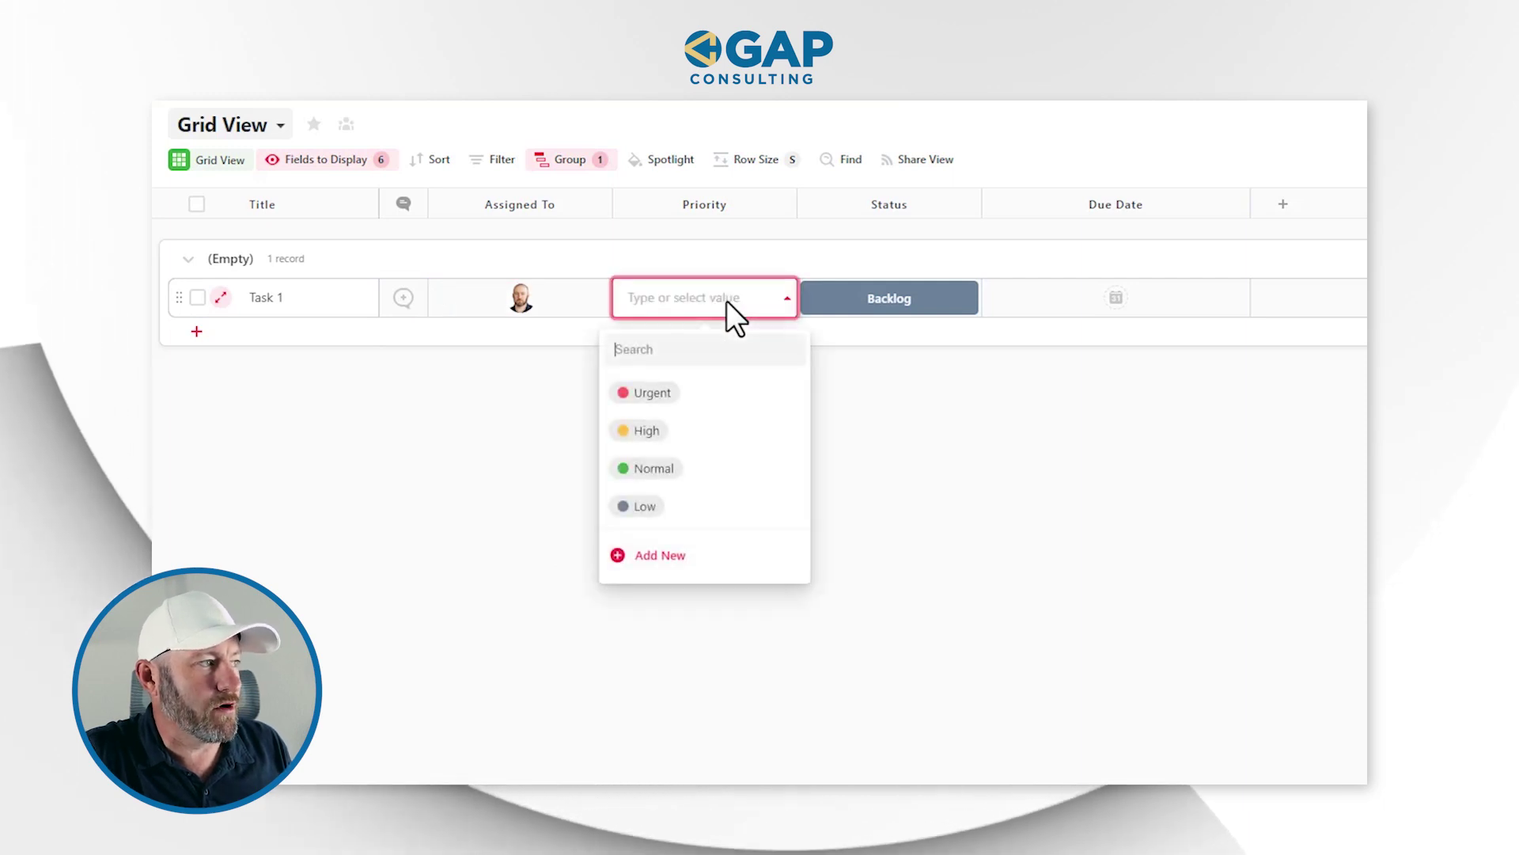
pyautogui.click(685, 470)
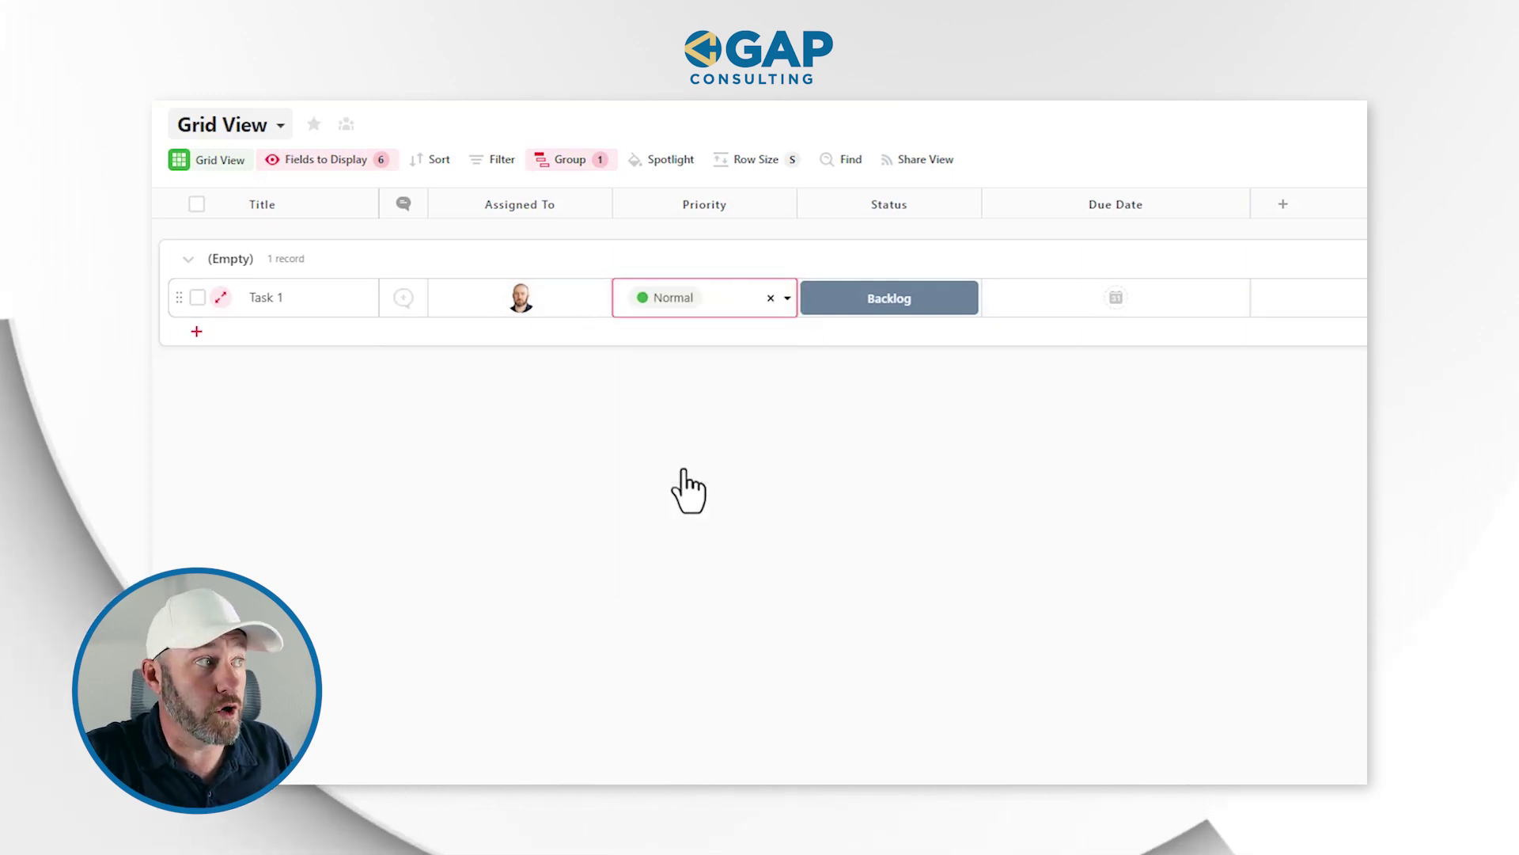
# - Examine the Status field's available statuses and its default status, leaving the field's settings without saving
pyautogui.click(904, 196)
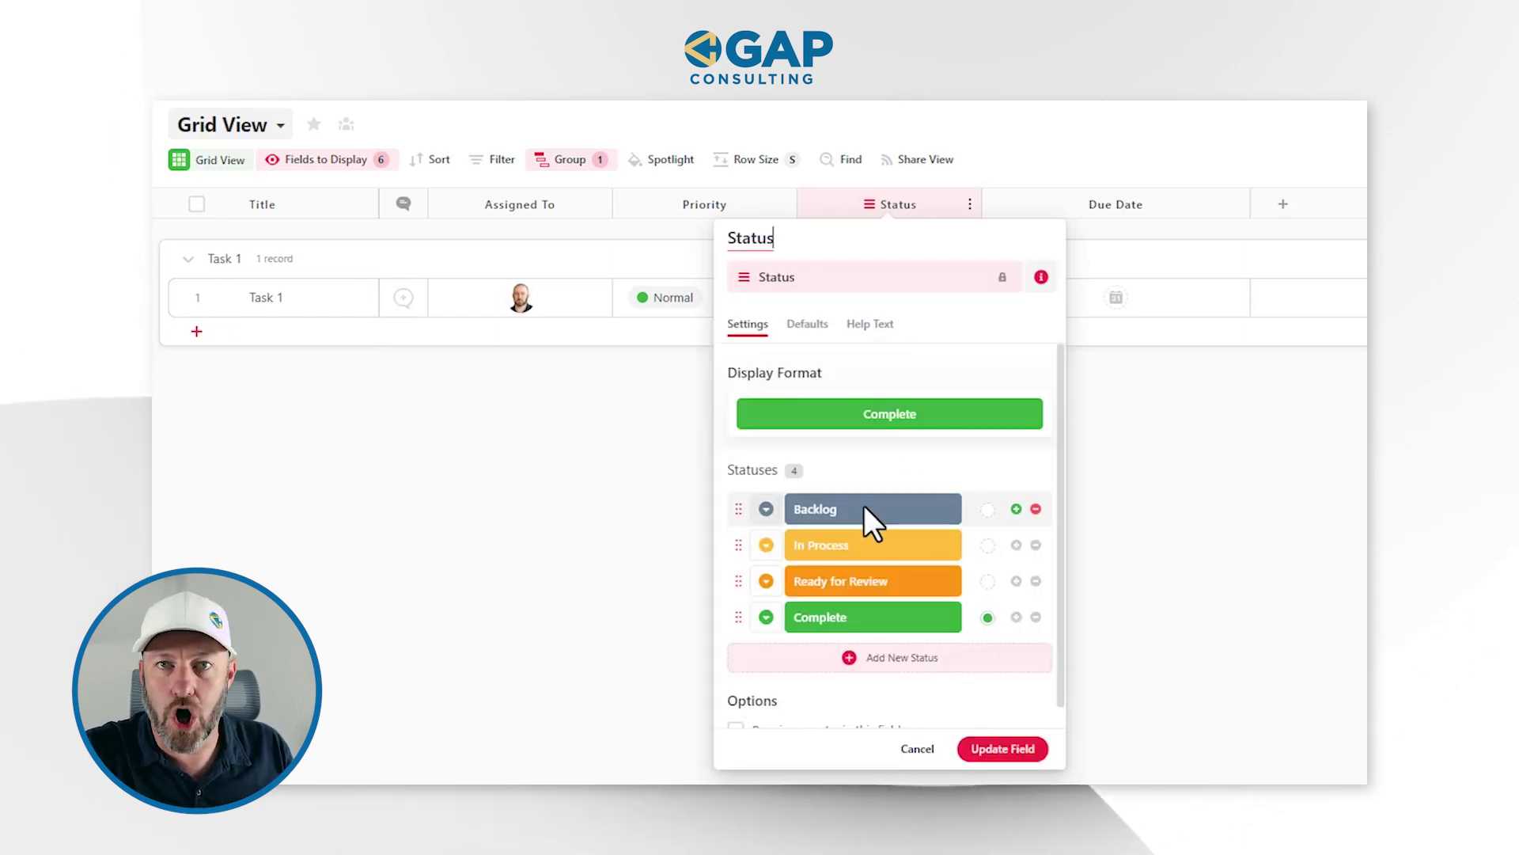
pyautogui.click(807, 325)
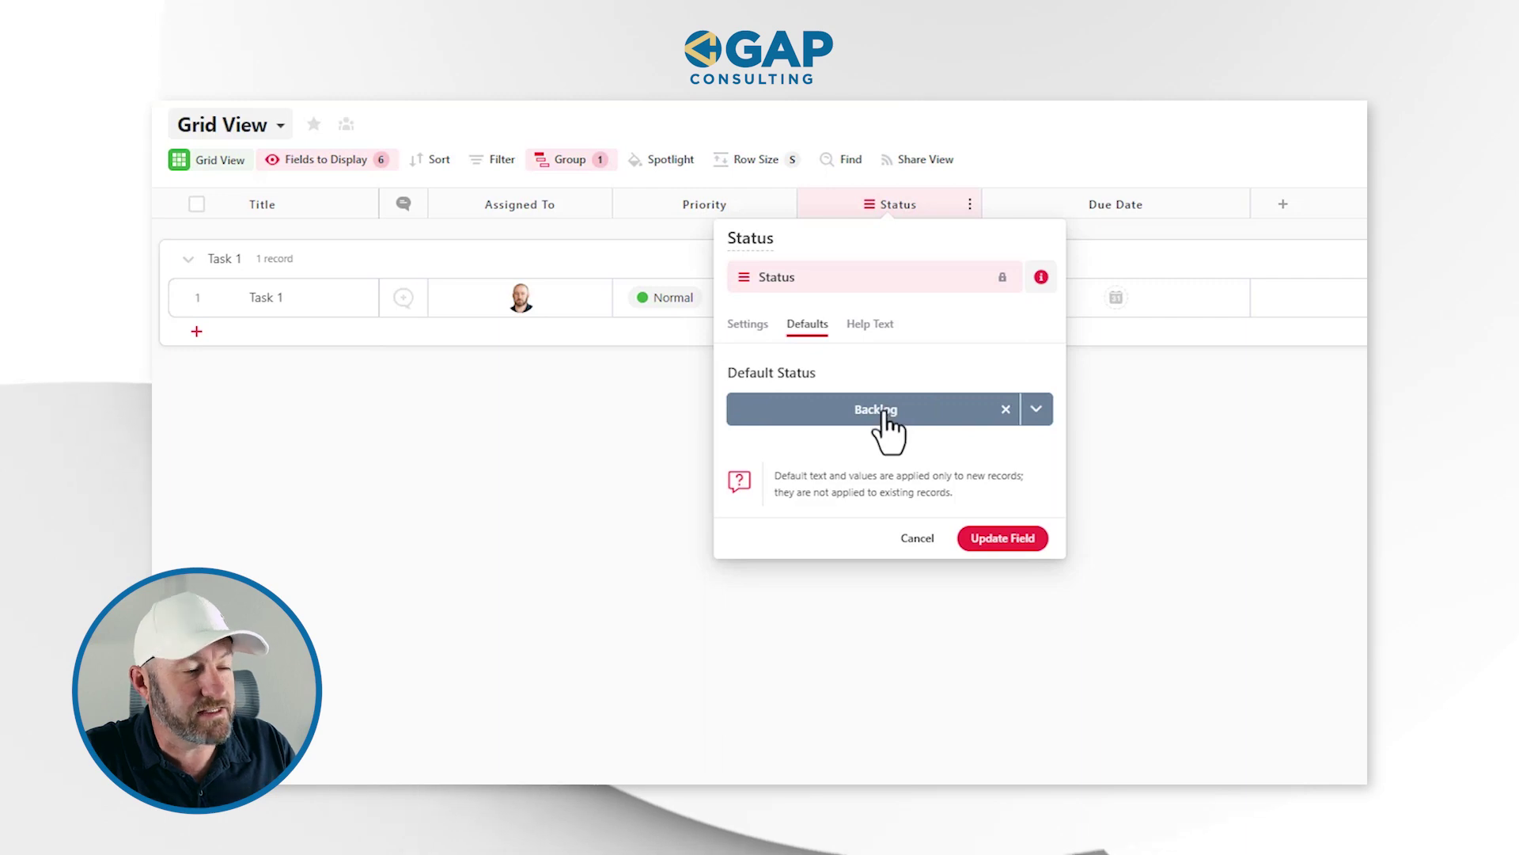
pyautogui.click(917, 540)
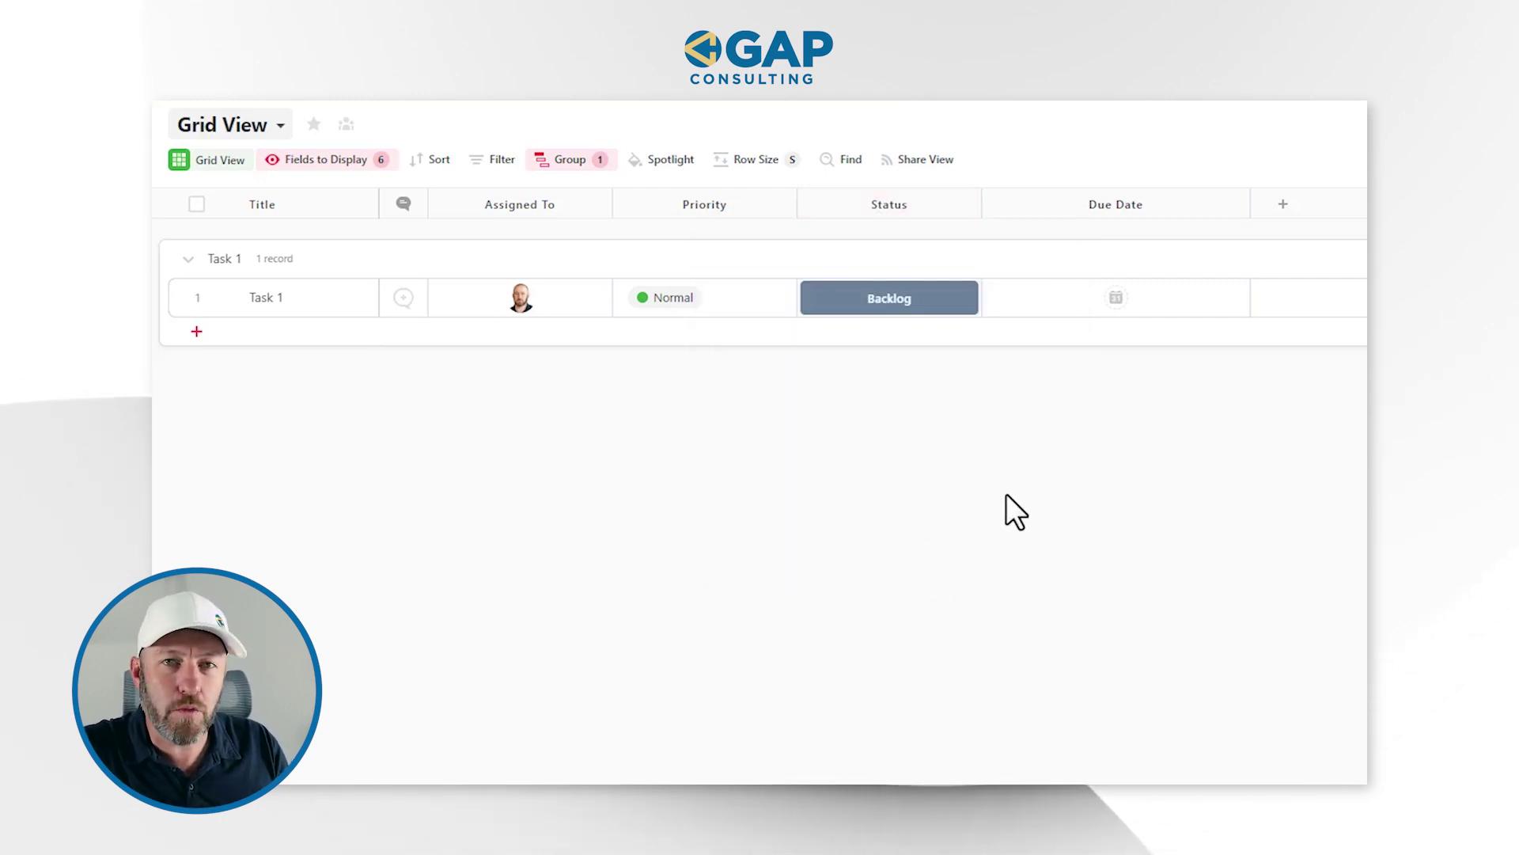
# - Give Task 1 a due date of August 11, 2023 and make it a repeating task, weekly on Friday
pyautogui.click(1114, 299)
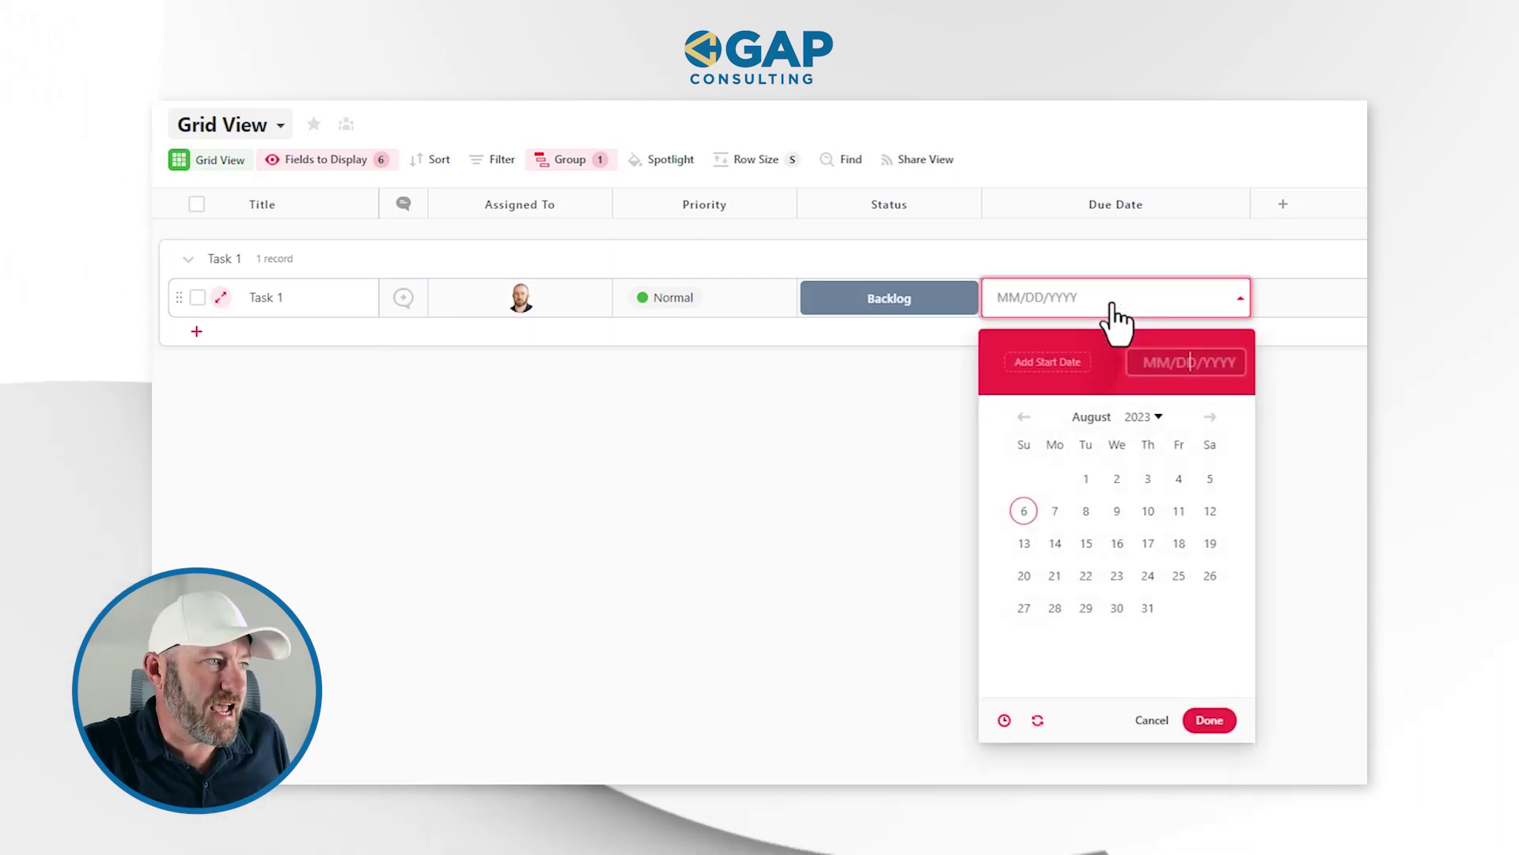
pyautogui.click(1177, 513)
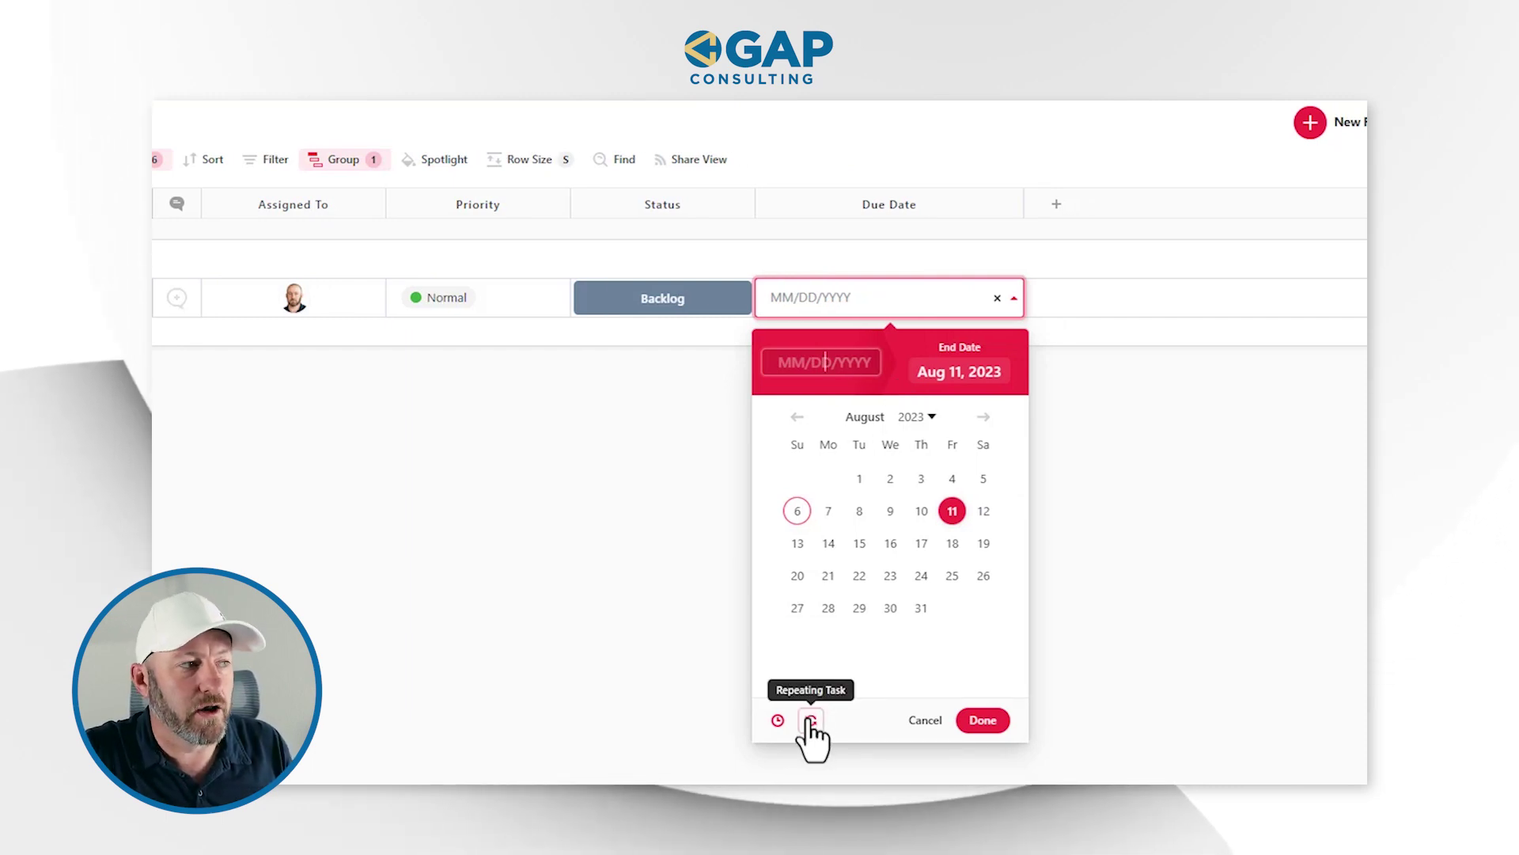
pyautogui.click(811, 721)
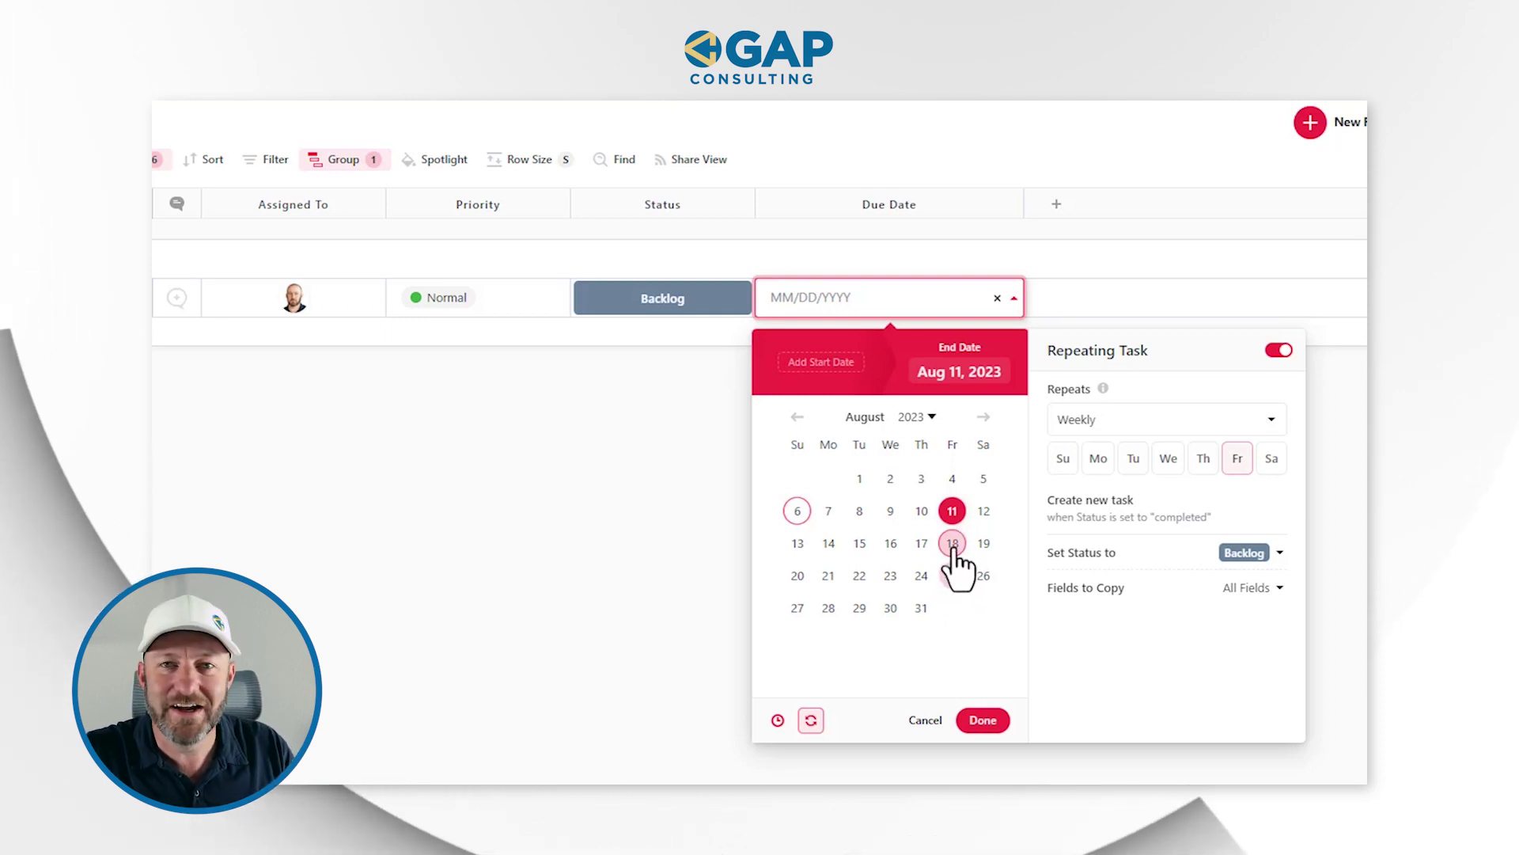
pyautogui.click(986, 420)
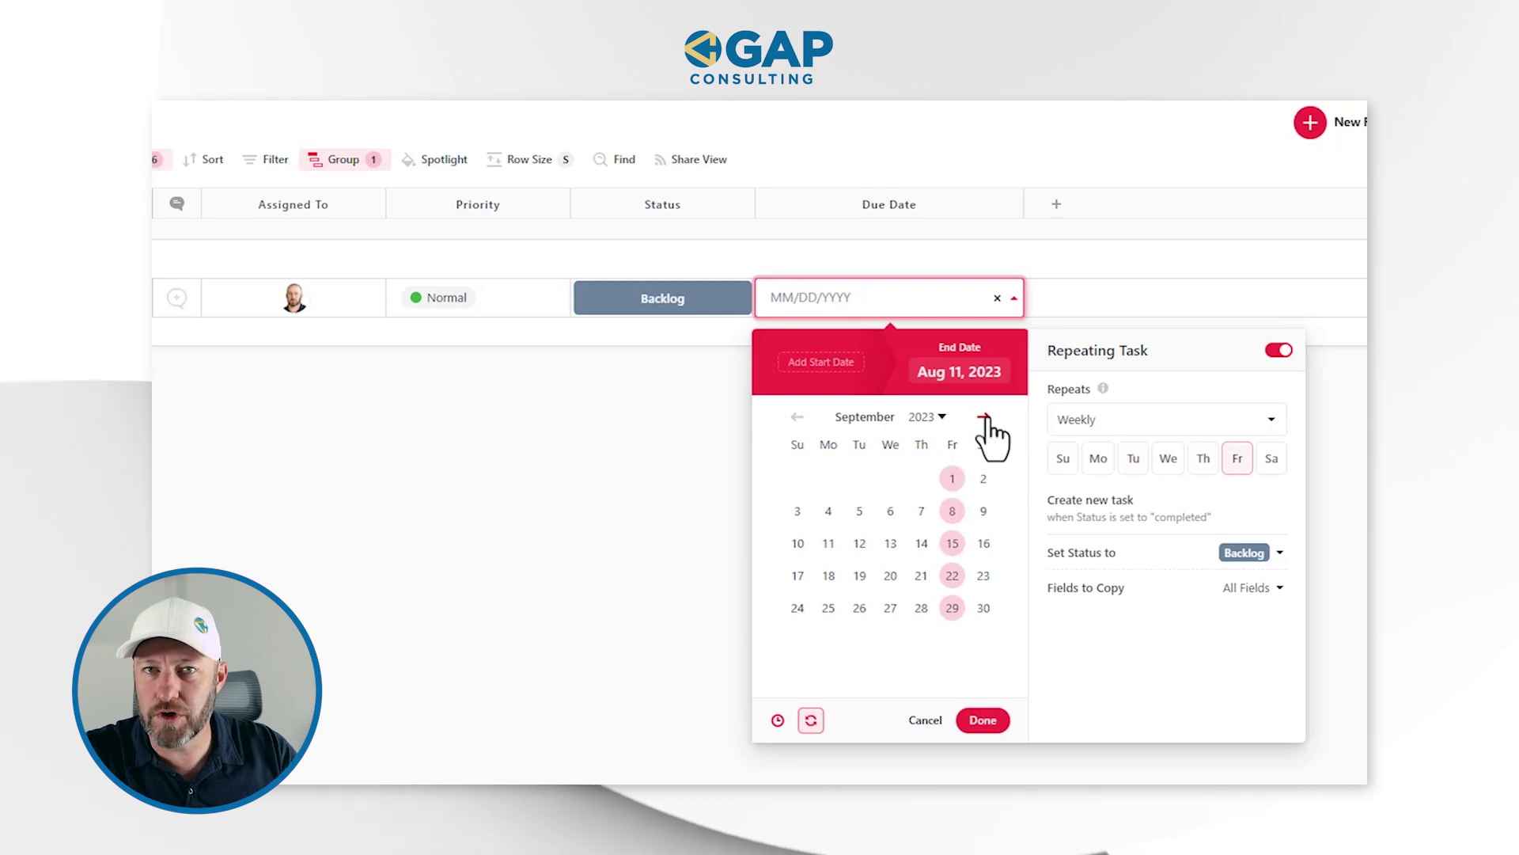
pyautogui.click(985, 418)
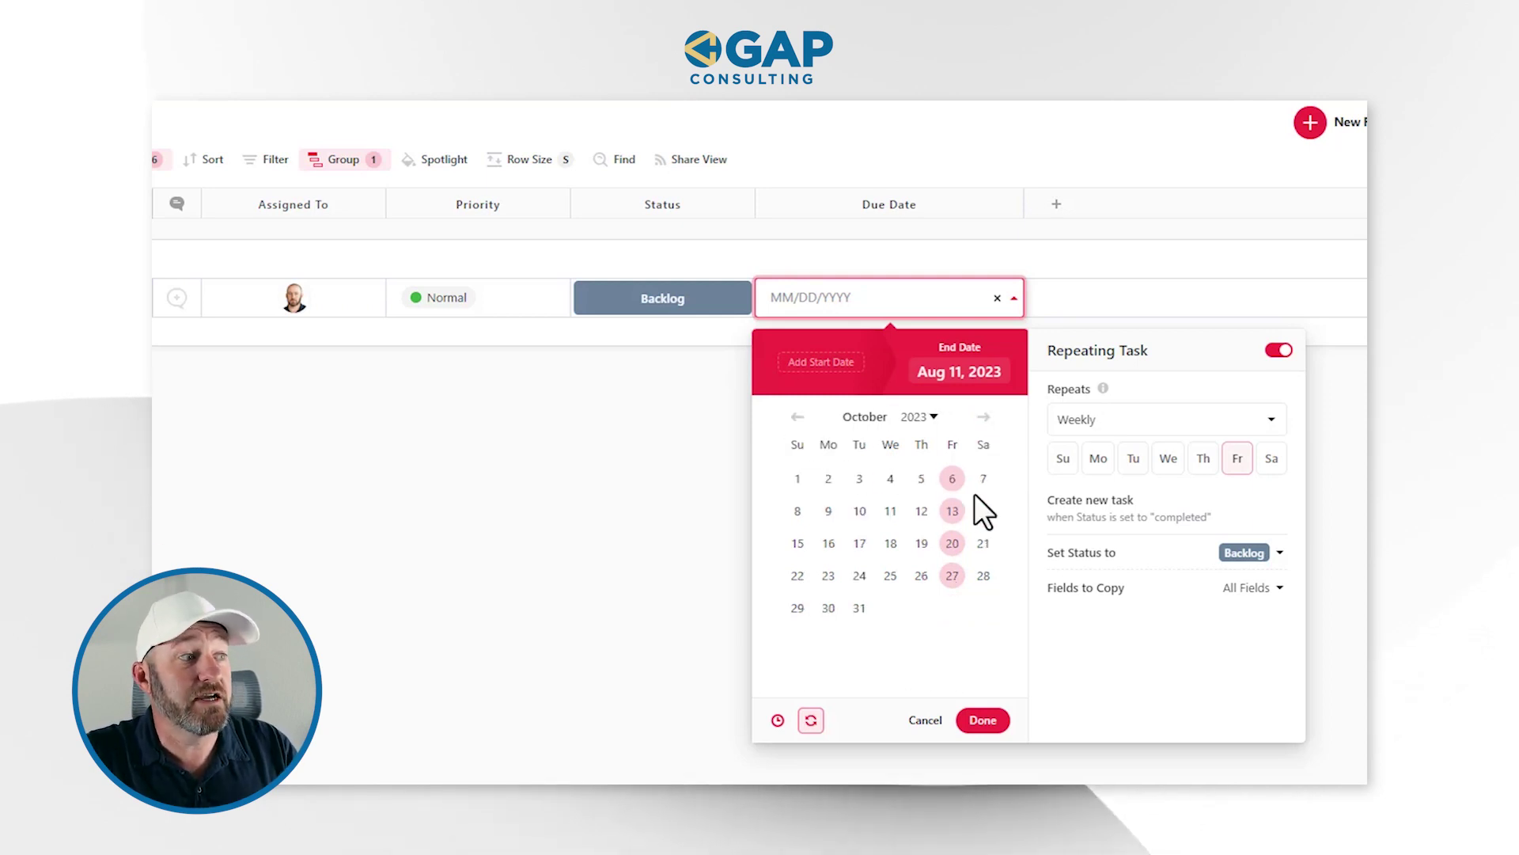
pyautogui.click(797, 417)
pyautogui.click(797, 417)
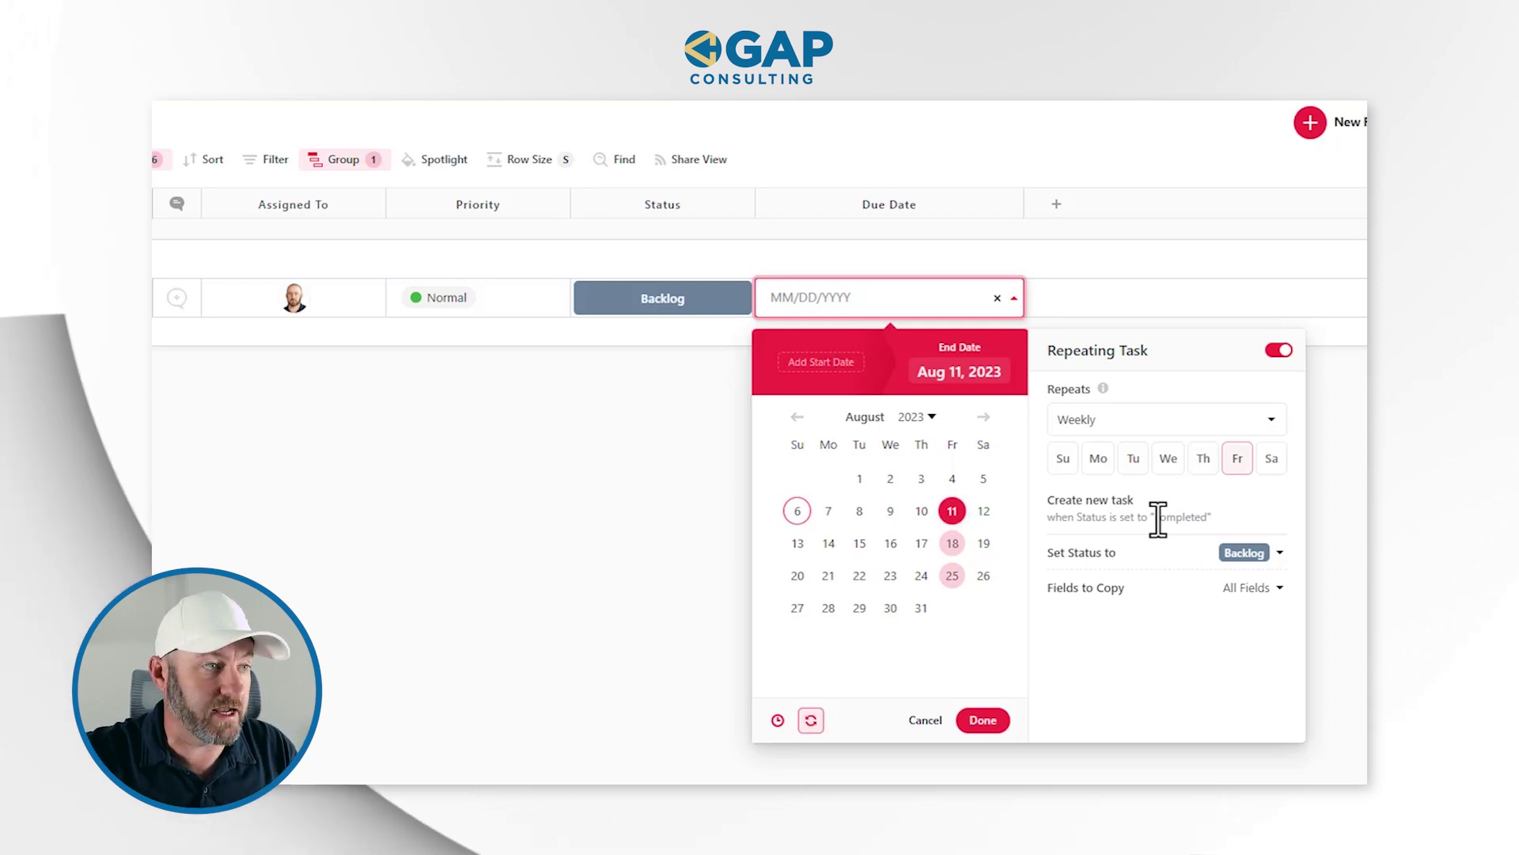
# - Have the repeating task copy only the Assigned To and Priority fields, and apply the due date settings
pyautogui.click(1244, 553)
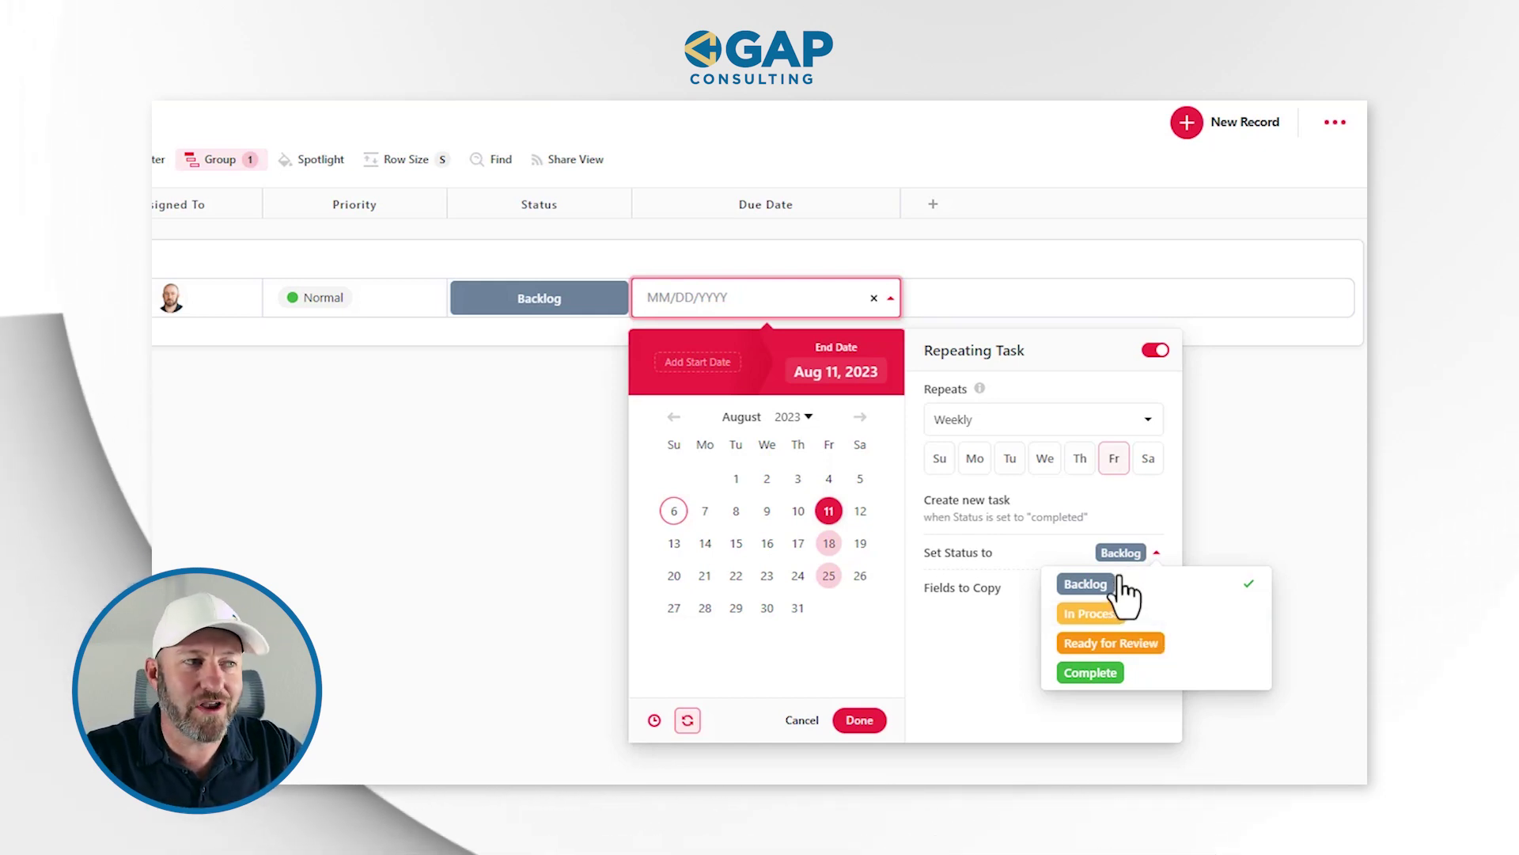
pyautogui.click(985, 611)
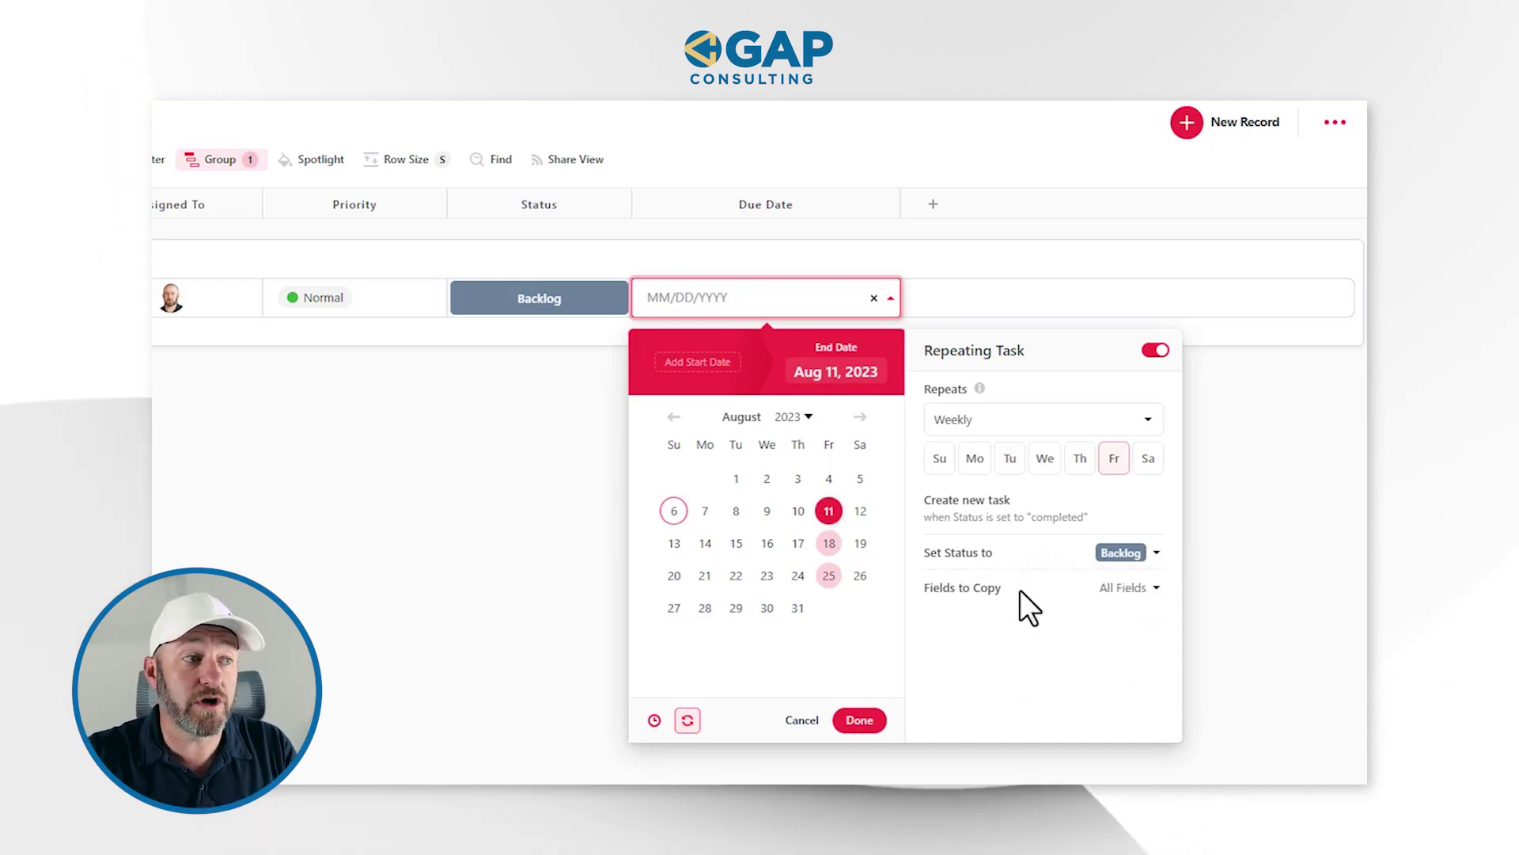
pyautogui.click(1120, 589)
pyautogui.scroll(-1, 1127, 546)
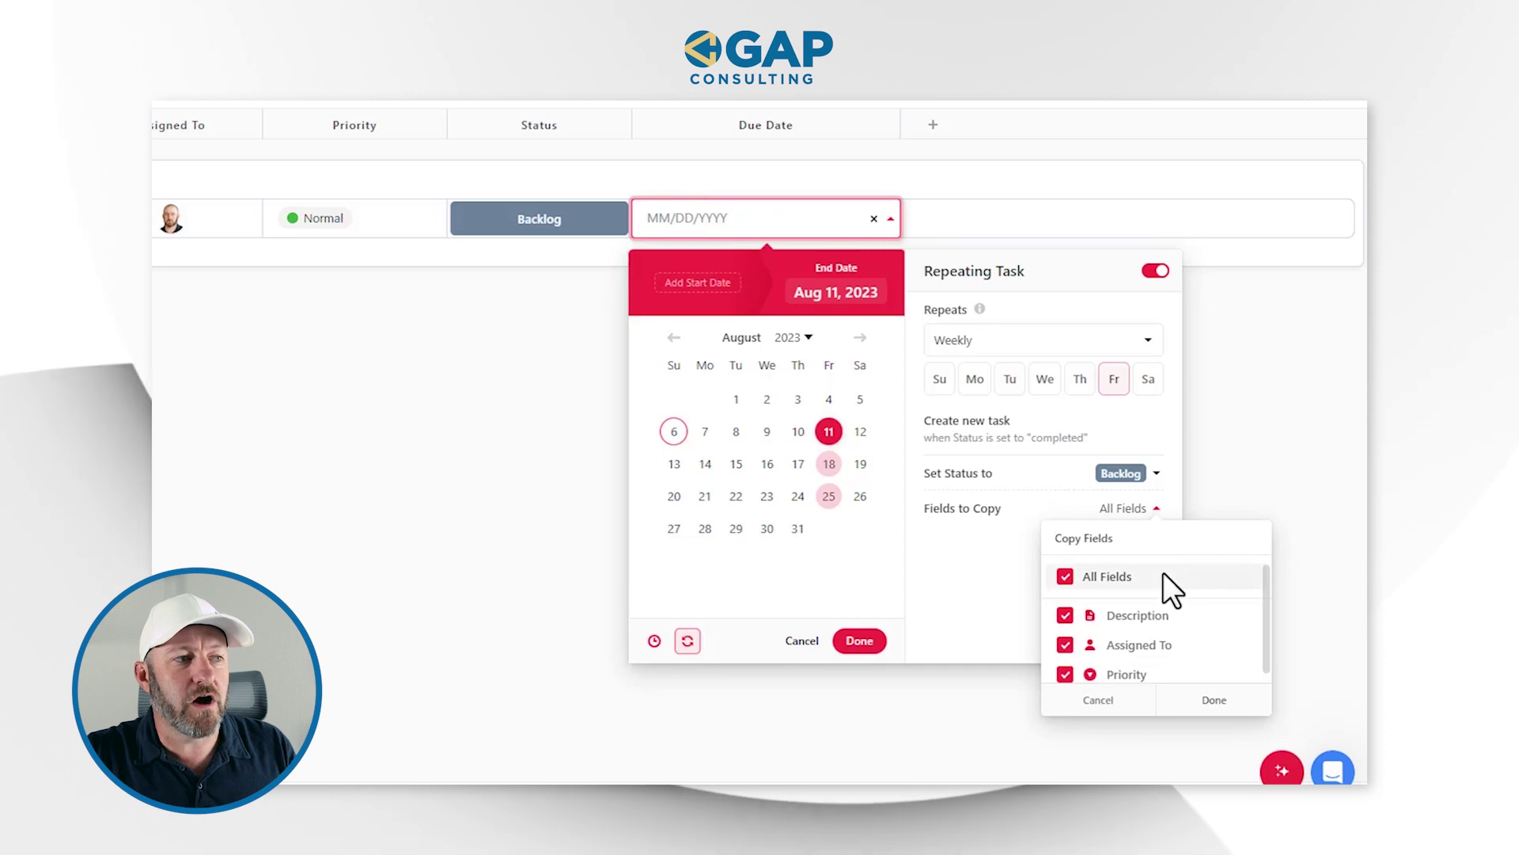
pyautogui.scroll(-1, 1160, 581)
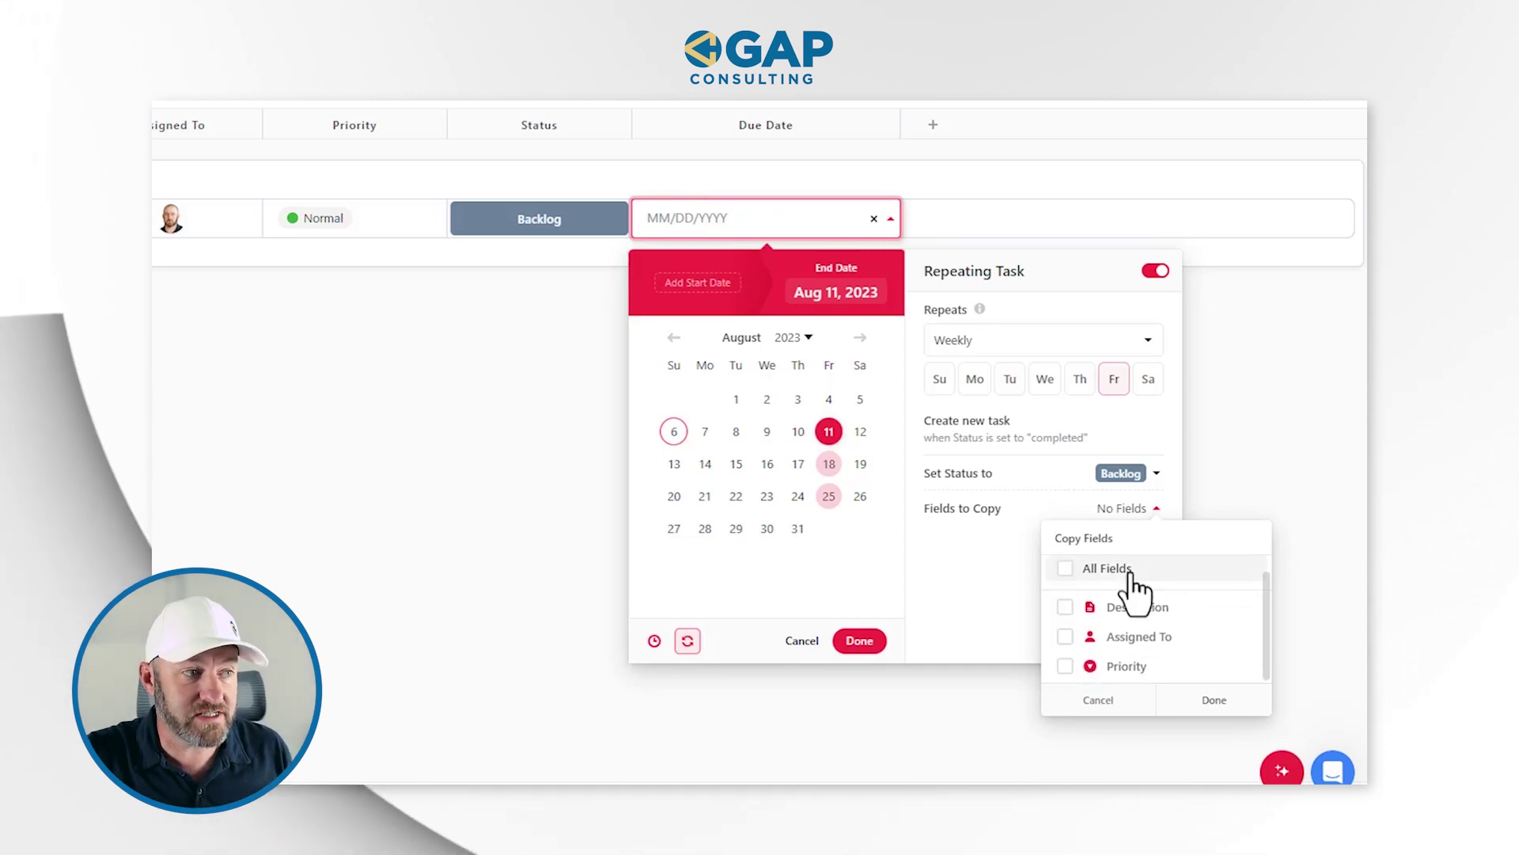
pyautogui.click(1145, 642)
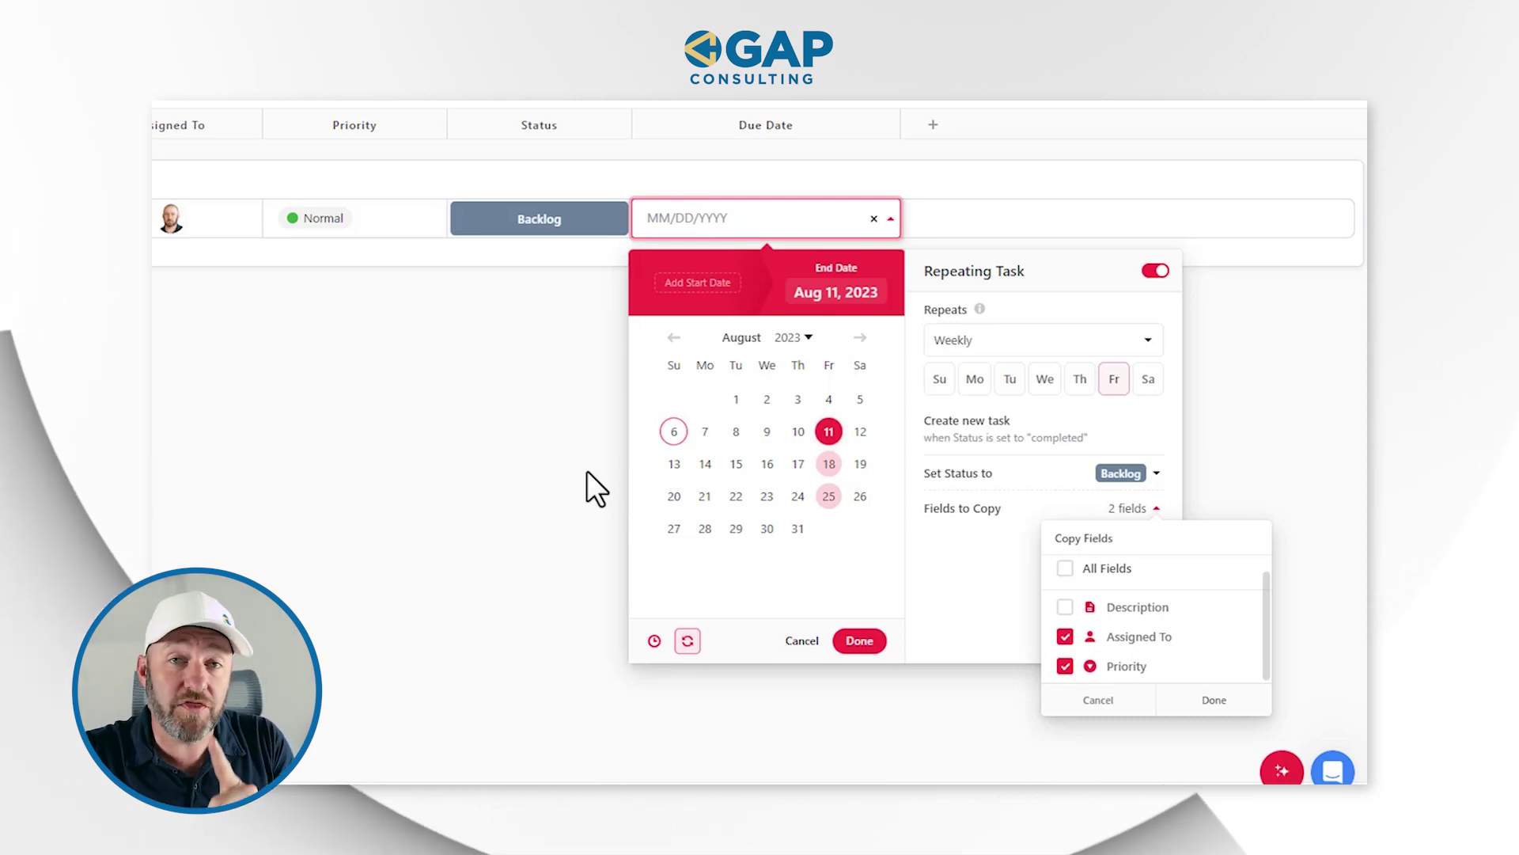
pyautogui.scroll(1, 1096, 625)
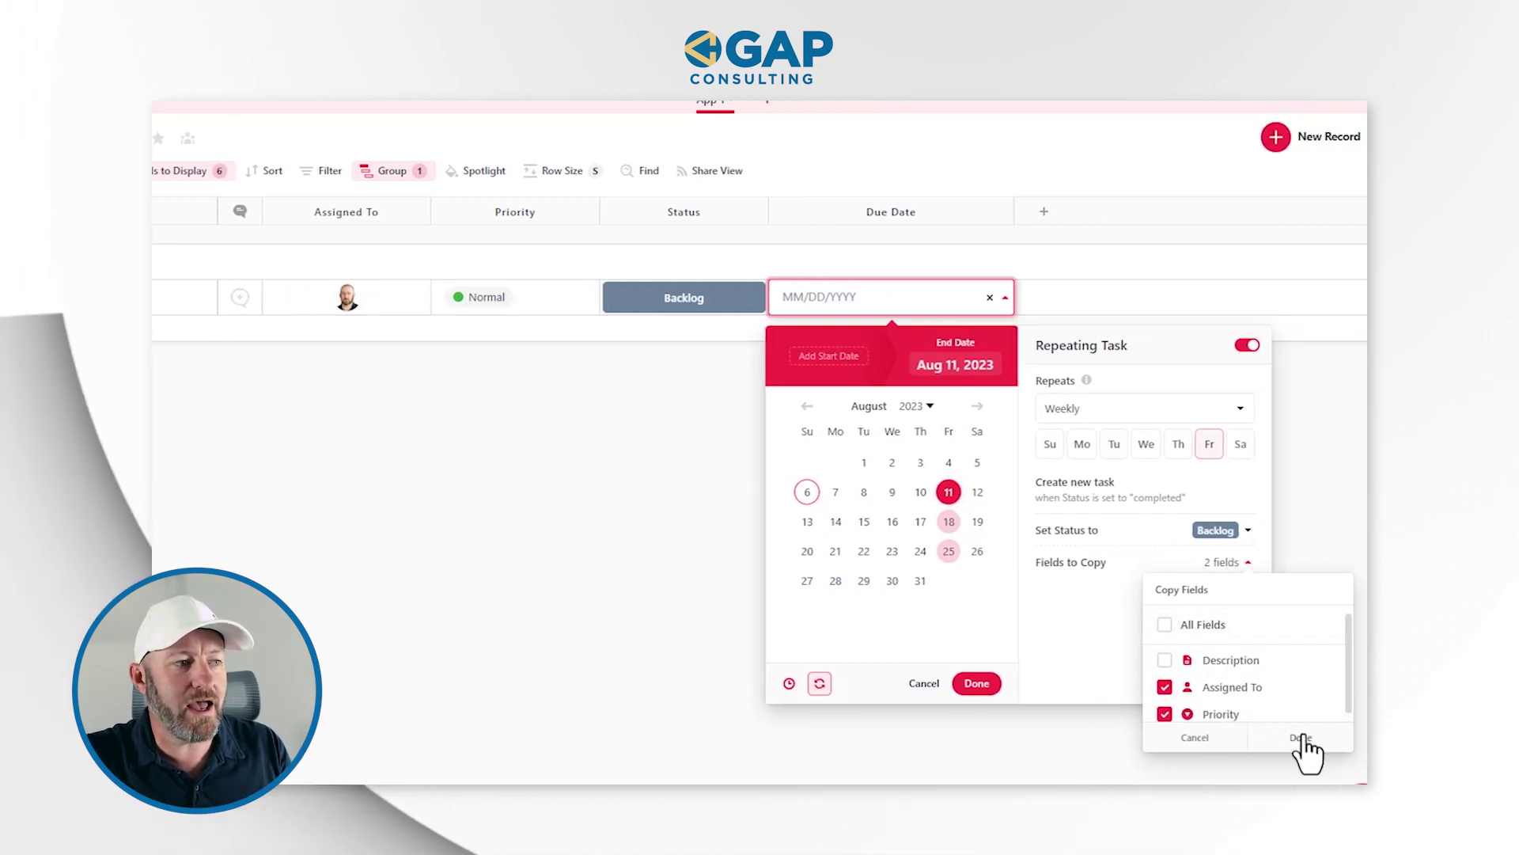
pyautogui.click(1301, 738)
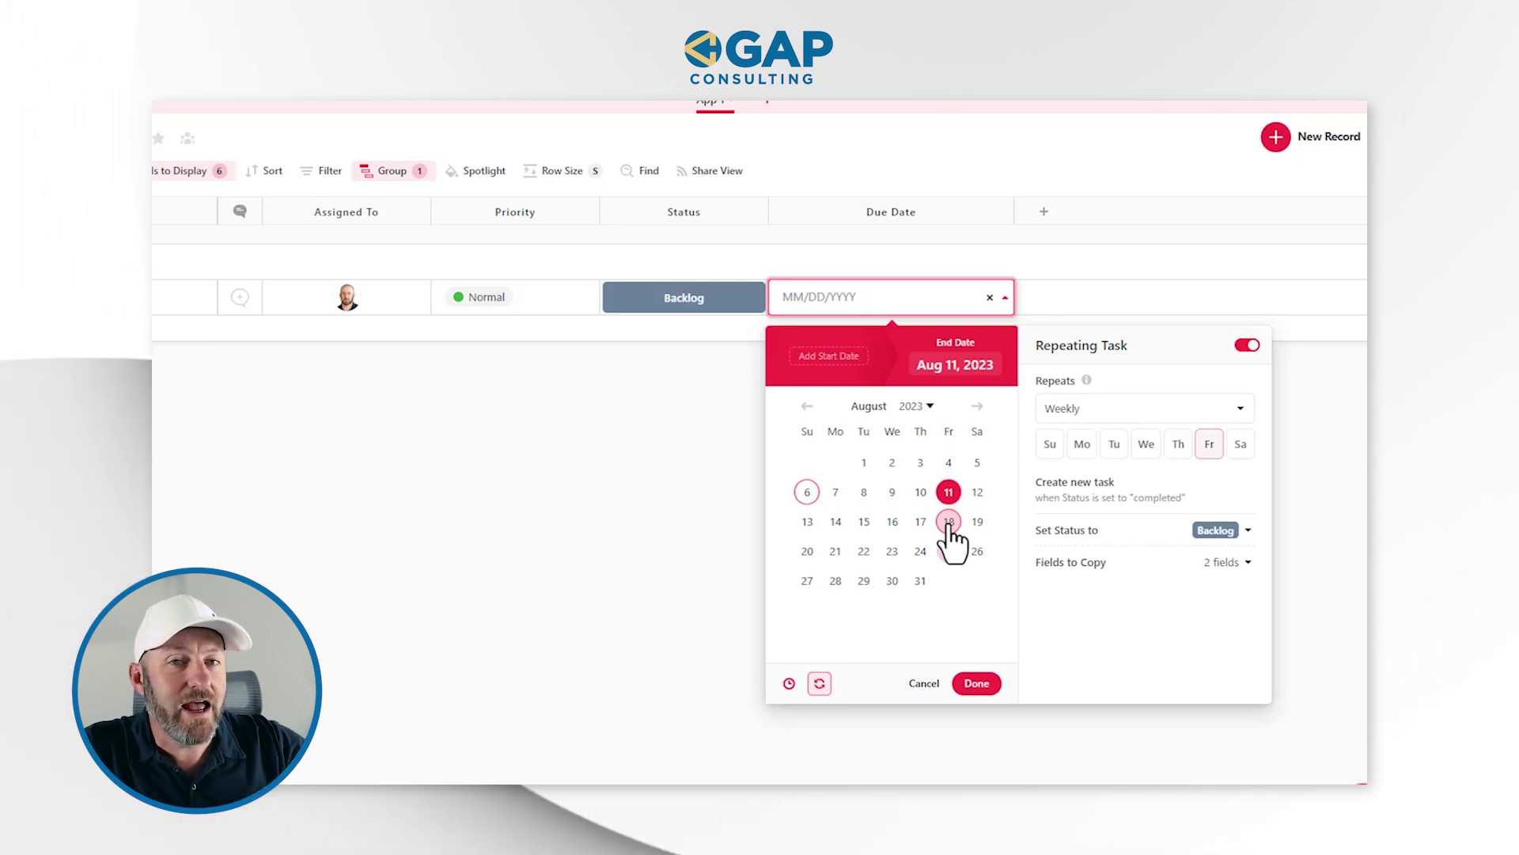
pyautogui.moveTo(1186, 498); pyautogui.dragTo(1029, 516)
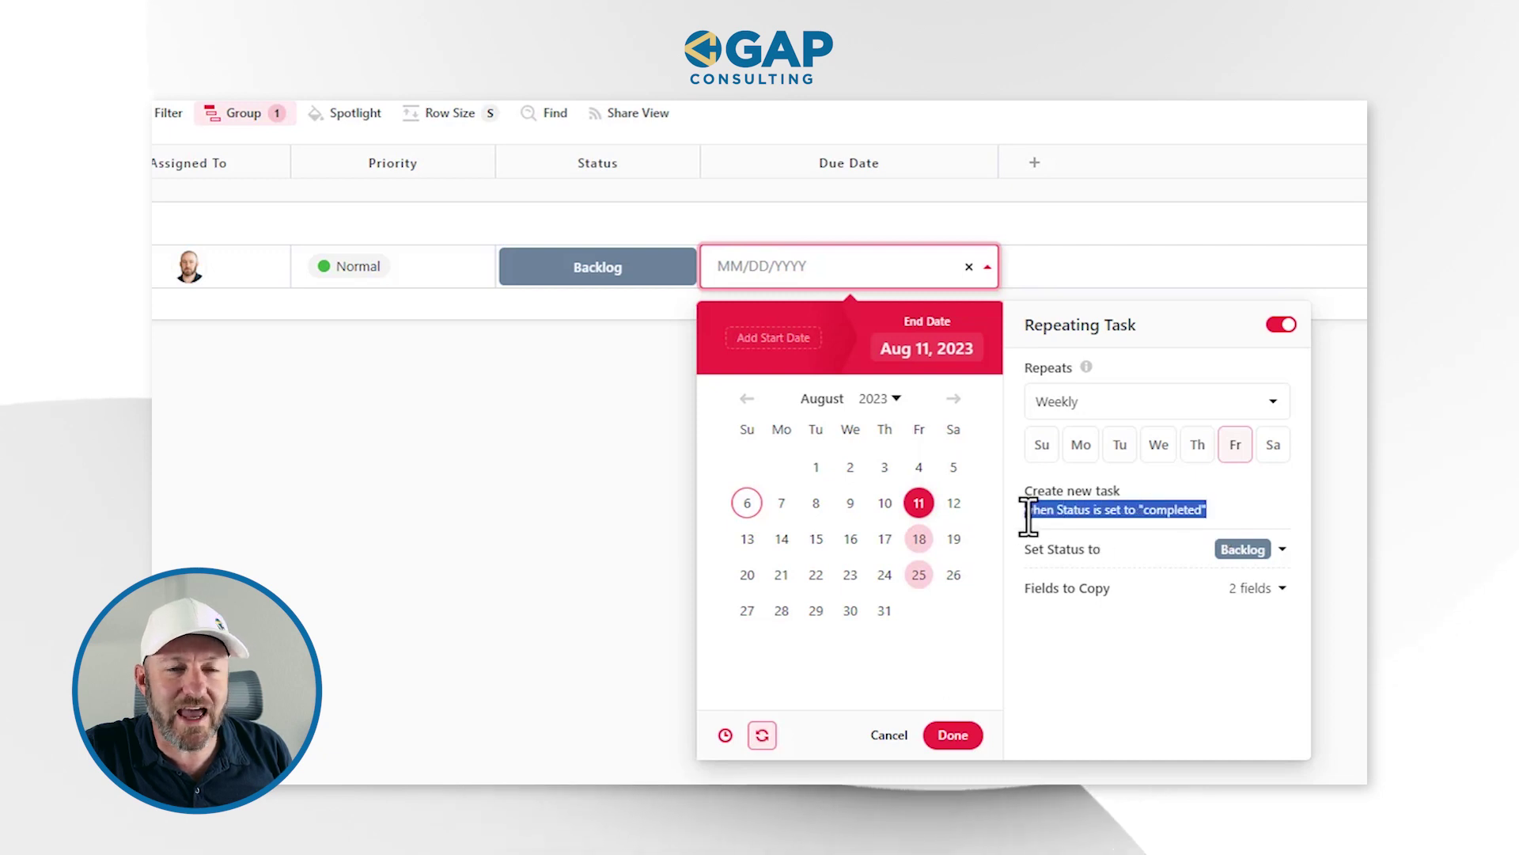
pyautogui.click(960, 734)
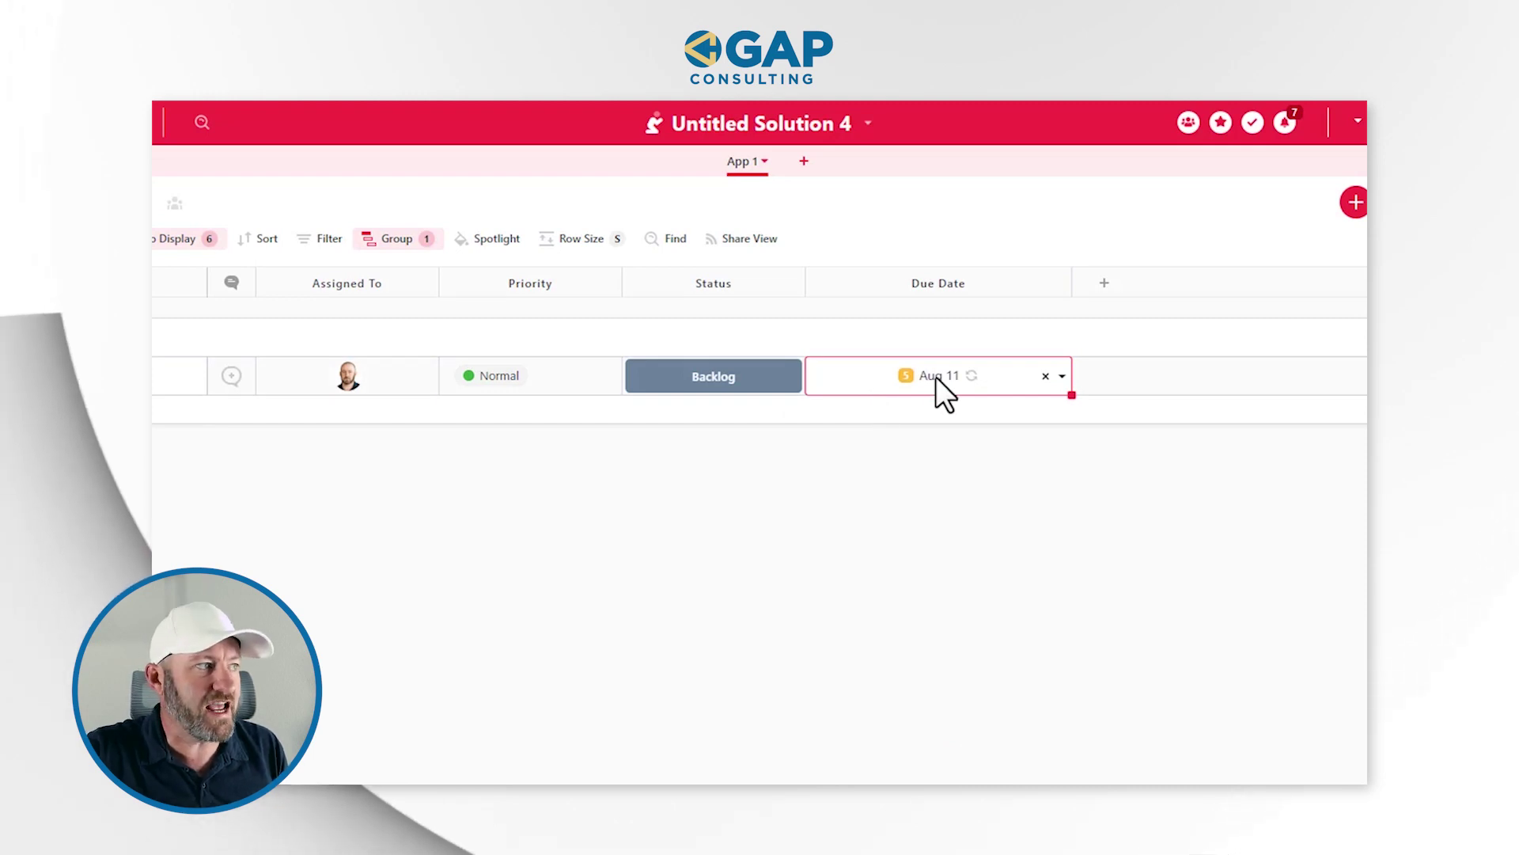
# - Set Task 1's status to Complete
pyautogui.click(788, 378)
pyautogui.click(941, 534)
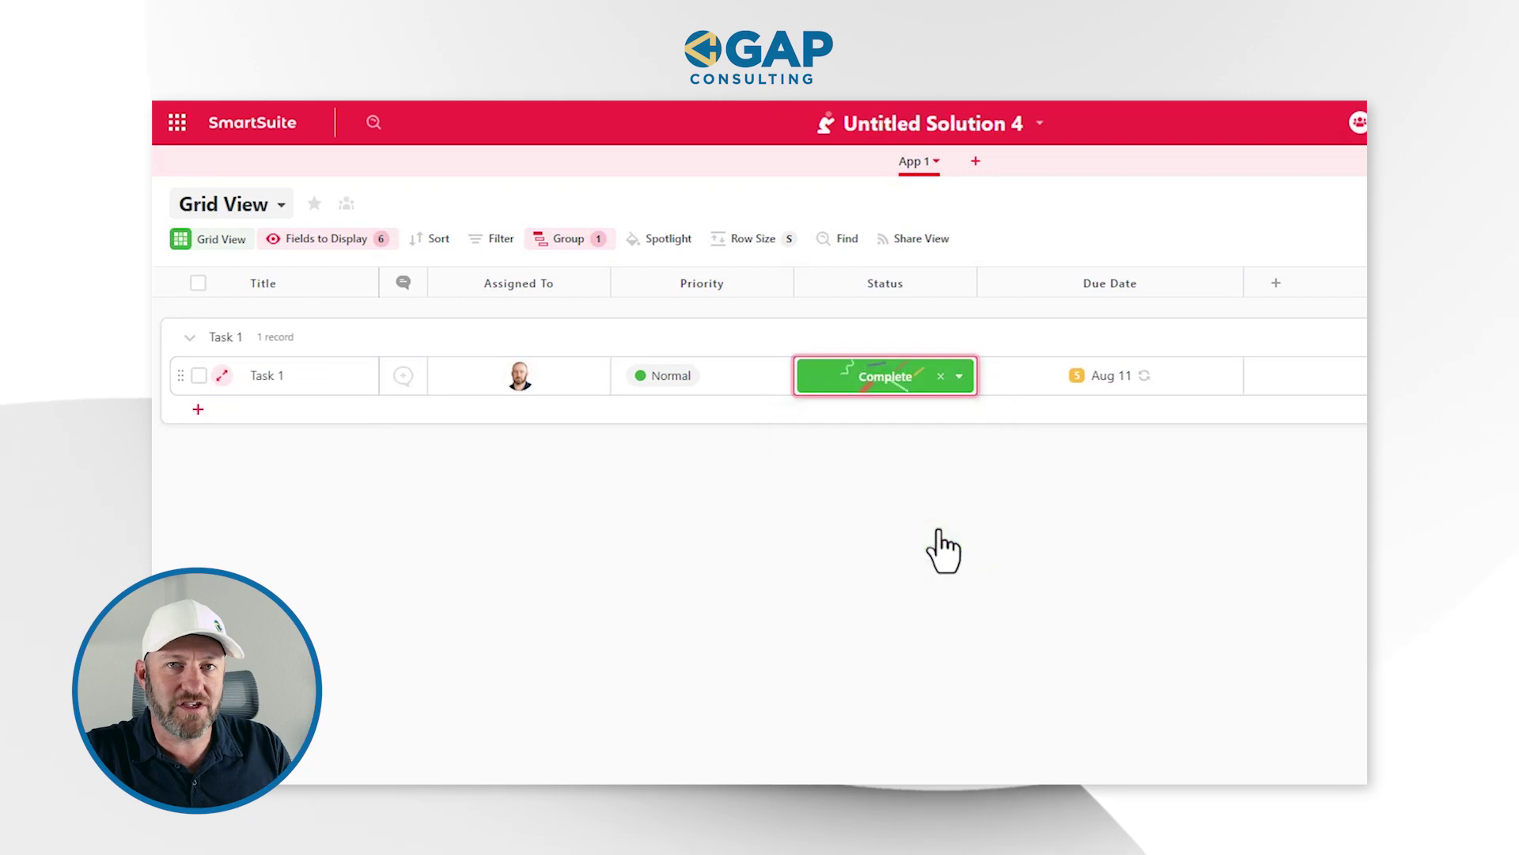
pyautogui.click(1089, 571)
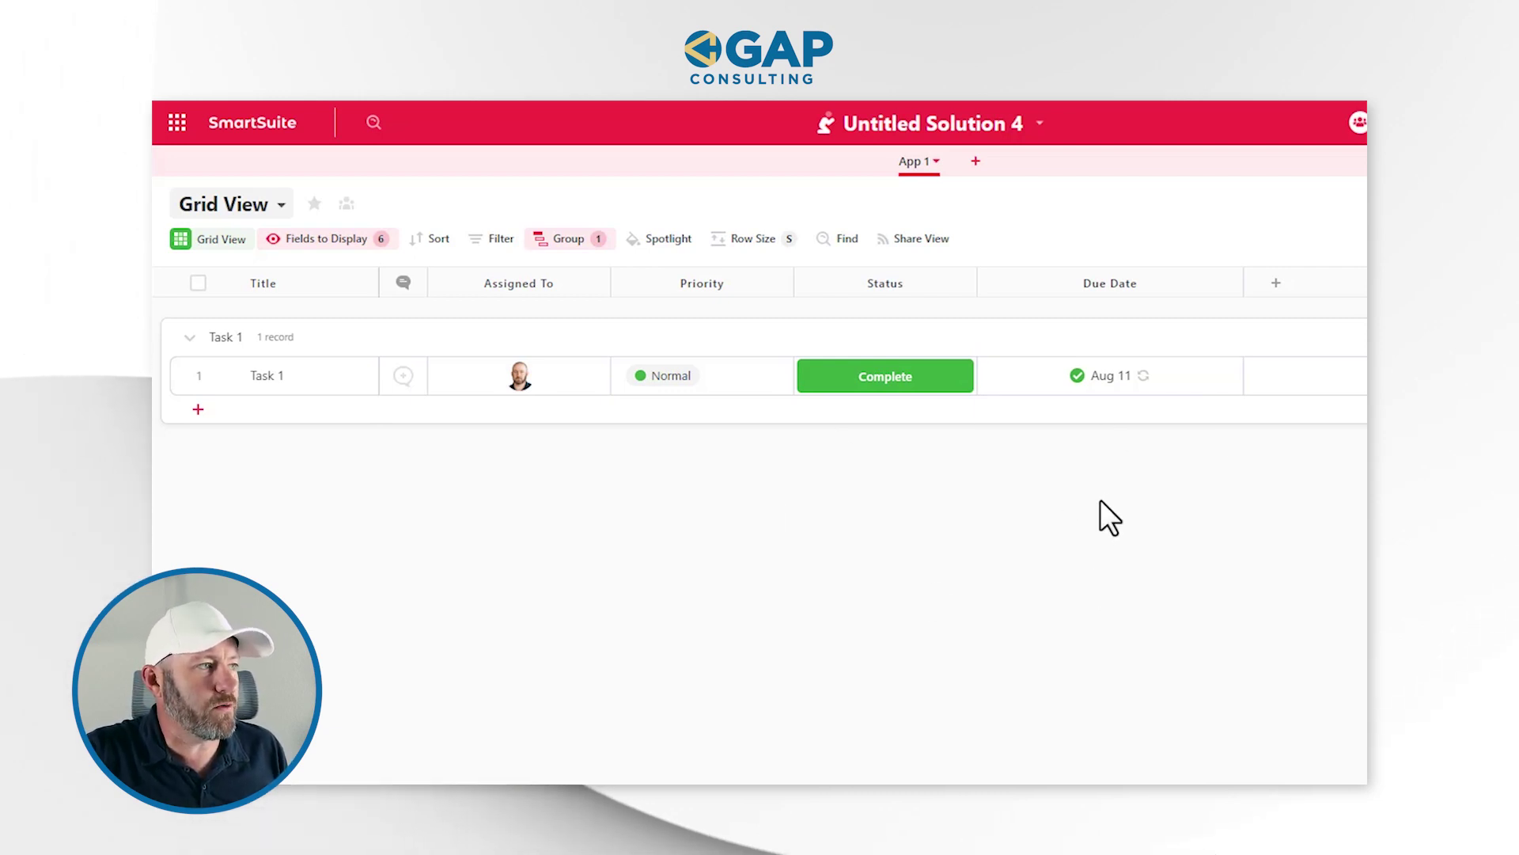
# - Examine the due date and weekly repeat of the newly generated Task 1 record
pyautogui.moveTo(1086, 403)
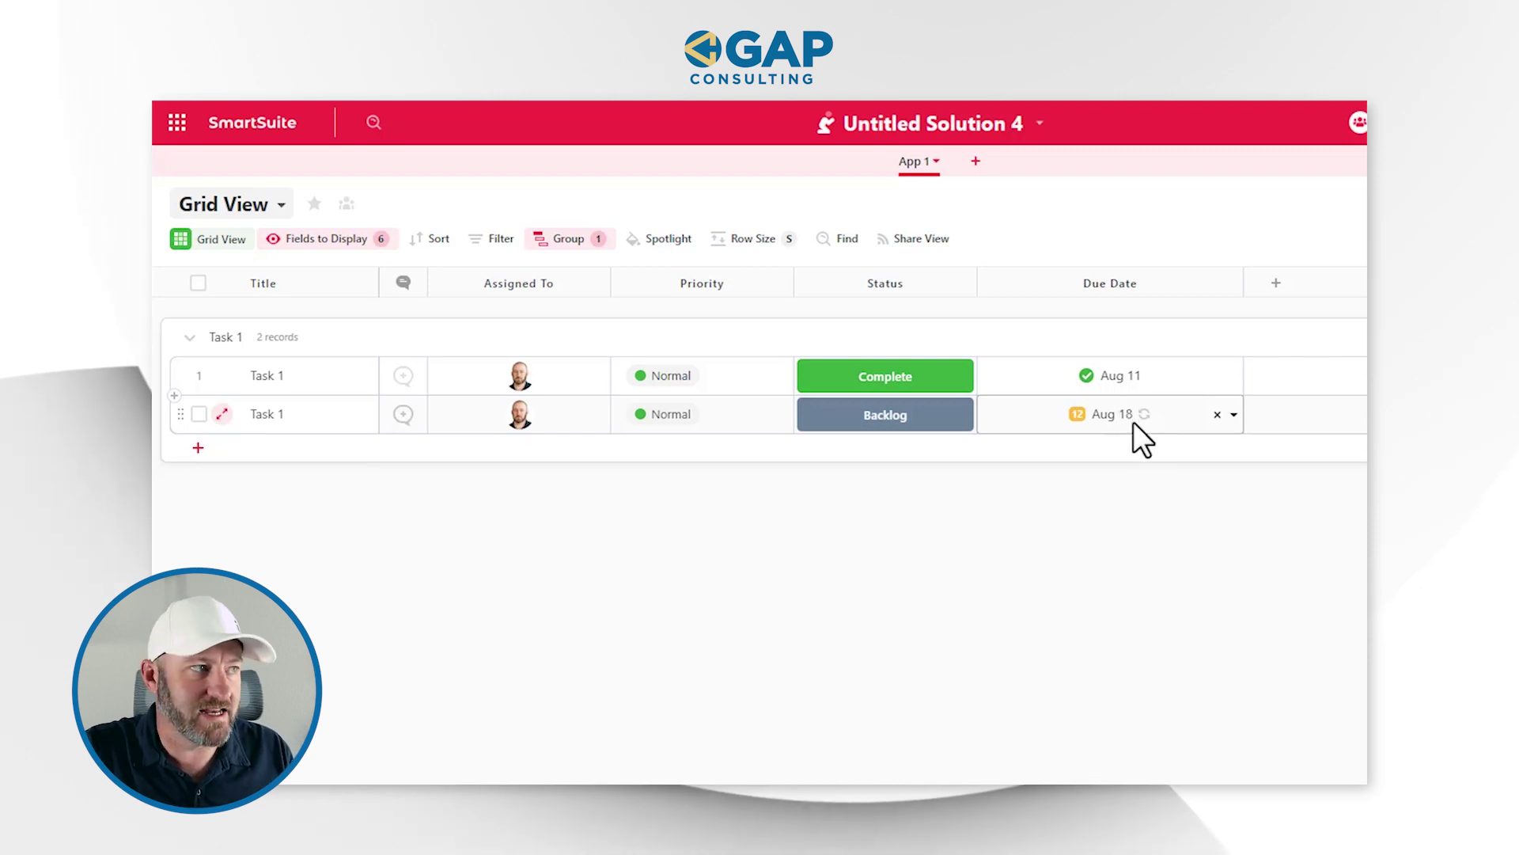
pyautogui.click(1120, 412)
pyautogui.click(1121, 412)
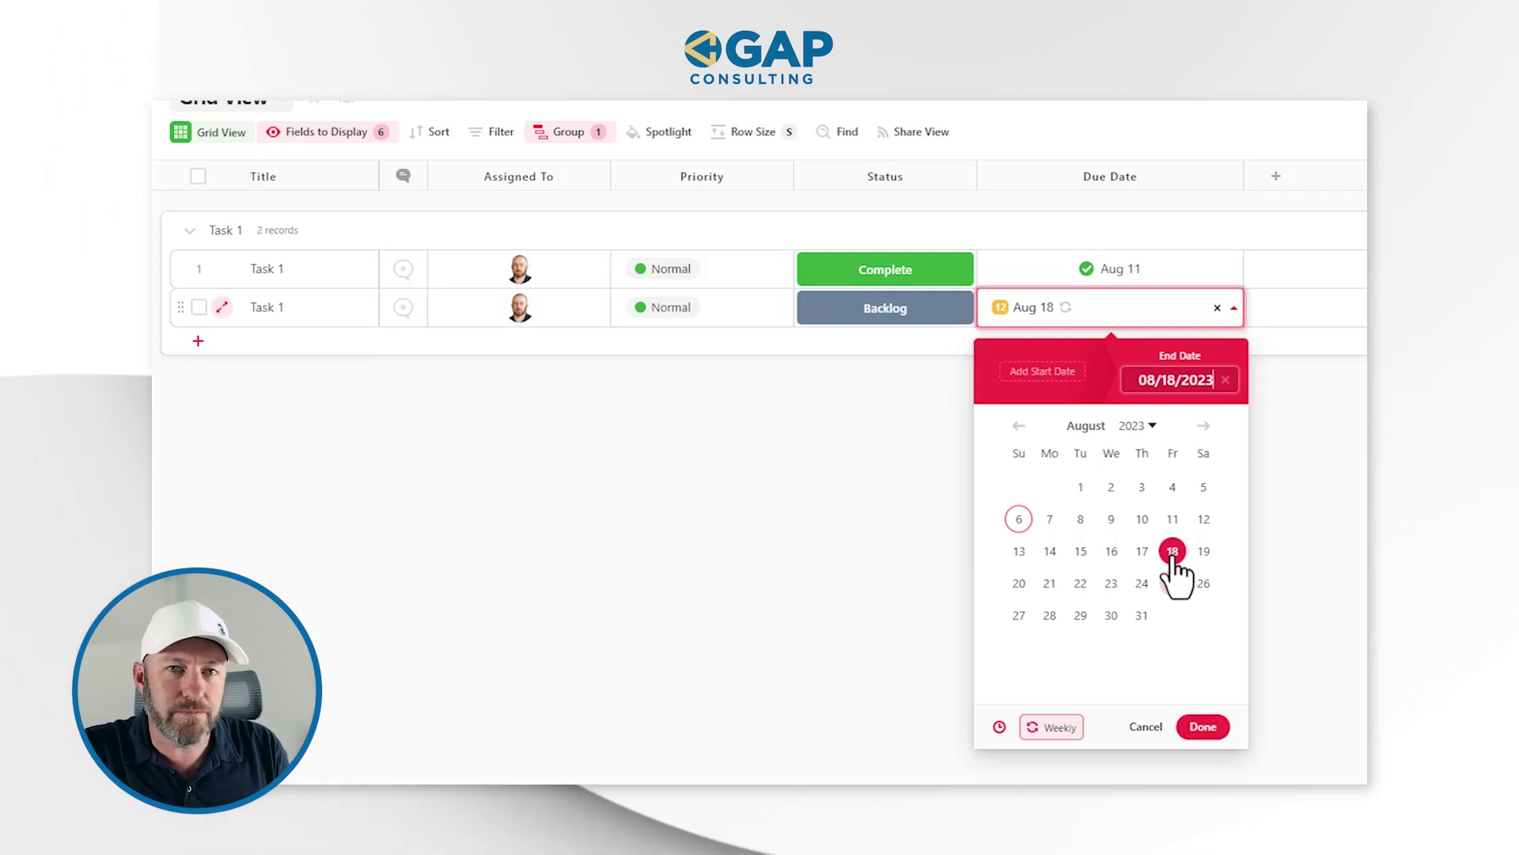
pyautogui.click(1330, 486)
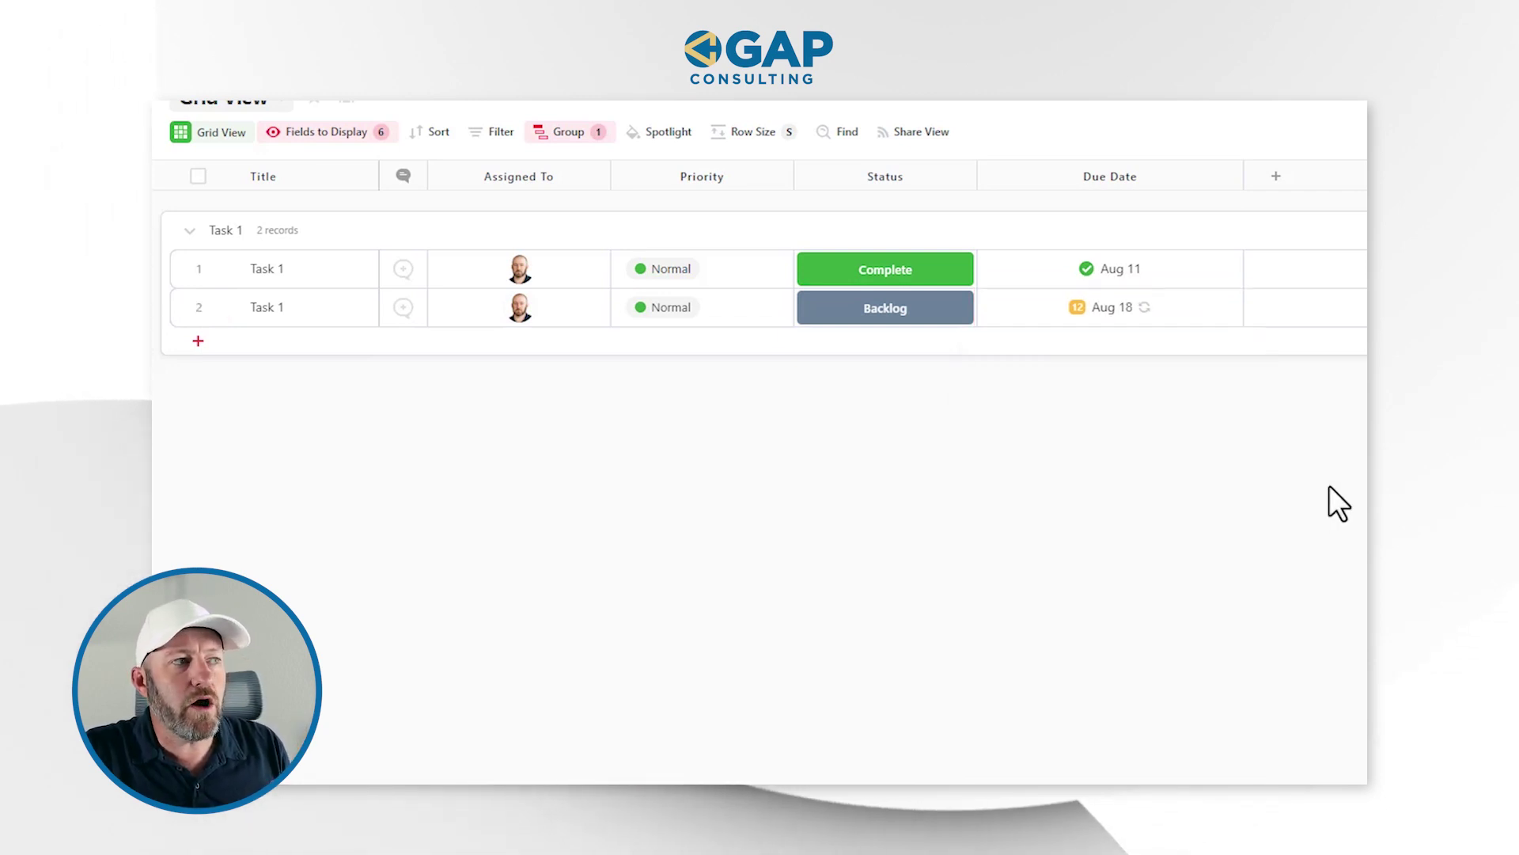
# - Change the due date of the second Task 1 record to August 16, 2023, keeping its weekly repeat
pyautogui.click(1115, 307)
pyautogui.click(1114, 305)
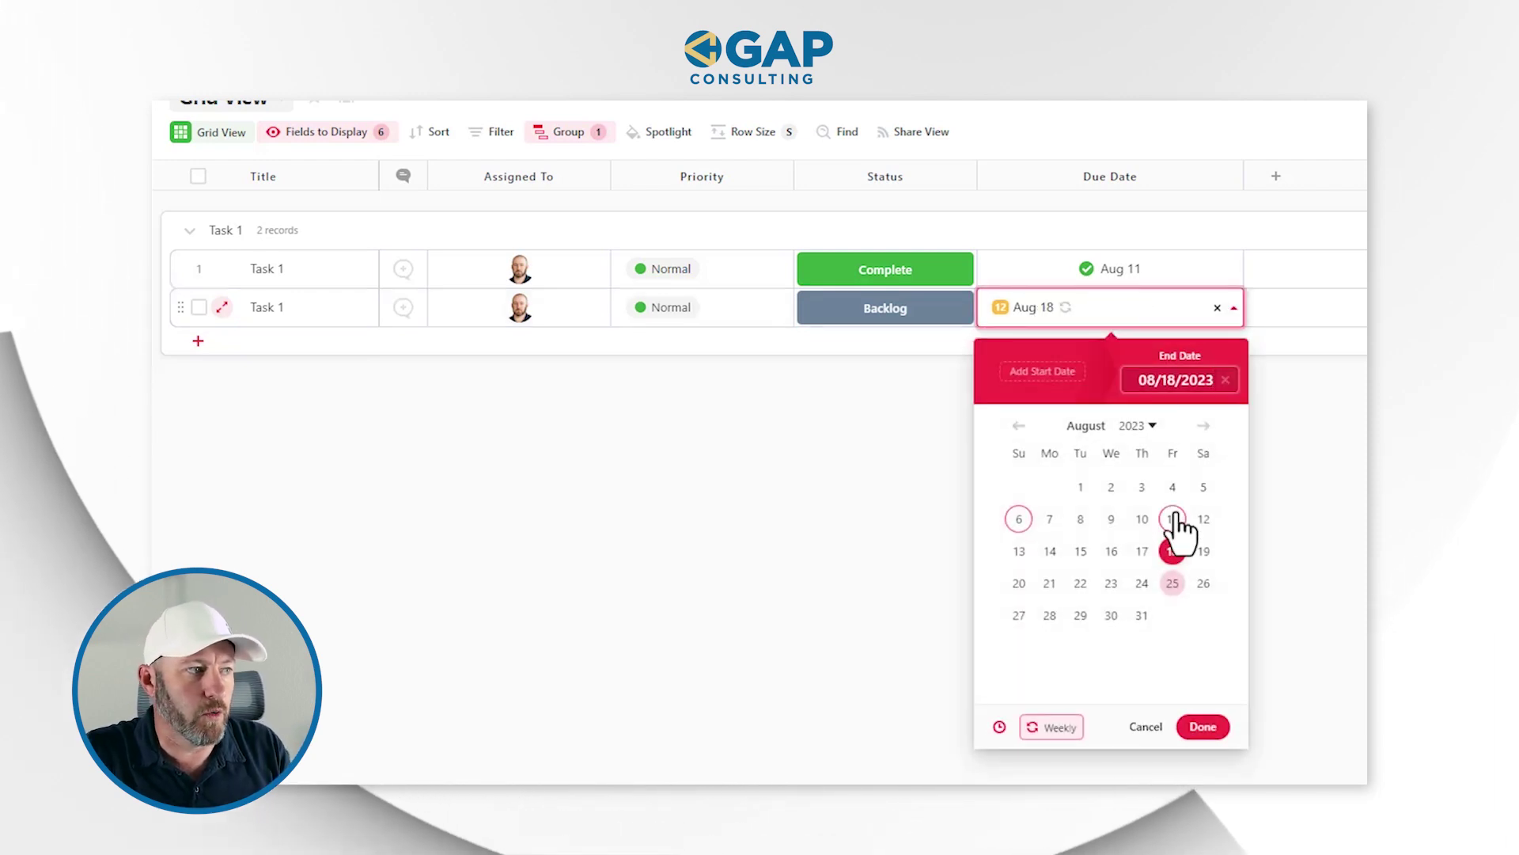
pyautogui.click(1112, 552)
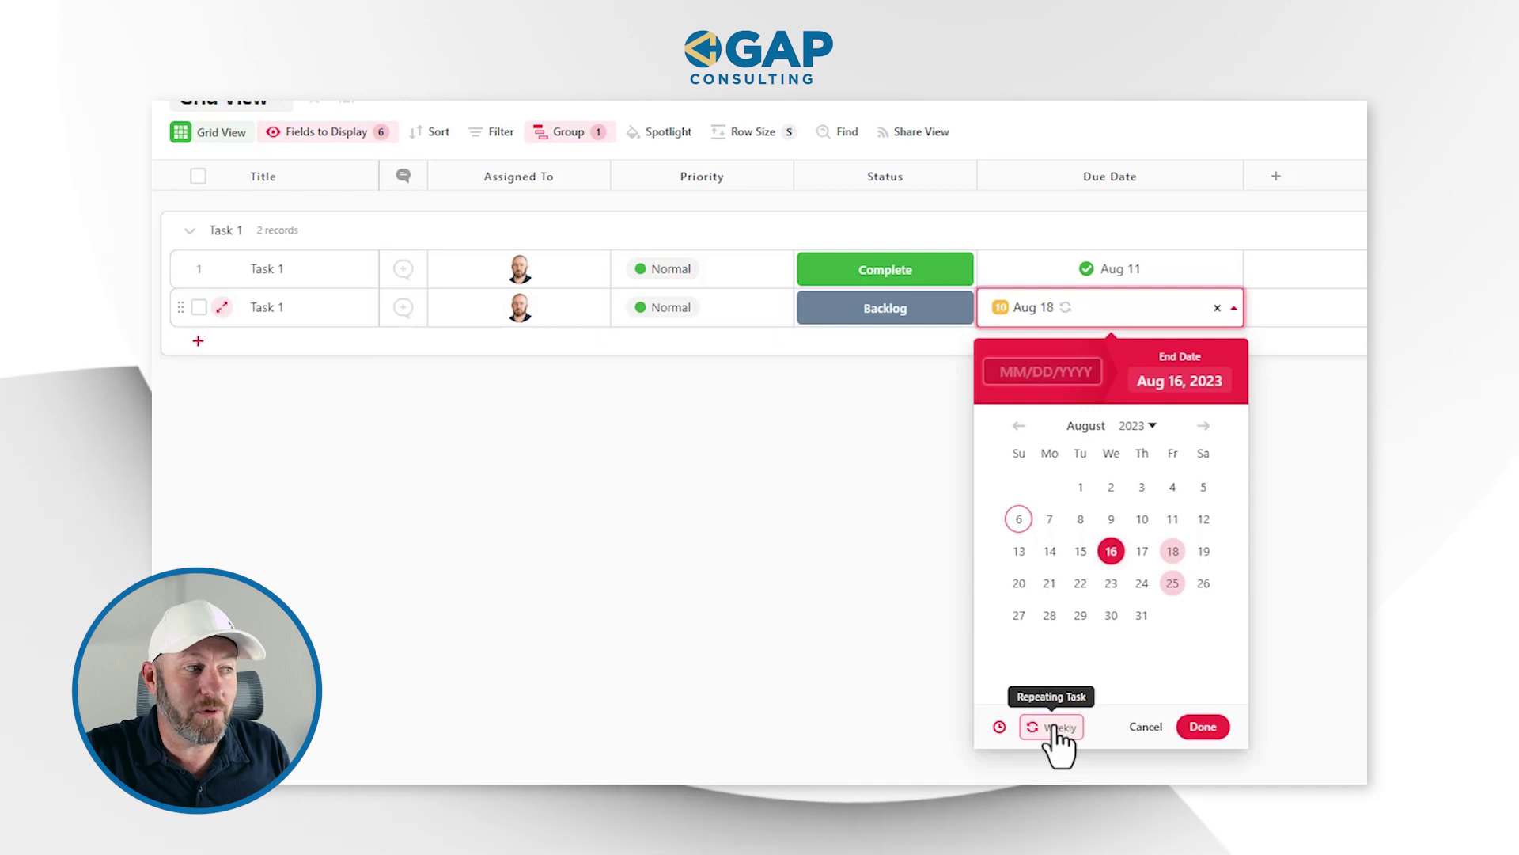
pyautogui.click(1174, 553)
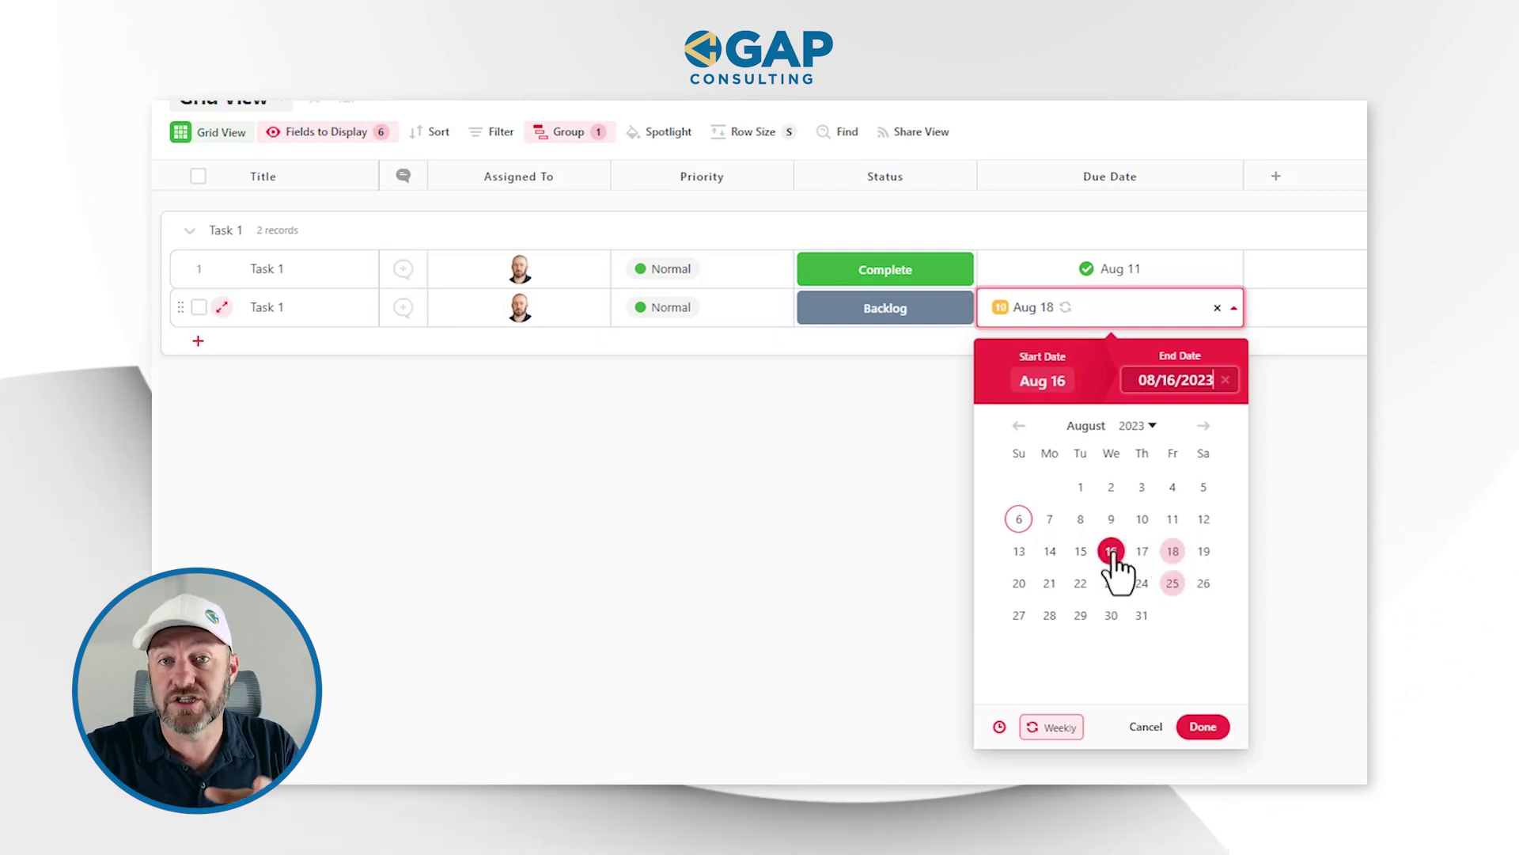
pyautogui.click(1203, 726)
# - Set the status of the second and third Task 1 records to Complete, one after the other
pyautogui.click(958, 310)
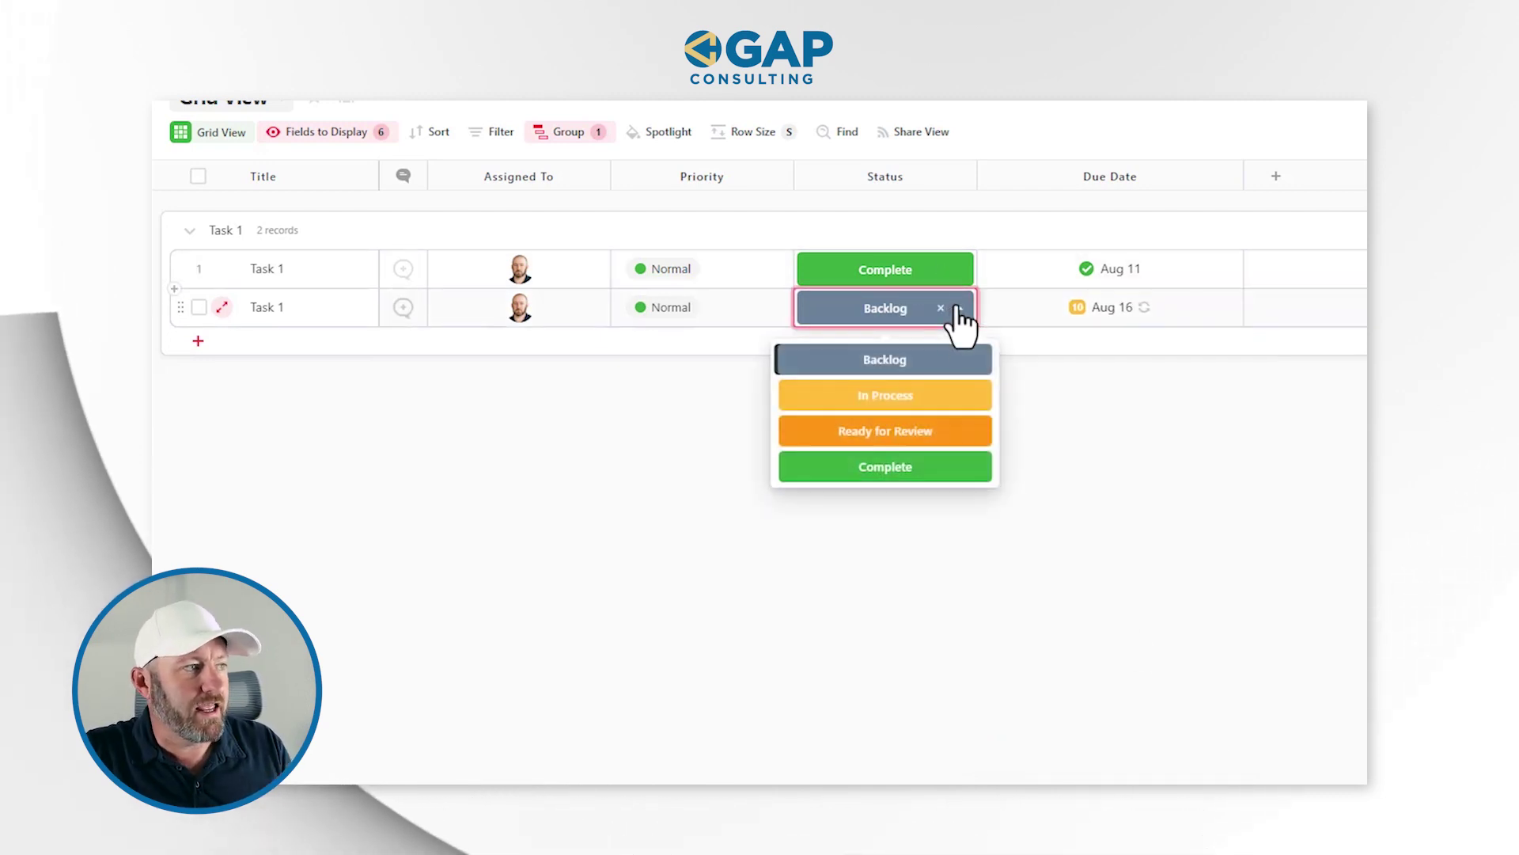
pyautogui.click(893, 469)
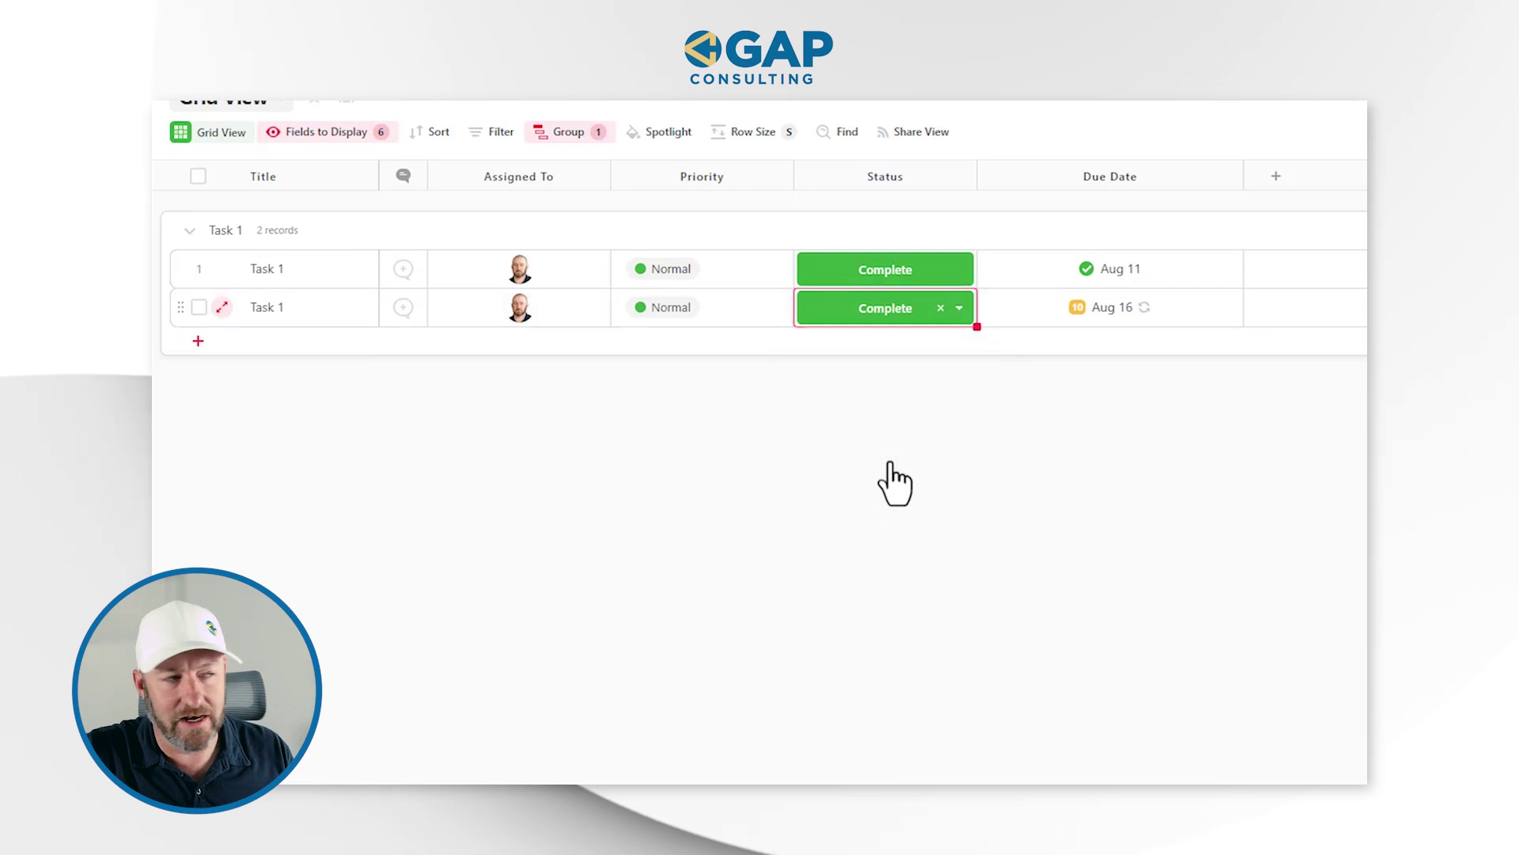
pyautogui.click(1112, 308)
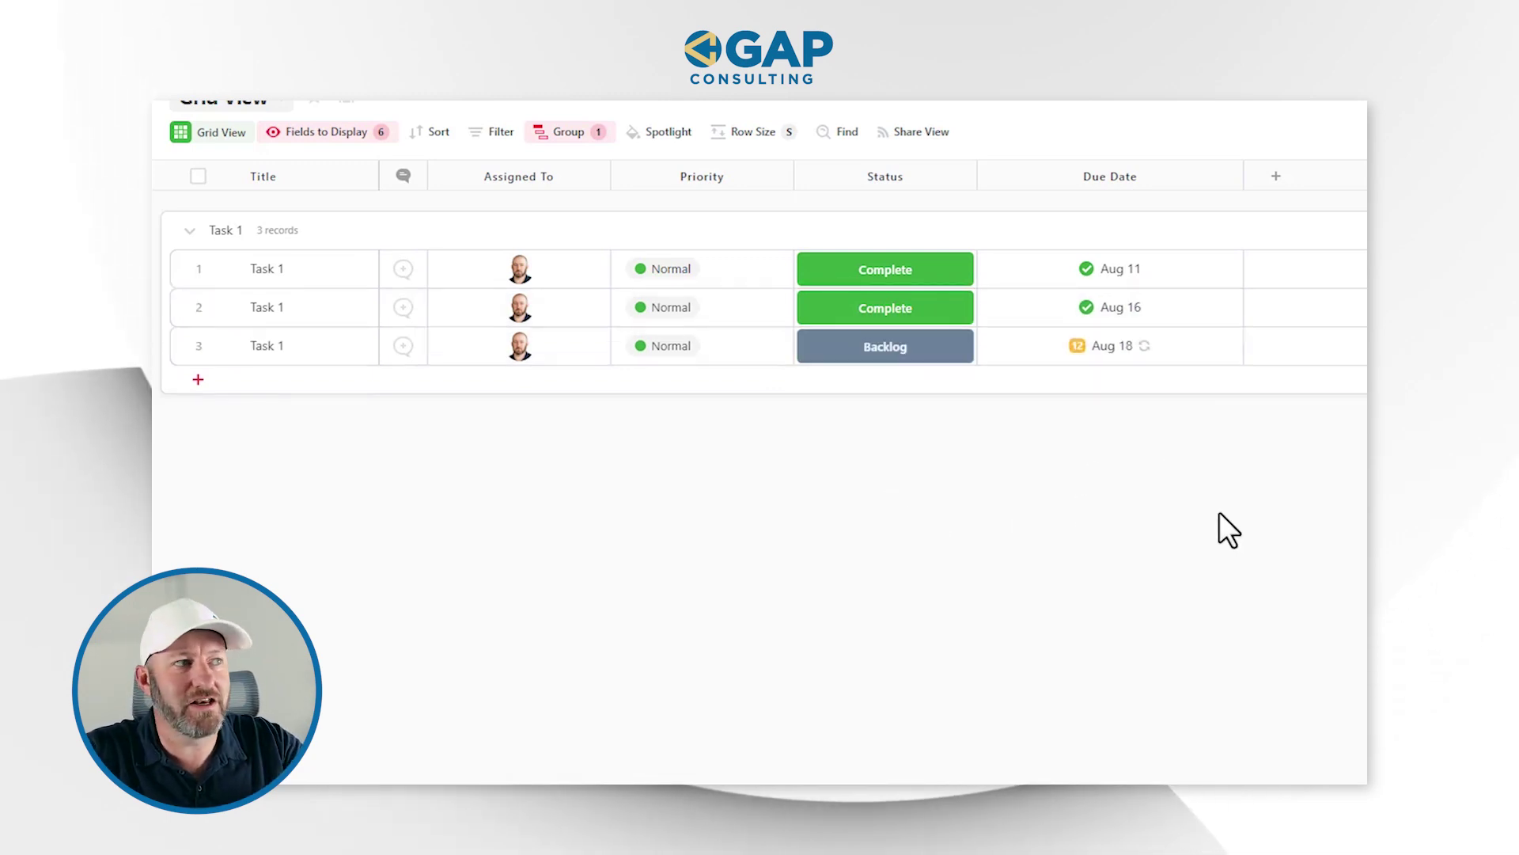
pyautogui.click(959, 348)
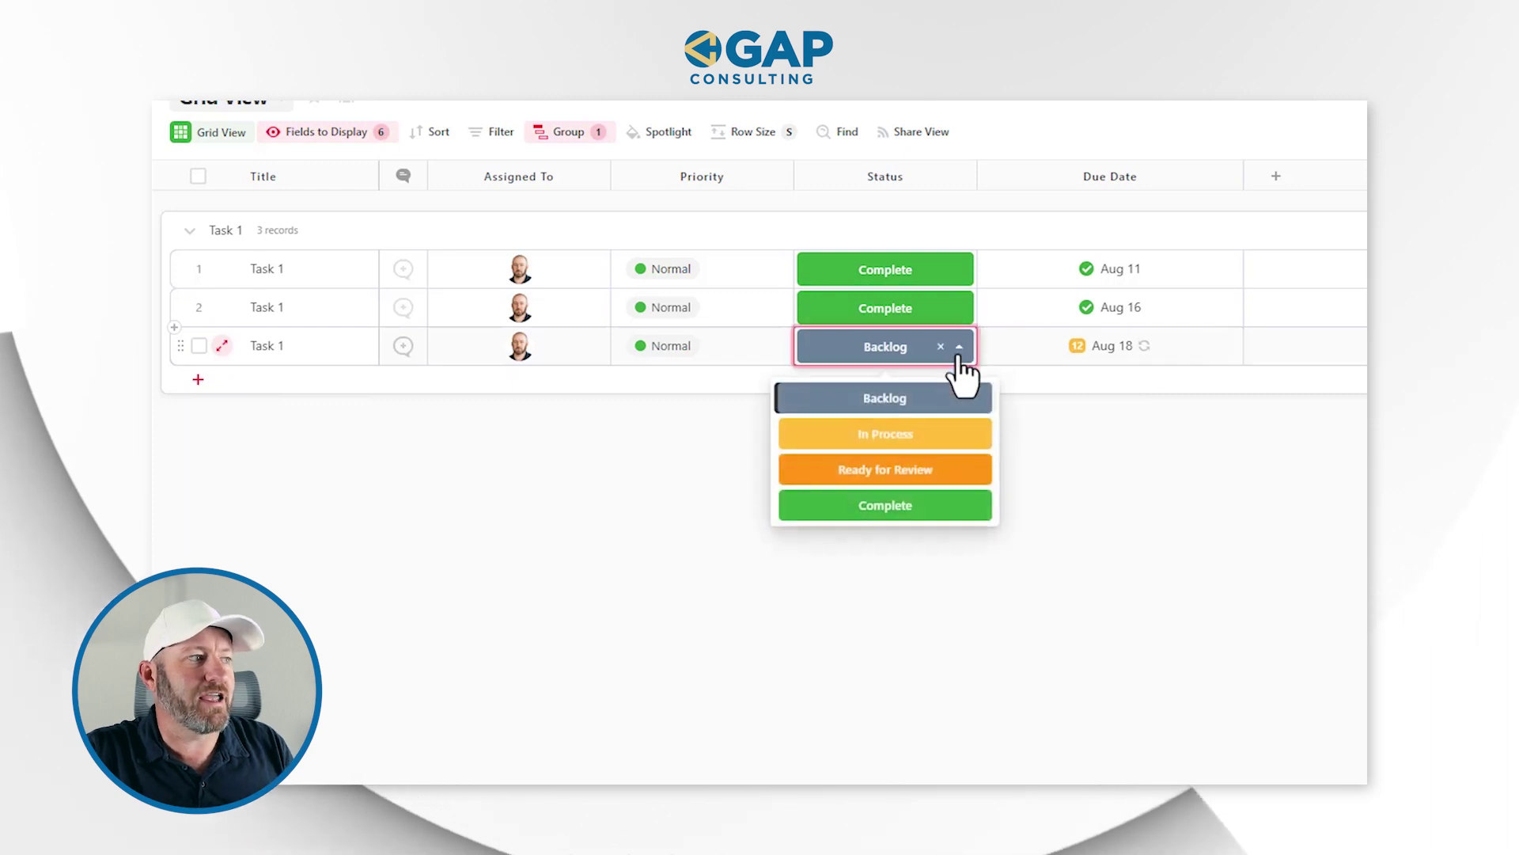
pyautogui.click(927, 510)
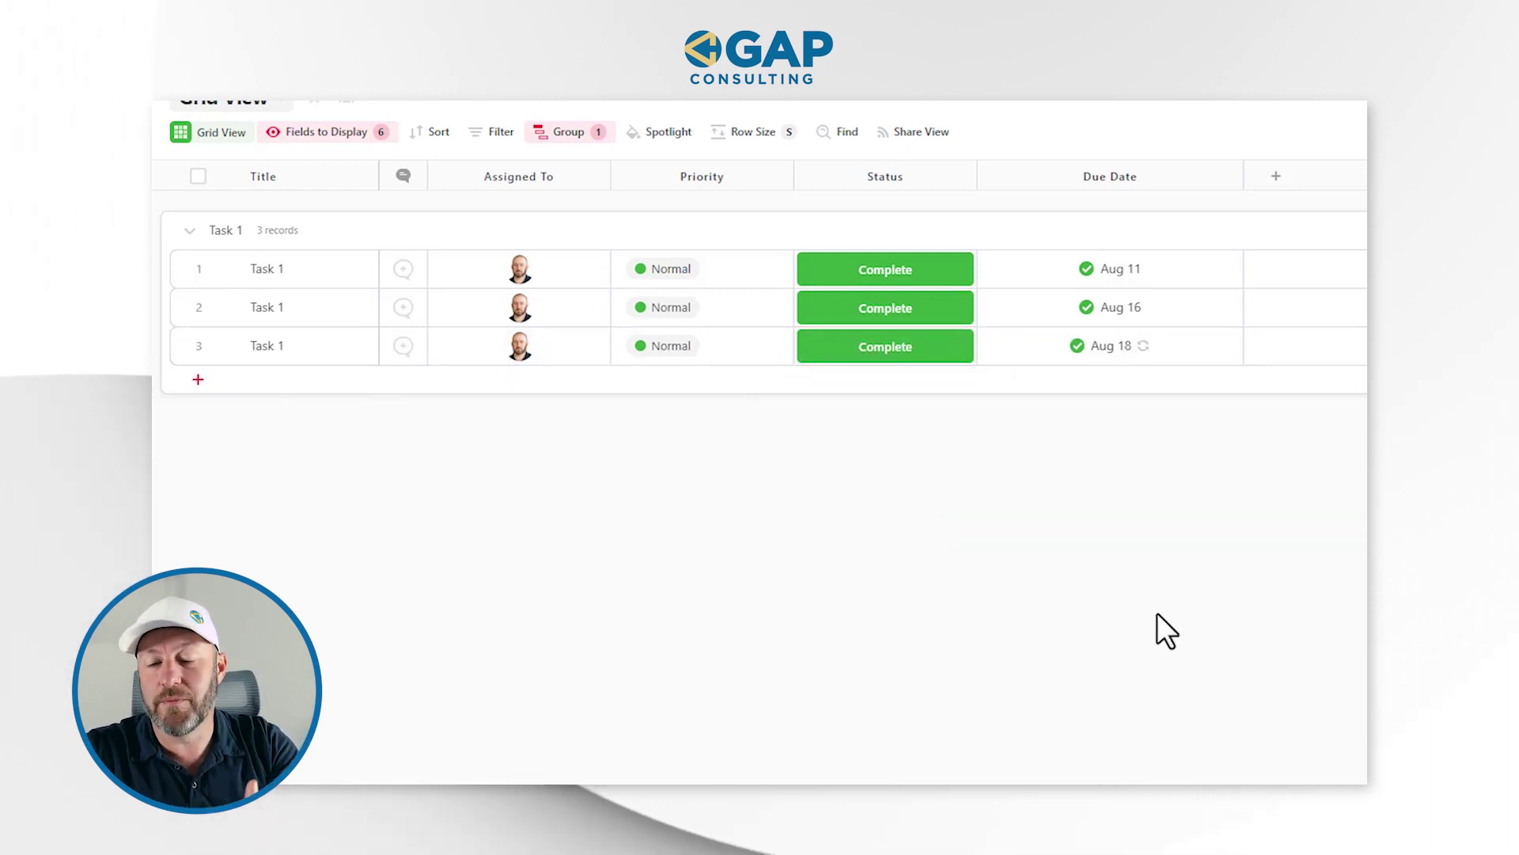
pyautogui.click(1127, 396)
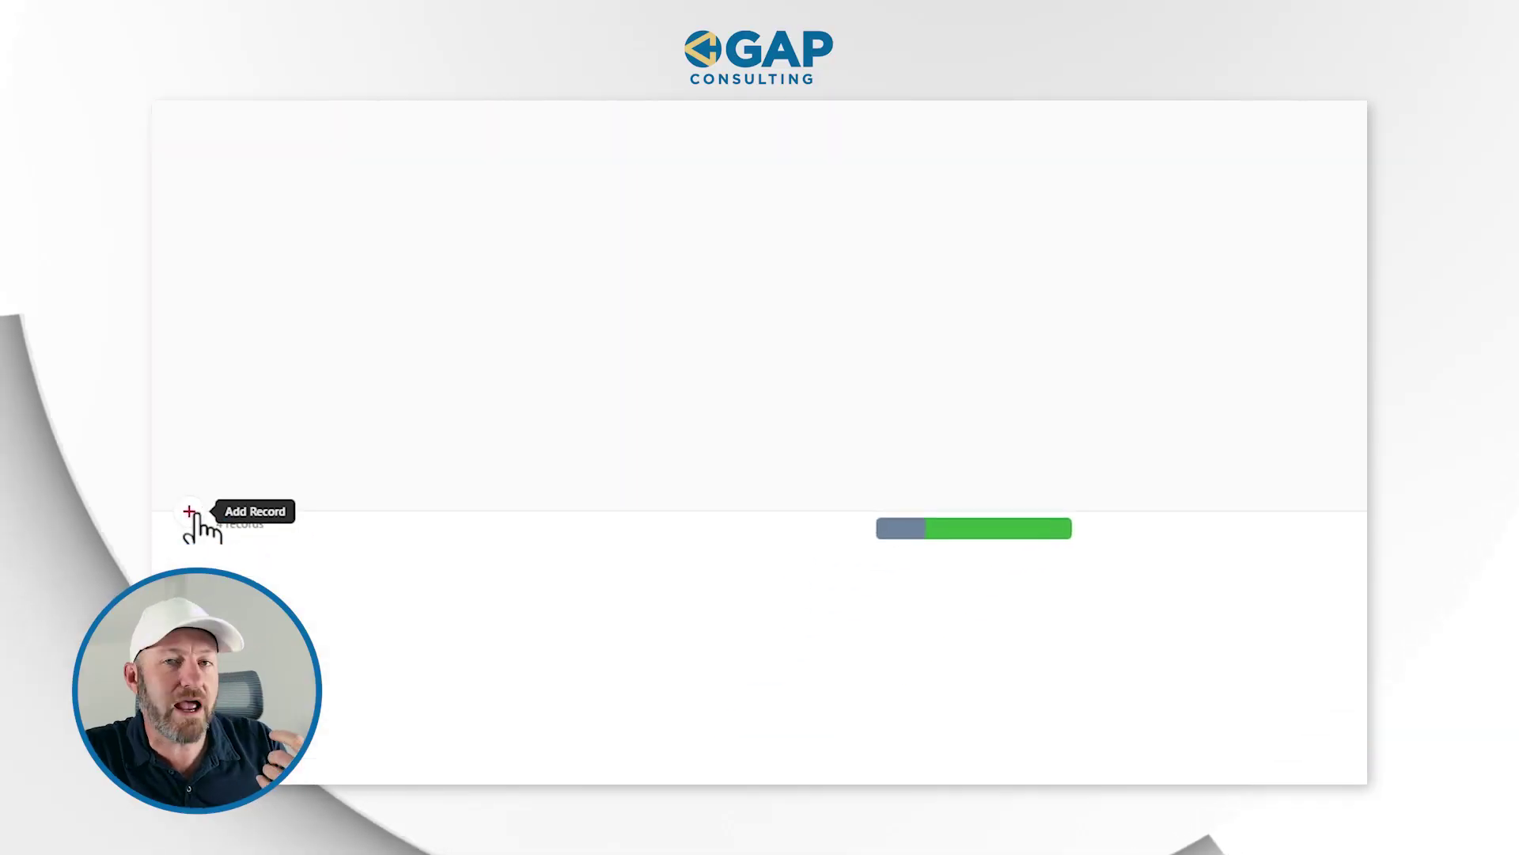
# - Add a record titled Task 2, assigned to the same person as Task 1, with High priority
pyautogui.click(197, 516)
pyautogui.write('Task 2')
pyautogui.press('Tab')
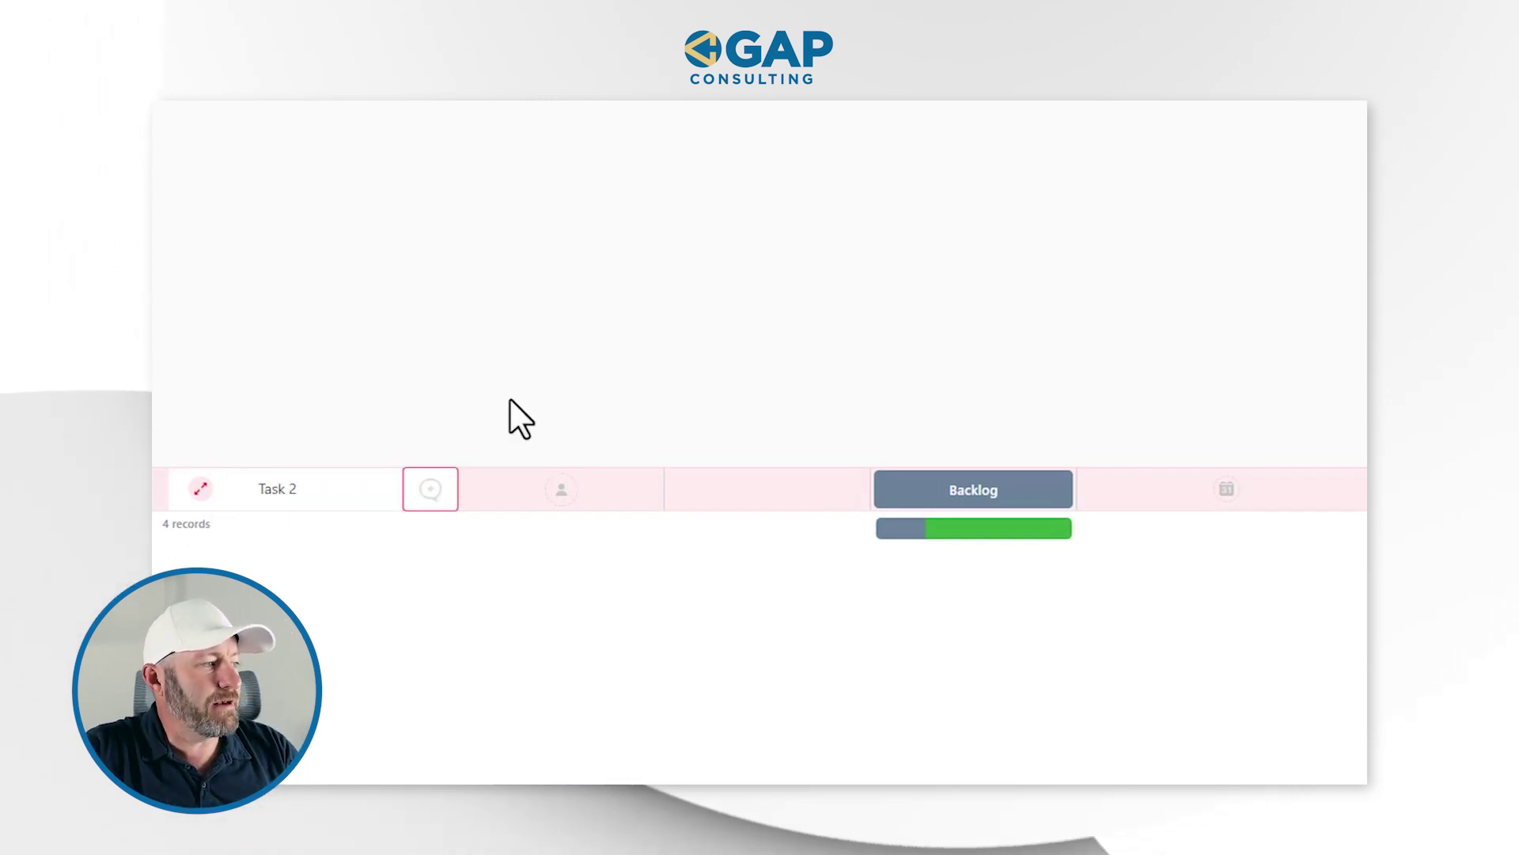
pyautogui.click(550, 500)
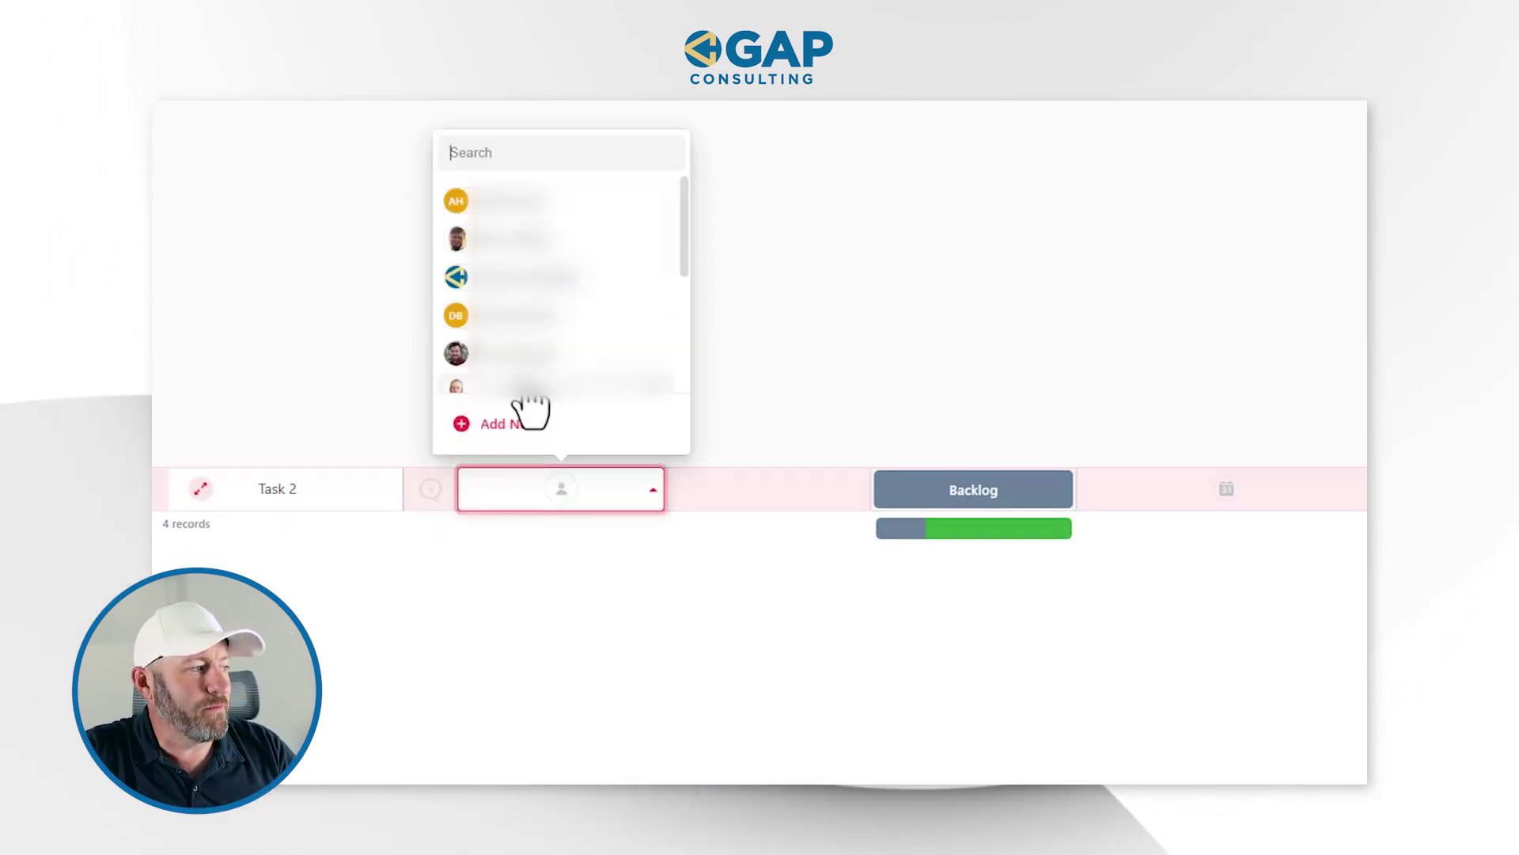
pyautogui.click(526, 388)
pyautogui.click(781, 489)
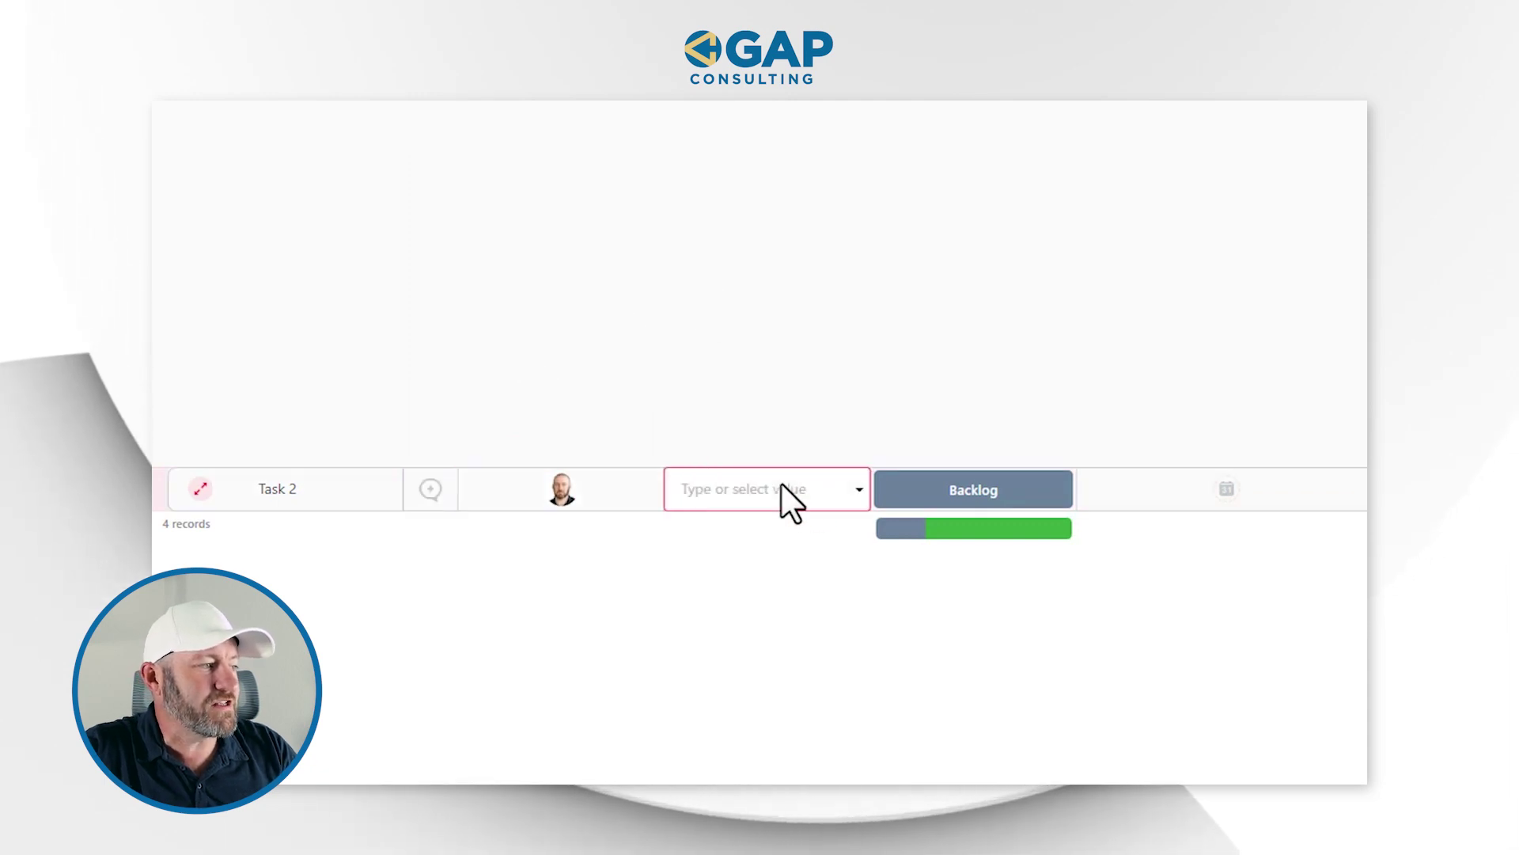
pyautogui.click(706, 286)
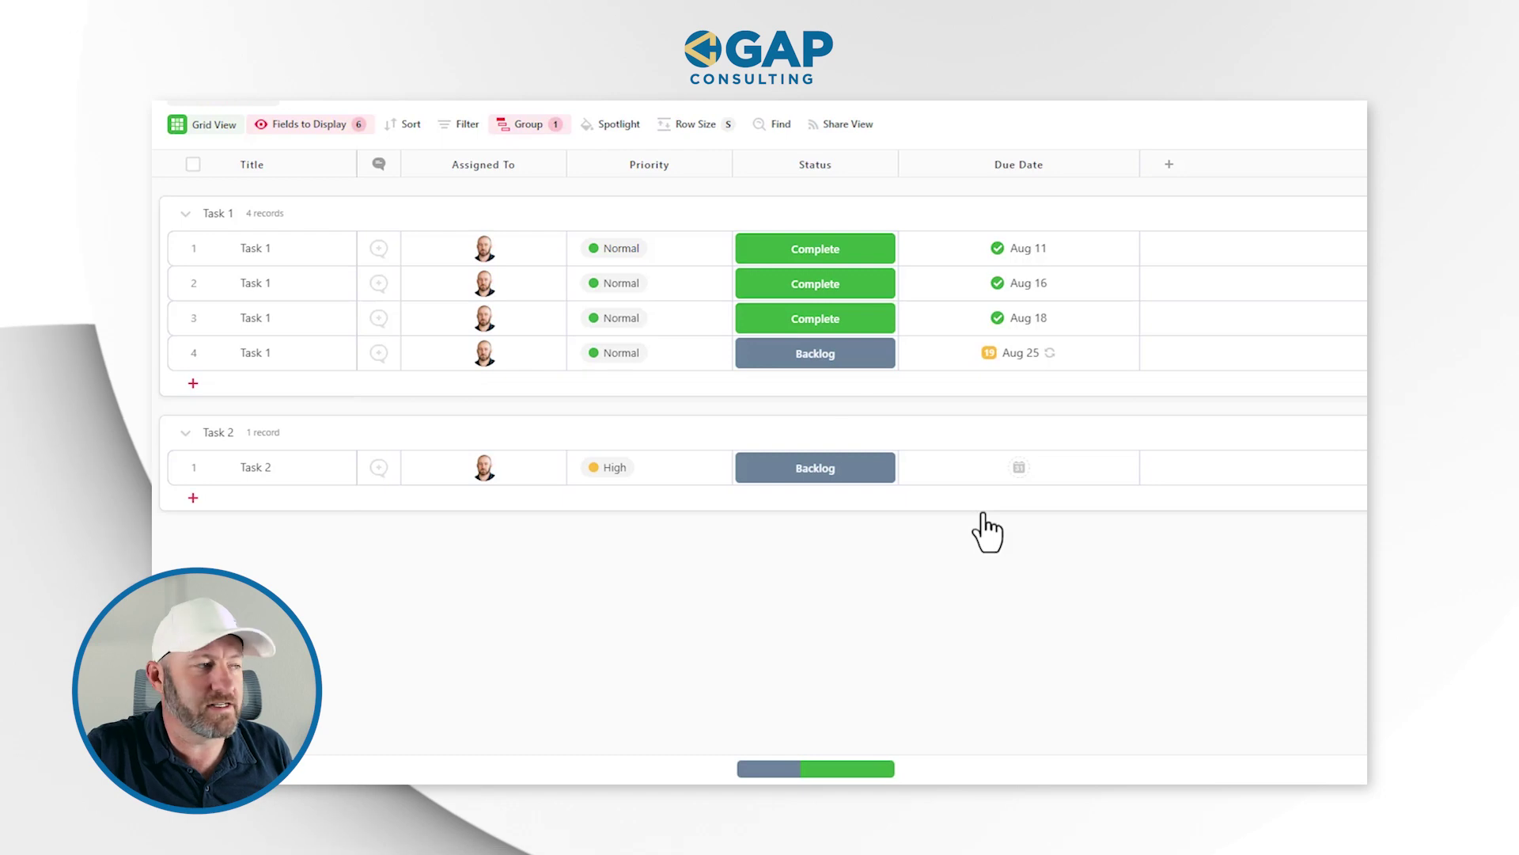
# - Give Task 2 a due date of August 10, 2023 and make it repeat monthly
pyautogui.click(1020, 477)
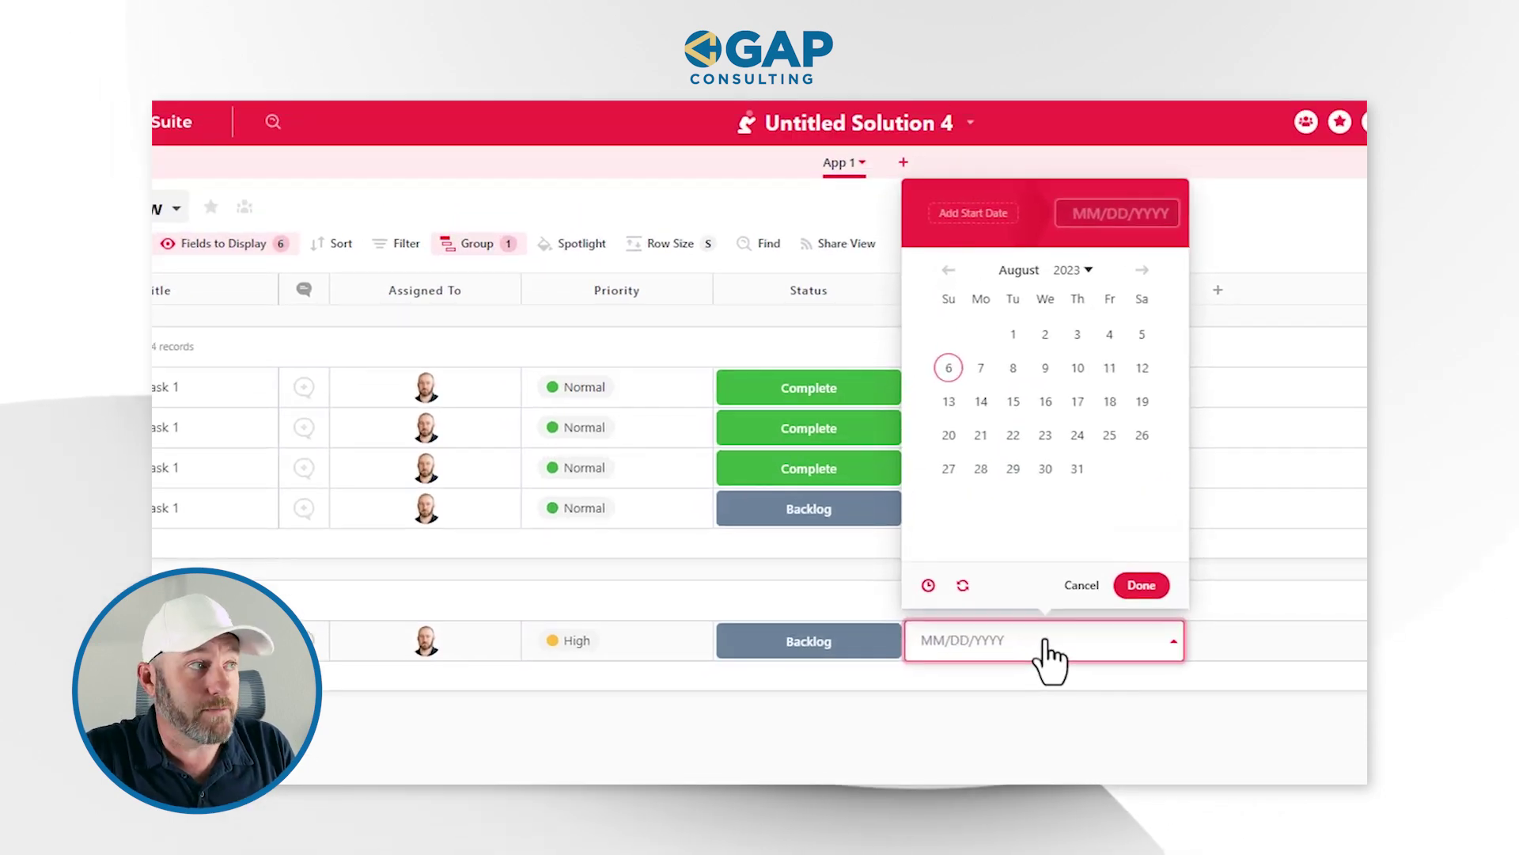
pyautogui.click(1076, 365)
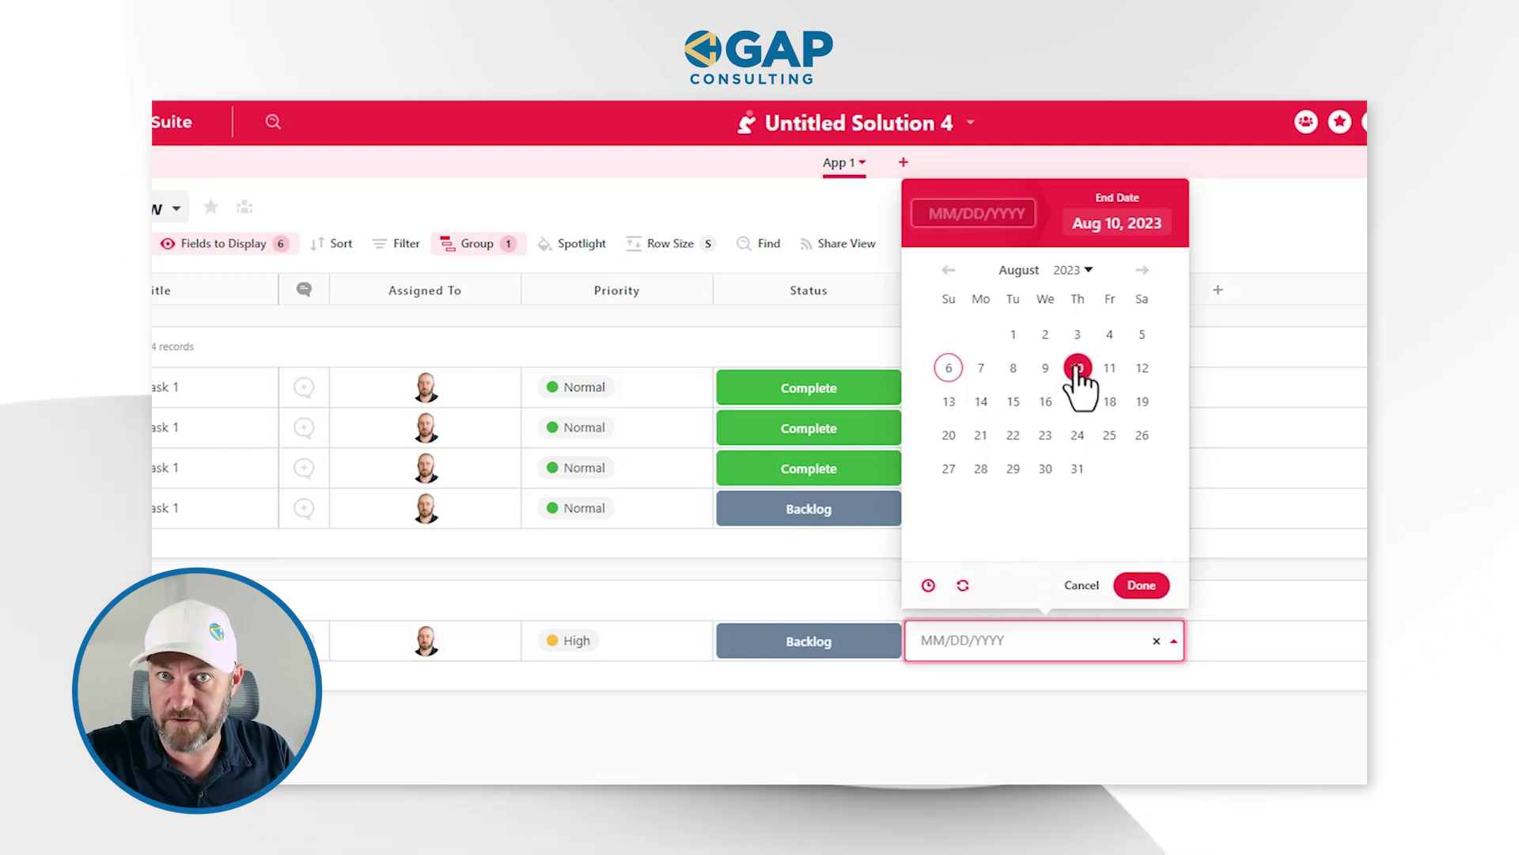
pyautogui.click(963, 585)
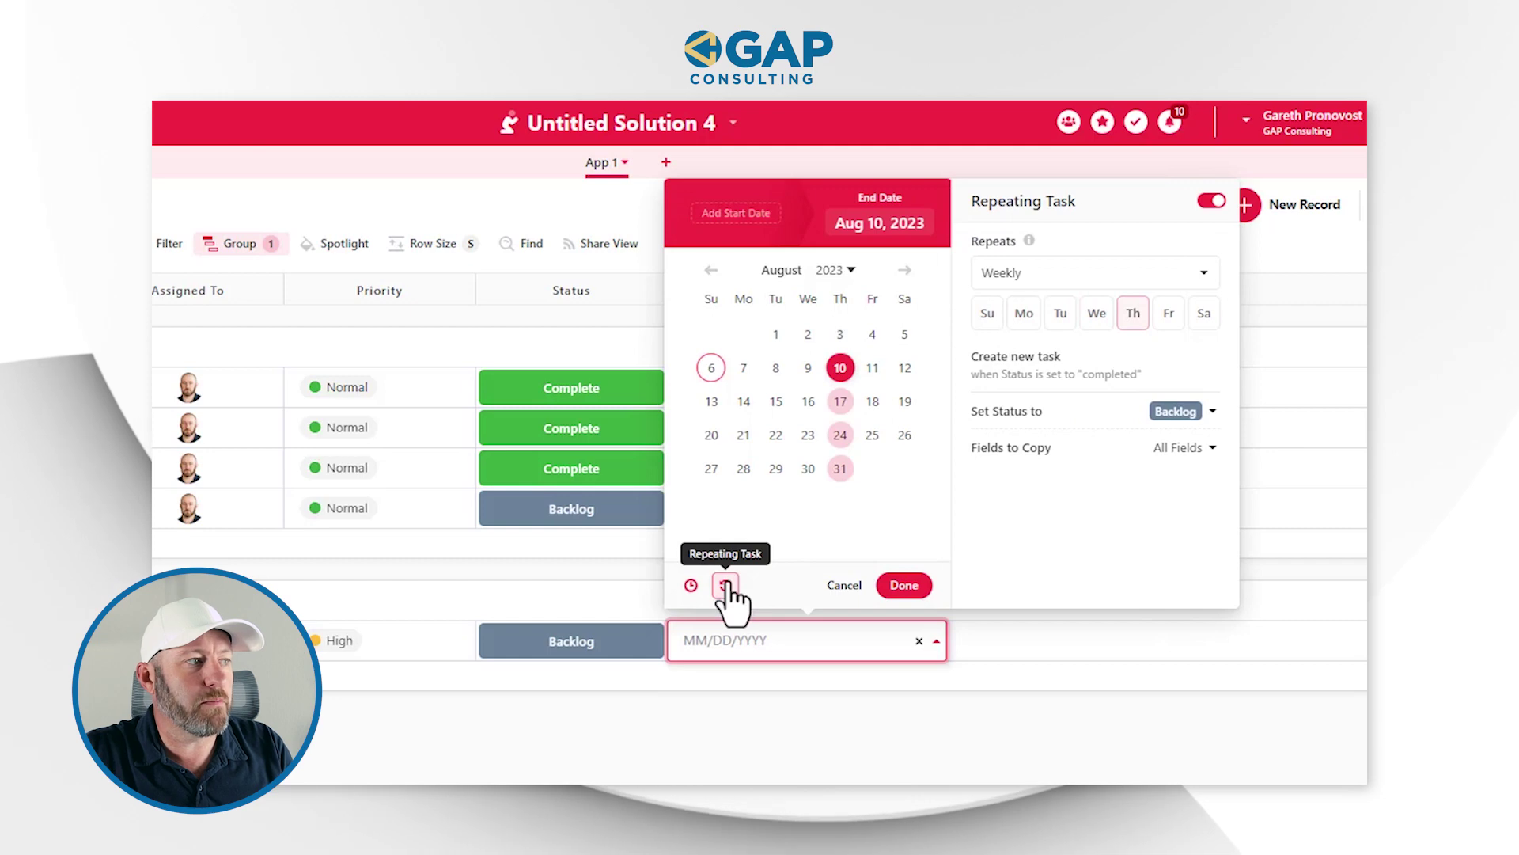
pyautogui.click(1042, 277)
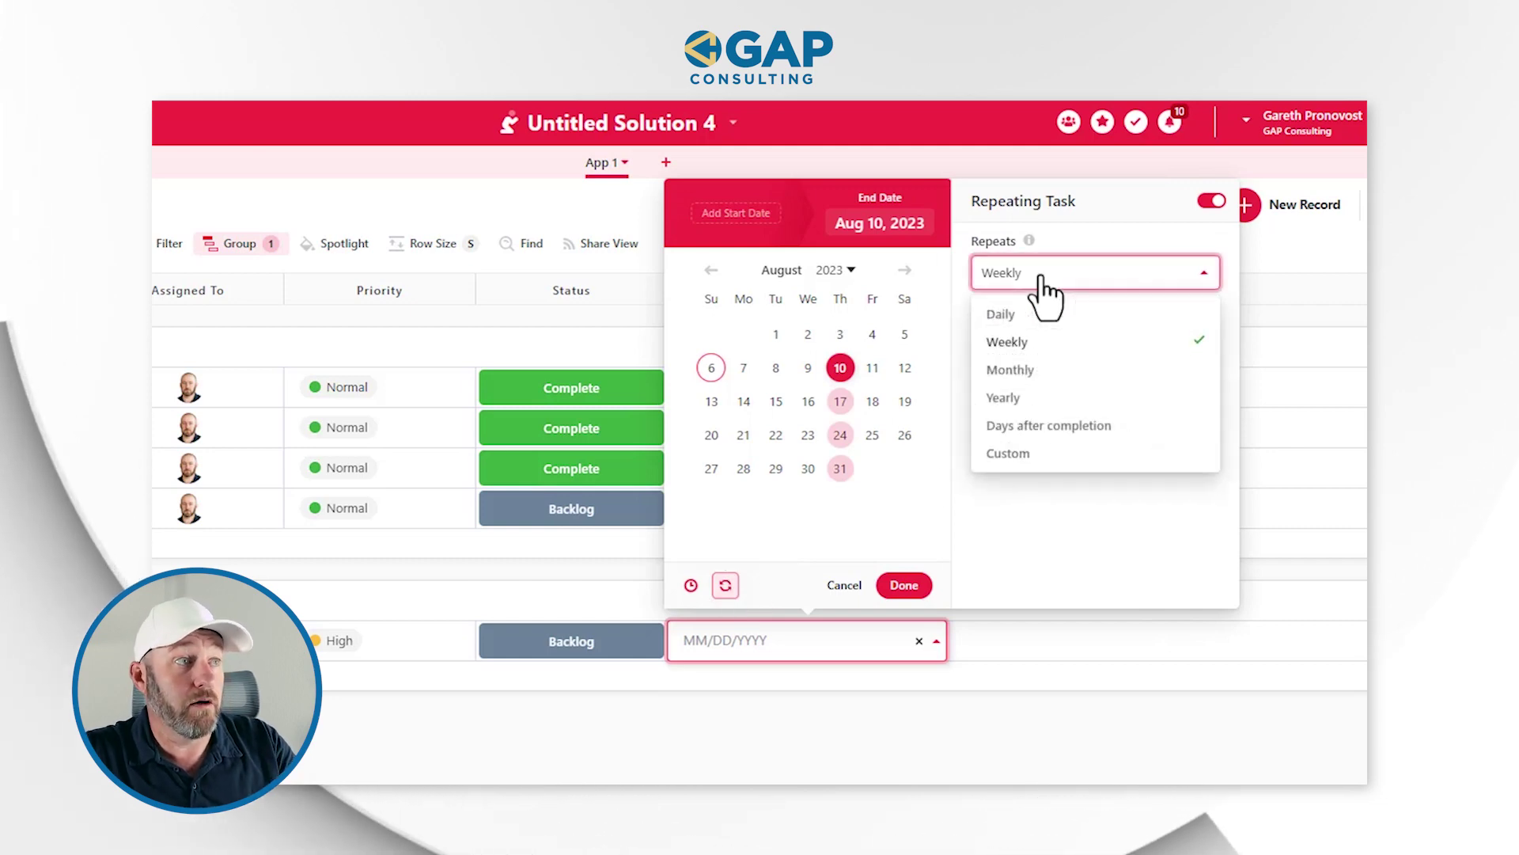
pyautogui.click(1035, 370)
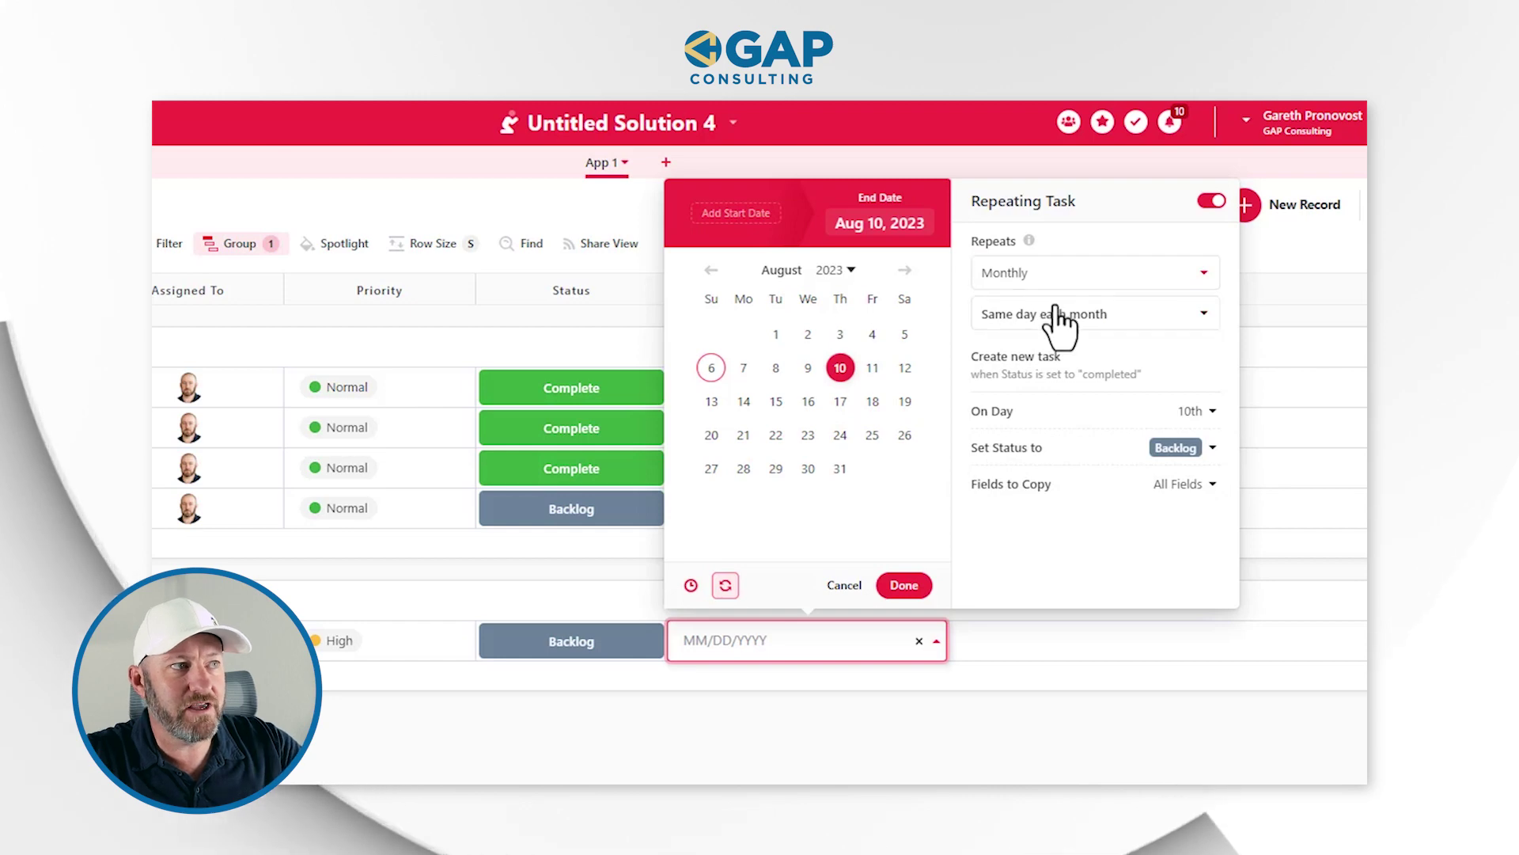
# - Review the monthly day options and the September recurrence, keep Same day each month, and apply Task 2's due date settings
pyautogui.click(1104, 318)
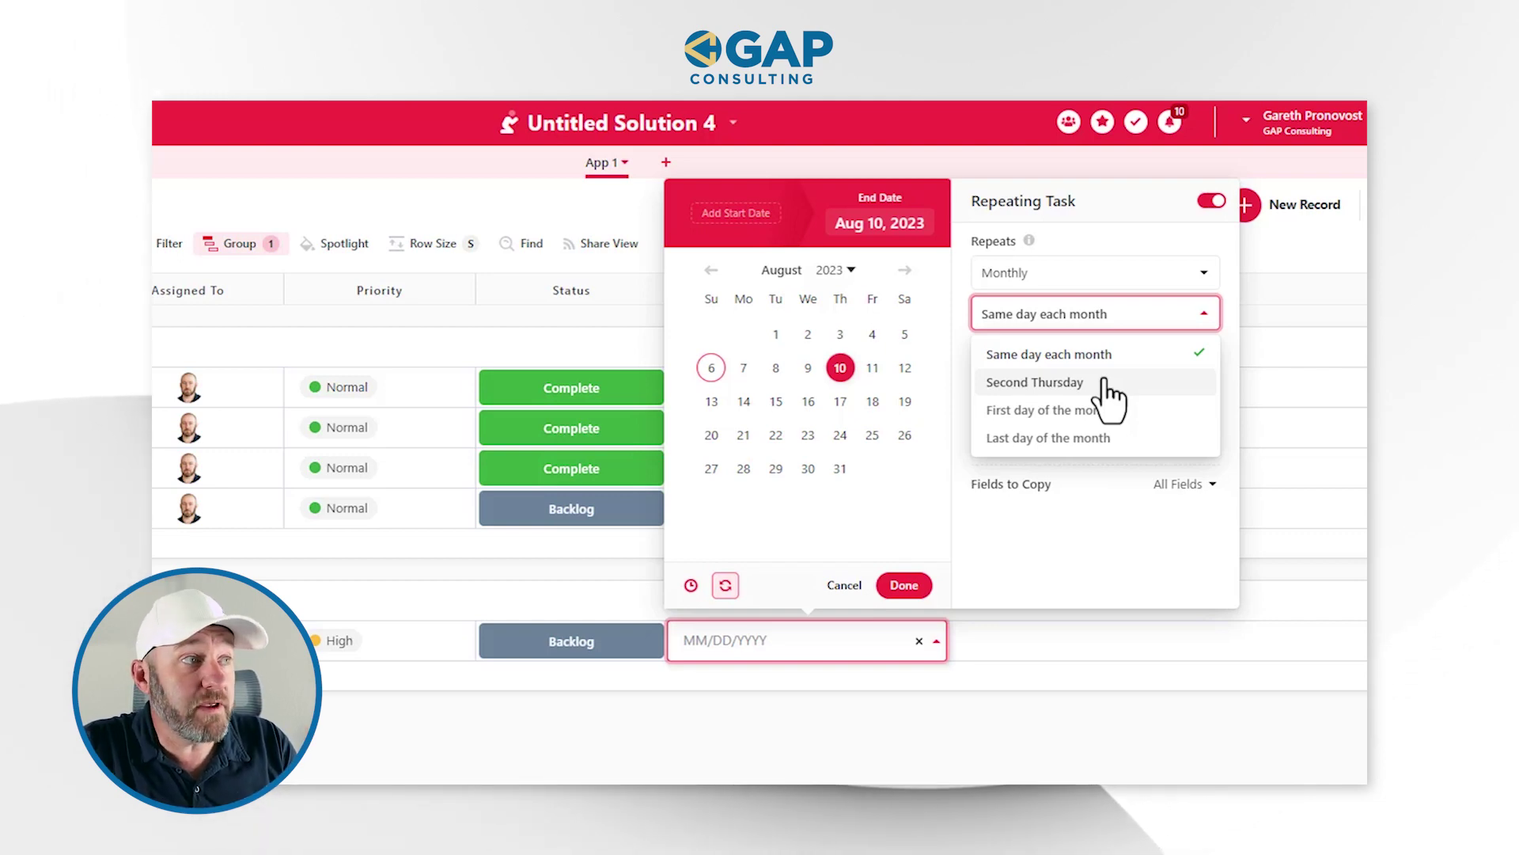
pyautogui.click(1098, 237)
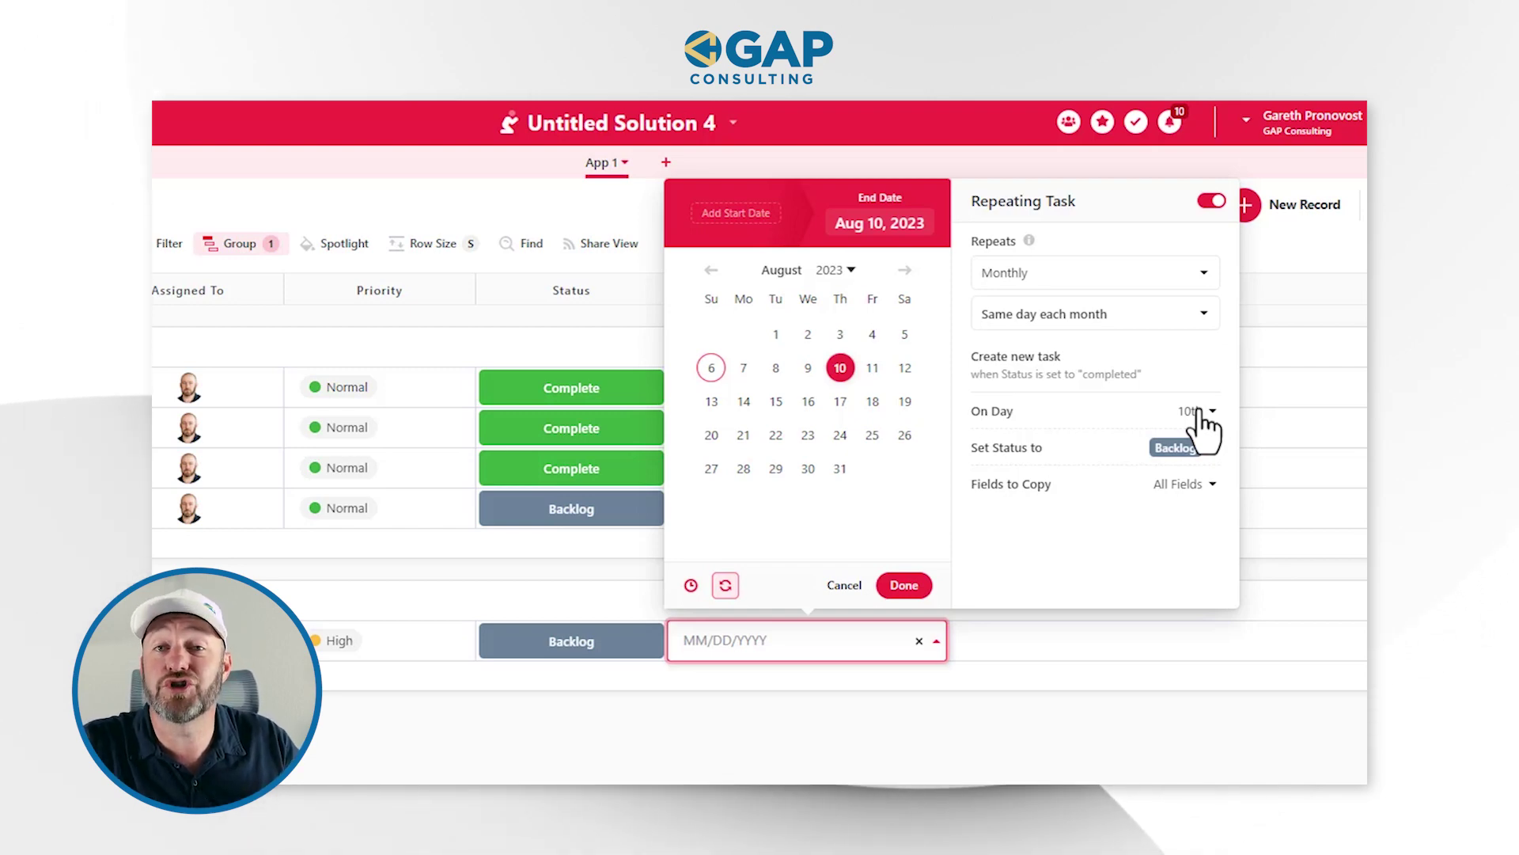
pyautogui.click(905, 269)
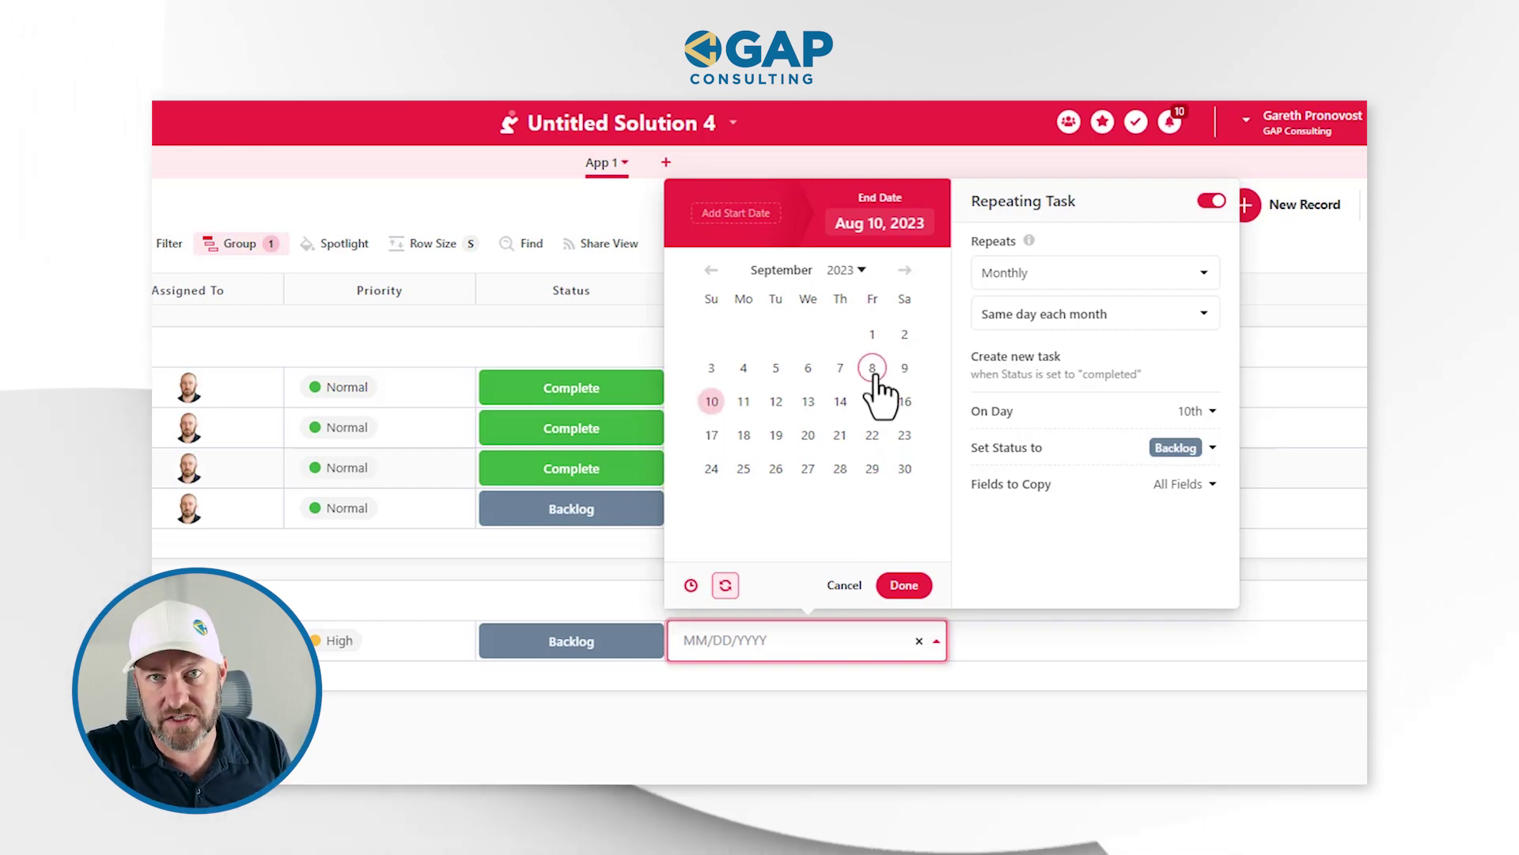
pyautogui.click(904, 585)
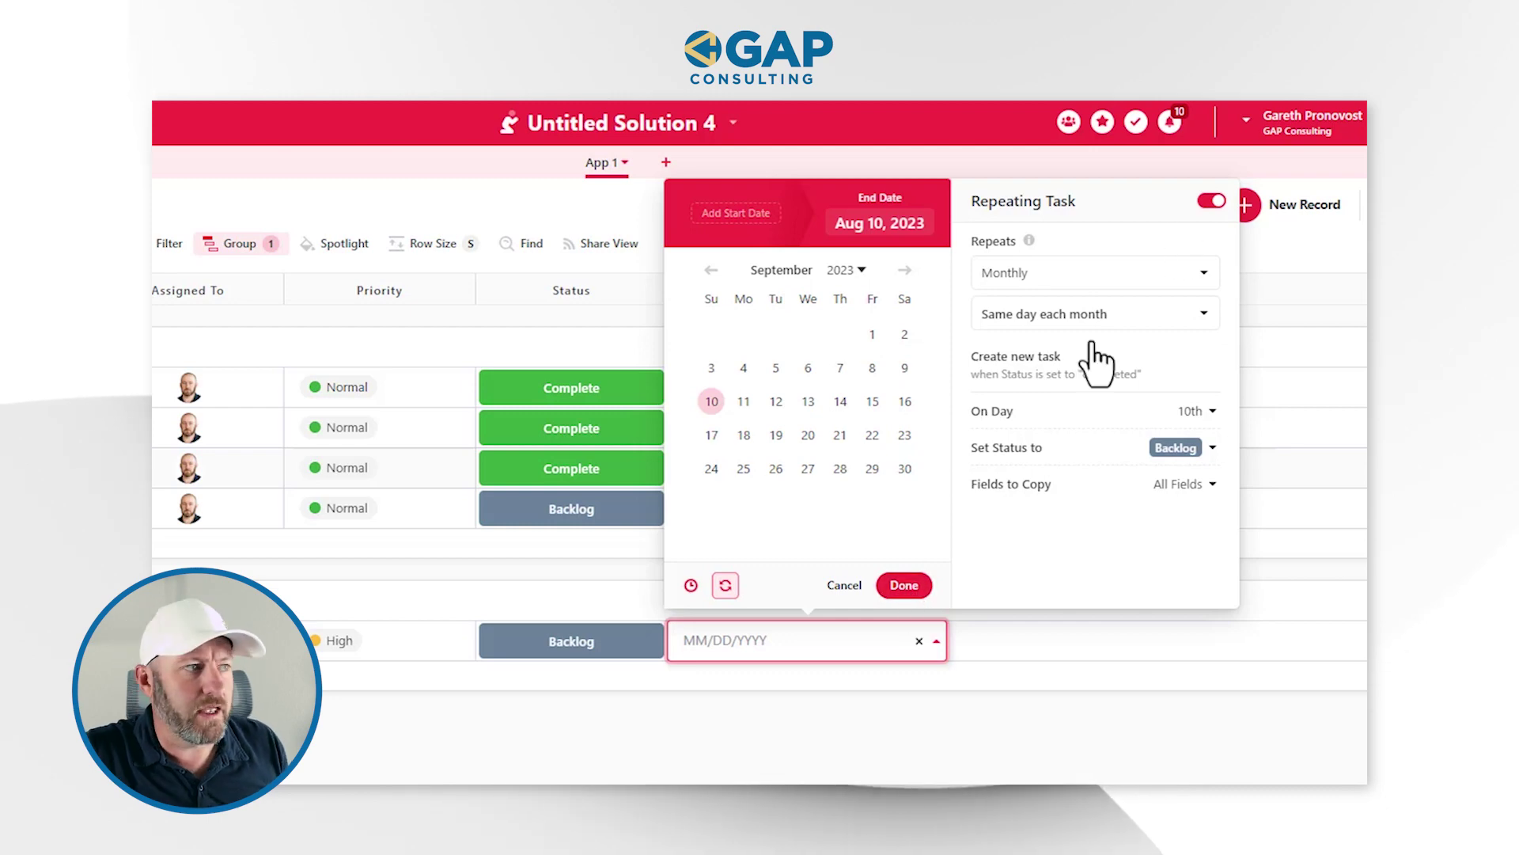
pyautogui.click(915, 590)
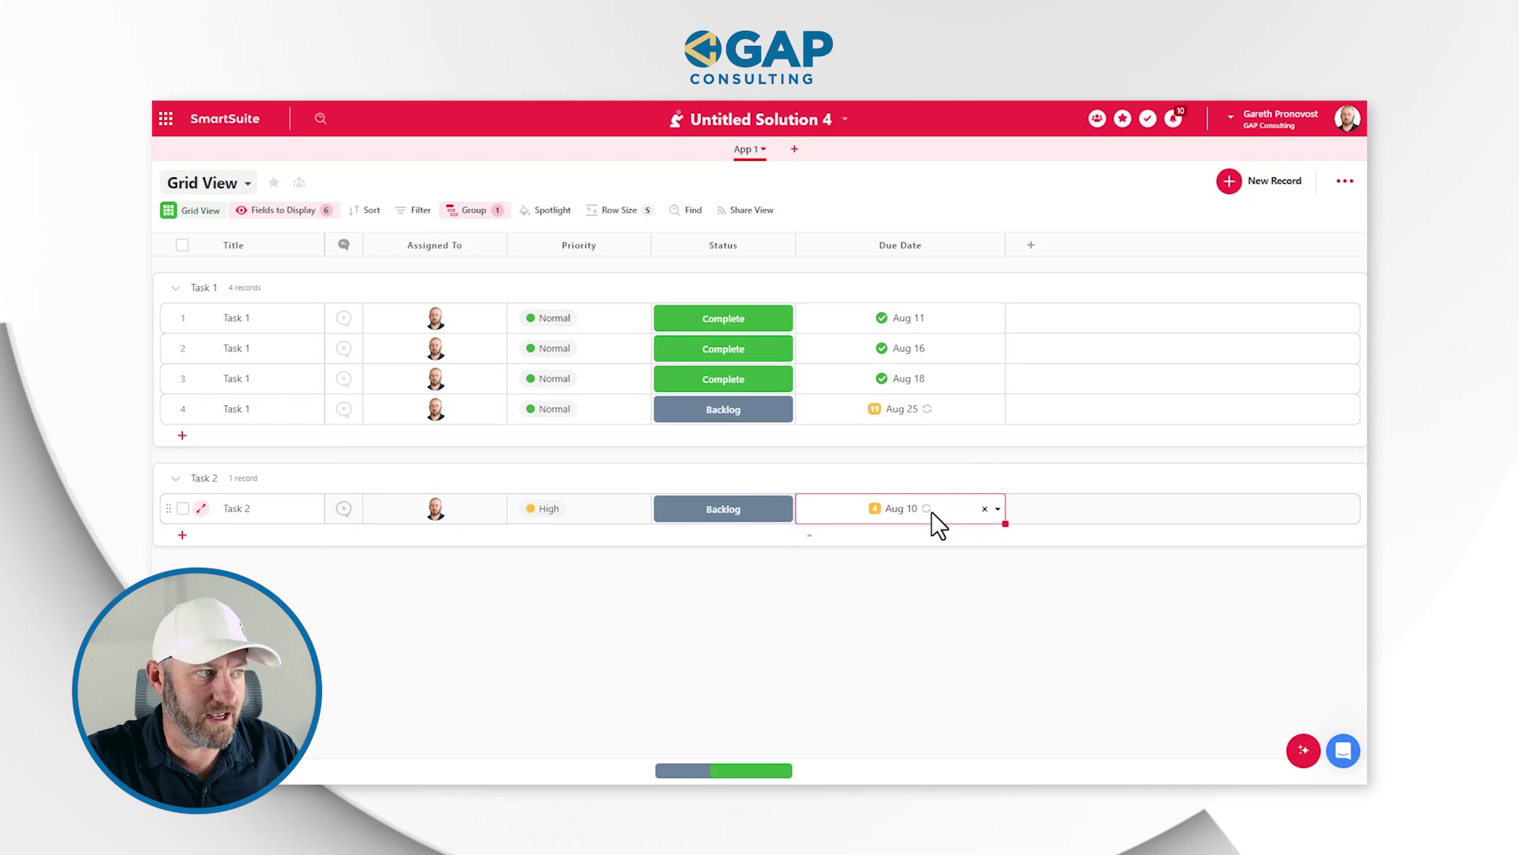
# - Set Task 2's status to Complete
pyautogui.click(782, 509)
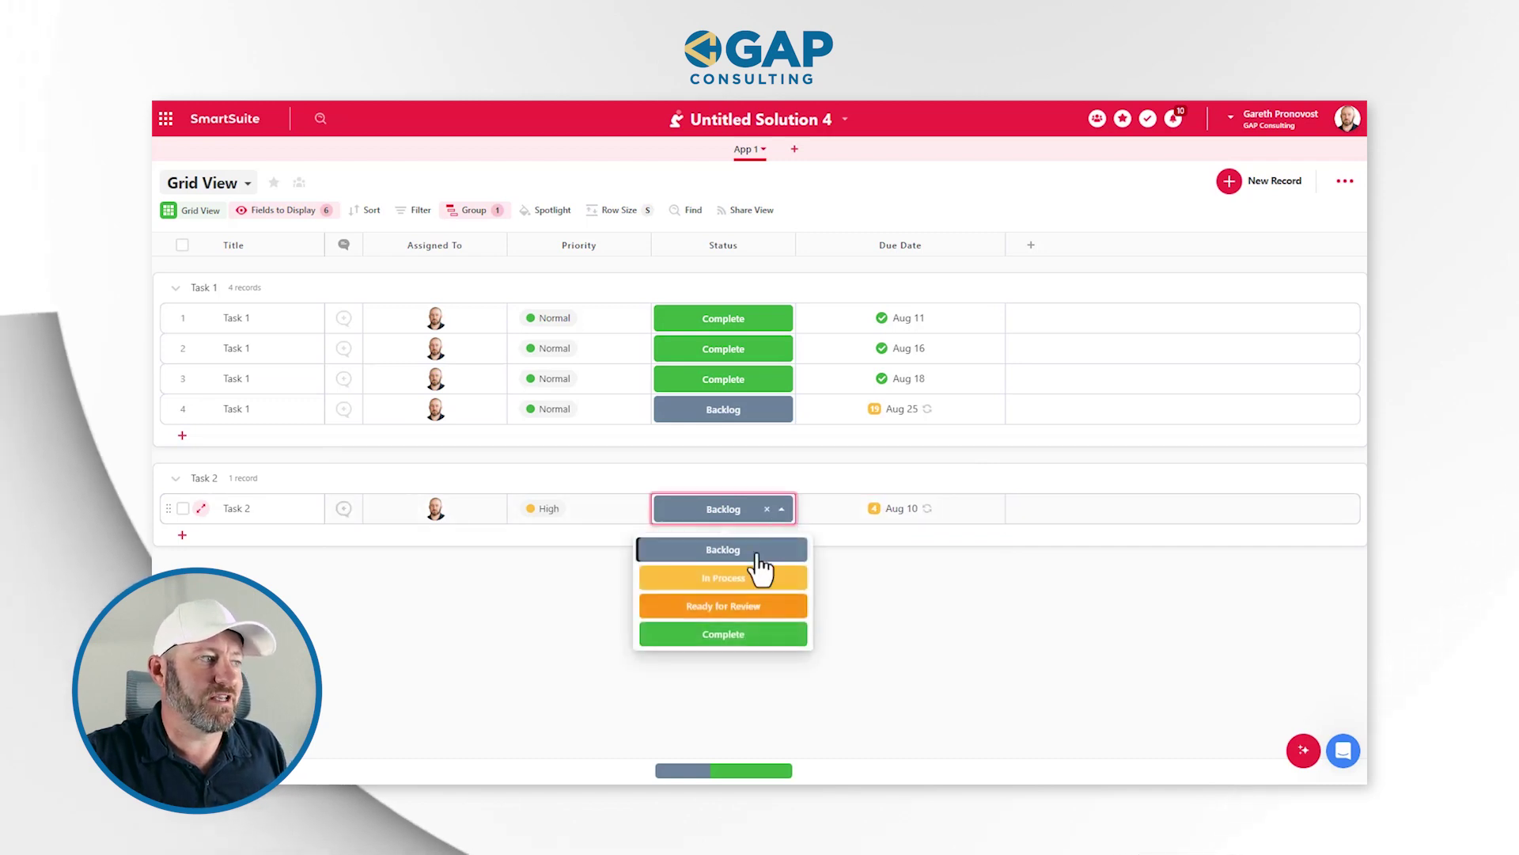
pyautogui.click(751, 633)
pyautogui.click(878, 641)
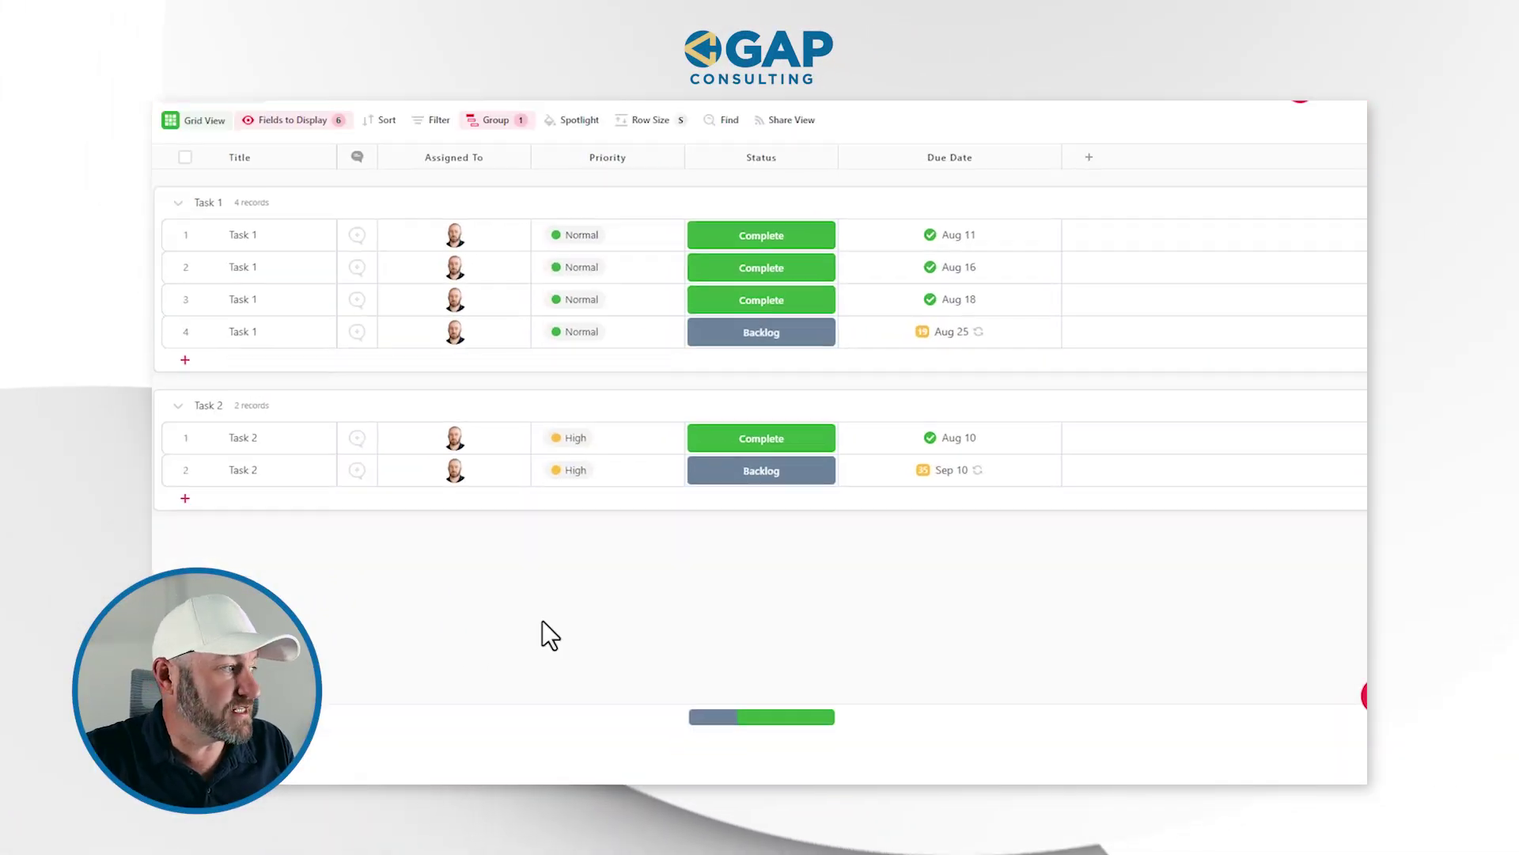
# - Add a record titled Task 3, assigned to the same person as the other tasks, with Low priority
pyautogui.click(174, 704)
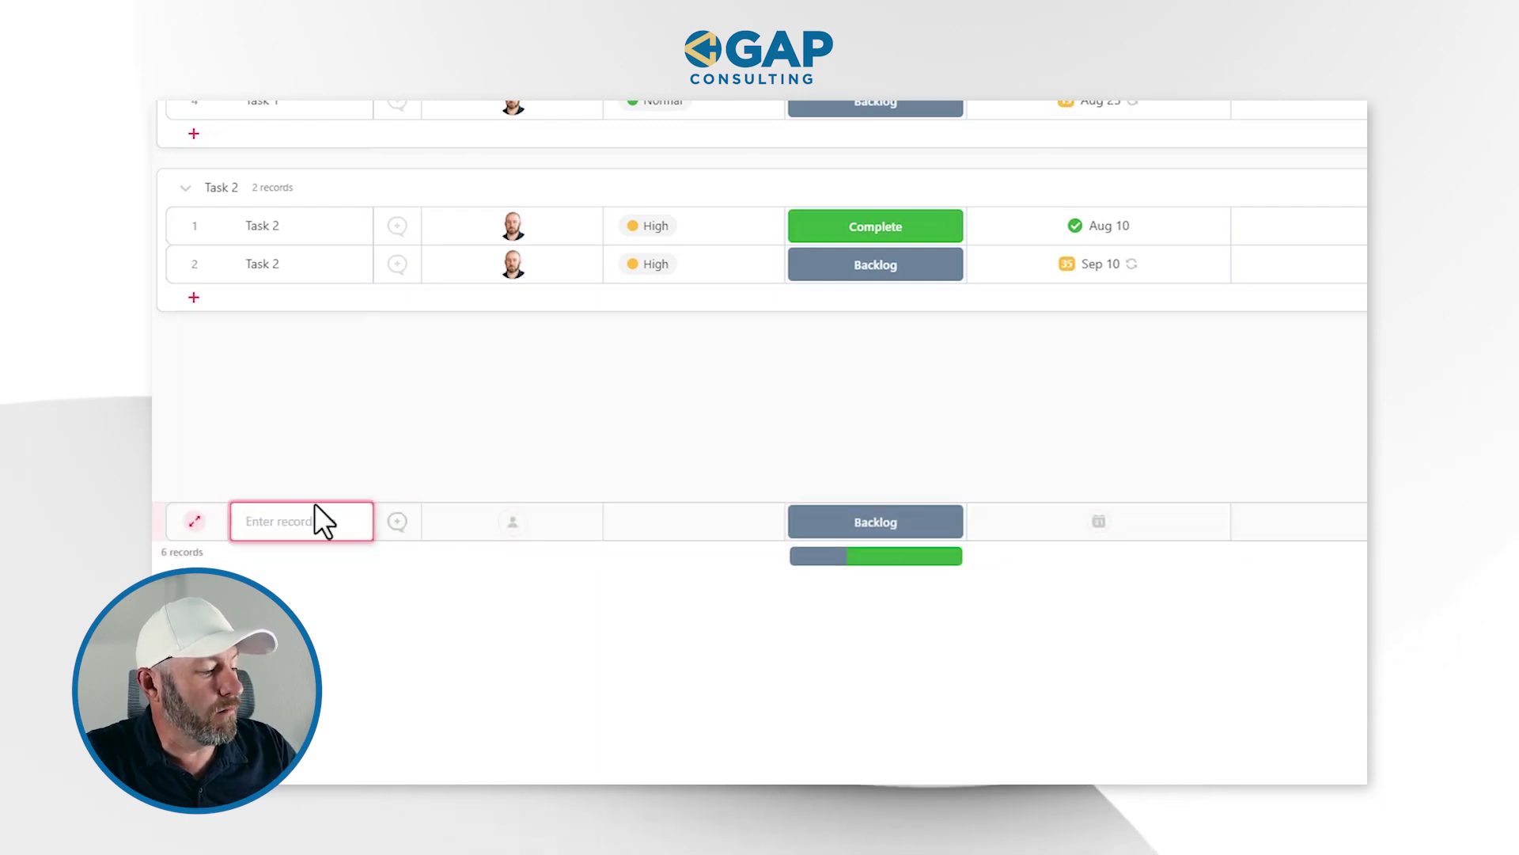
pyautogui.write('Task 3')
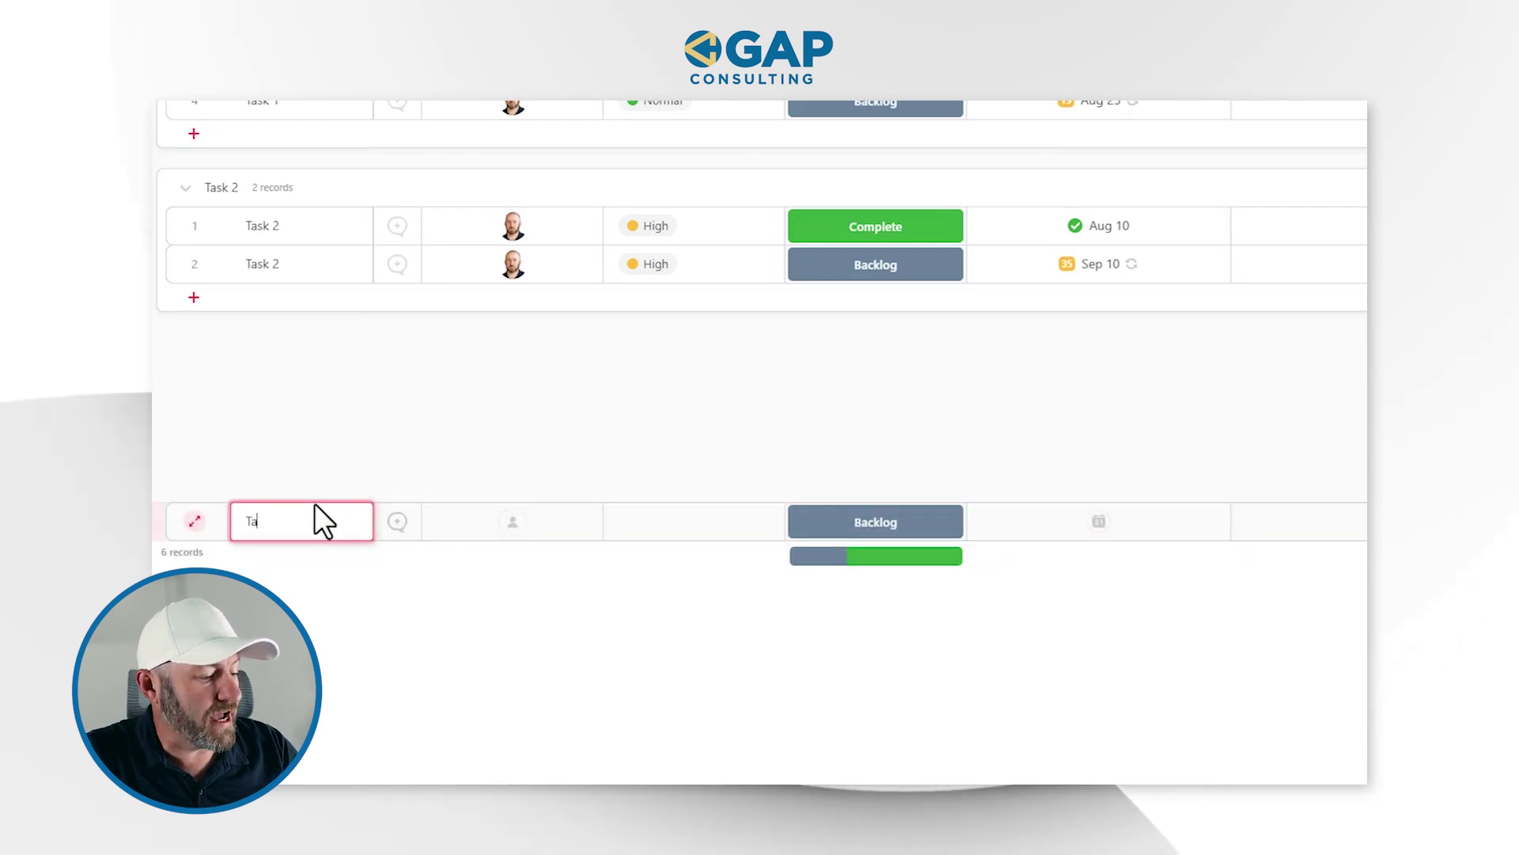
pyautogui.click(513, 526)
pyautogui.click(500, 434)
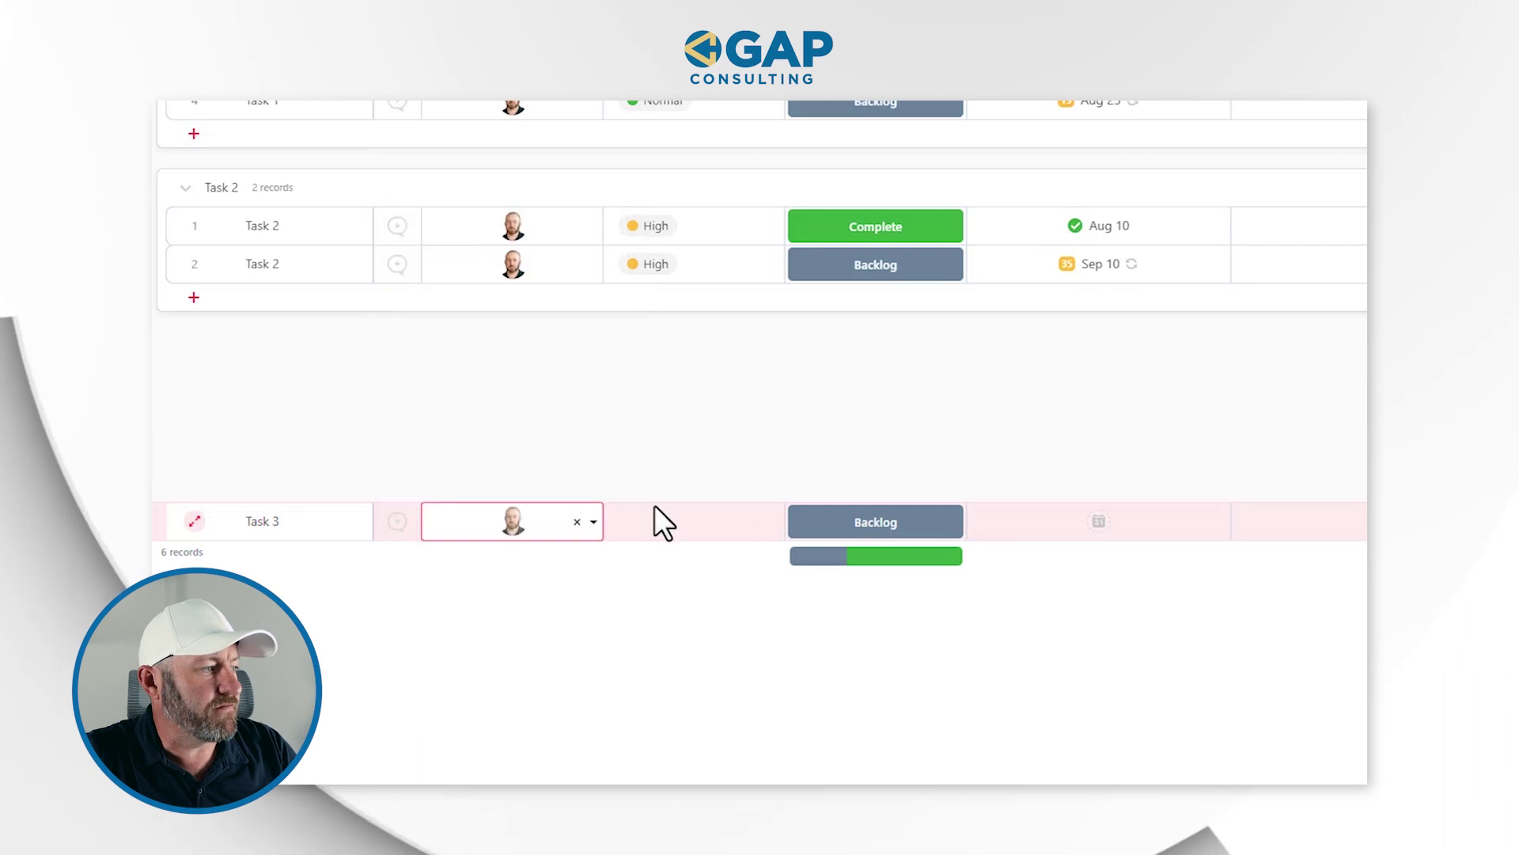
pyautogui.click(652, 524)
pyautogui.click(637, 415)
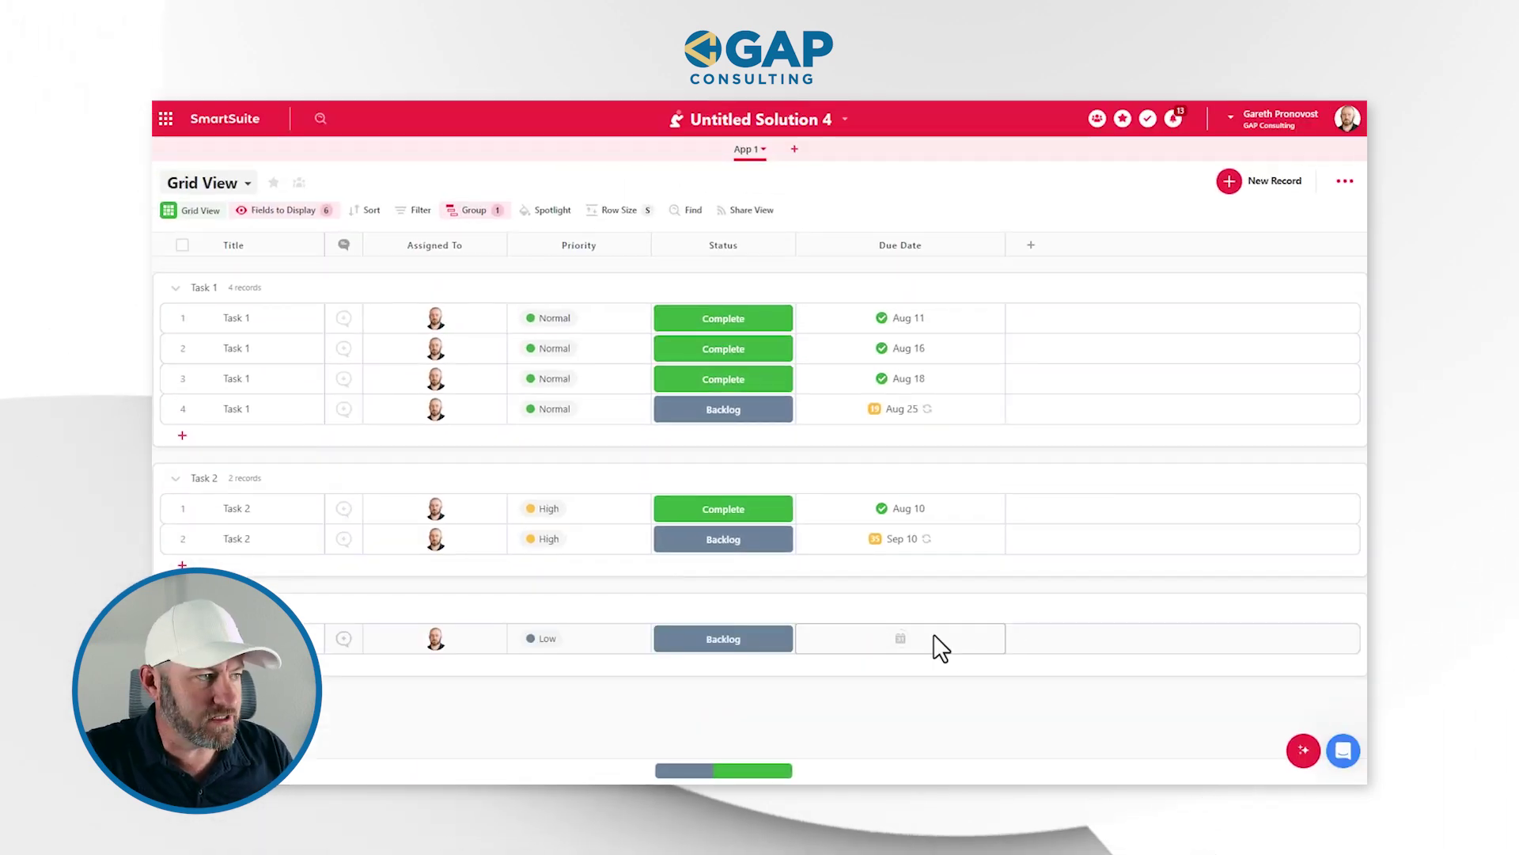
# - Set Task 3's due date to August 7, 2023
pyautogui.click(902, 639)
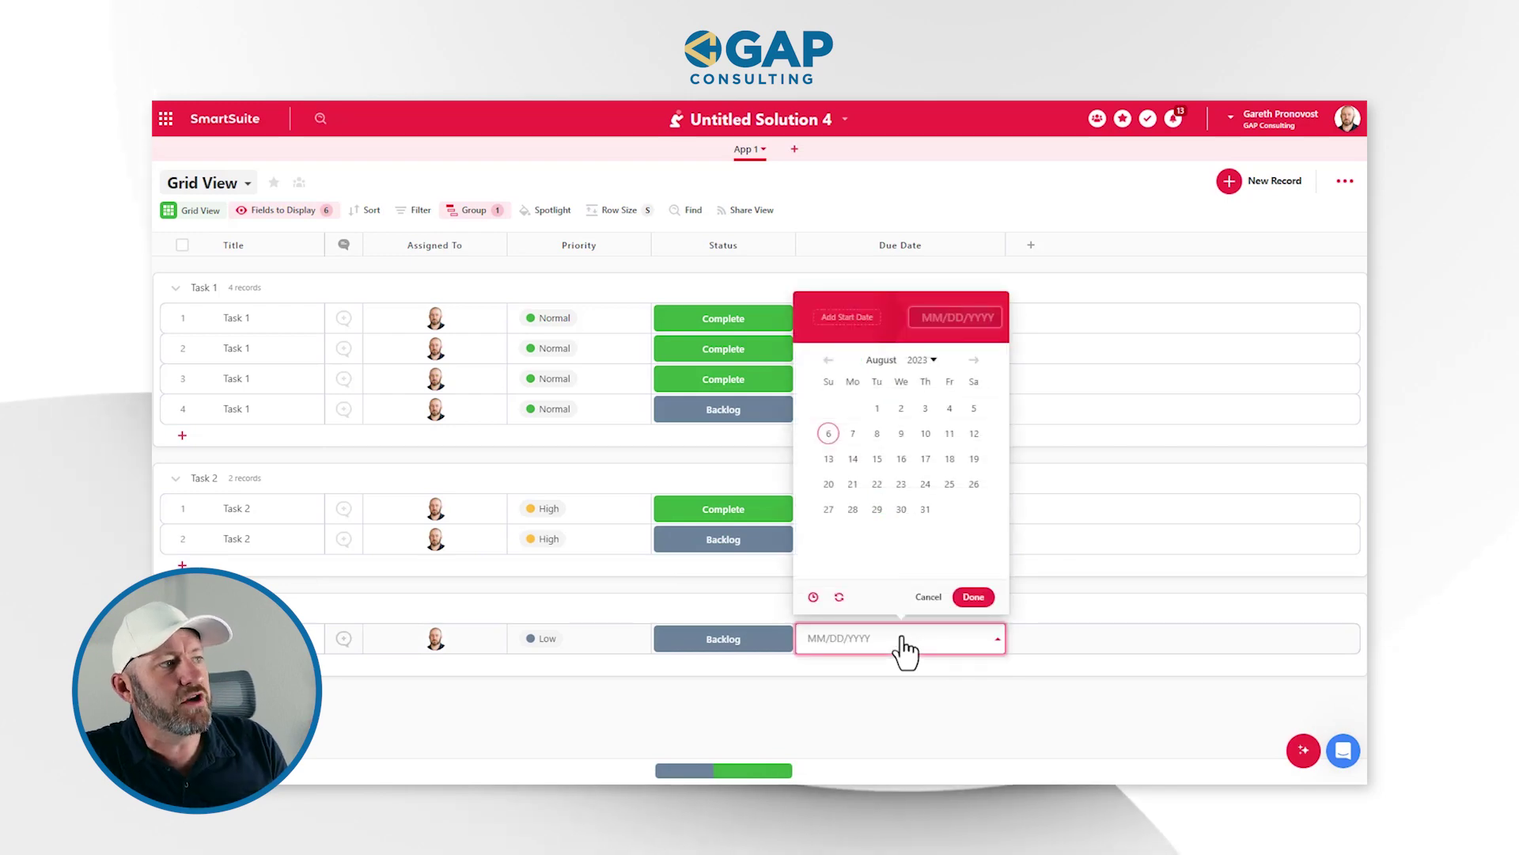
pyautogui.click(779, 380)
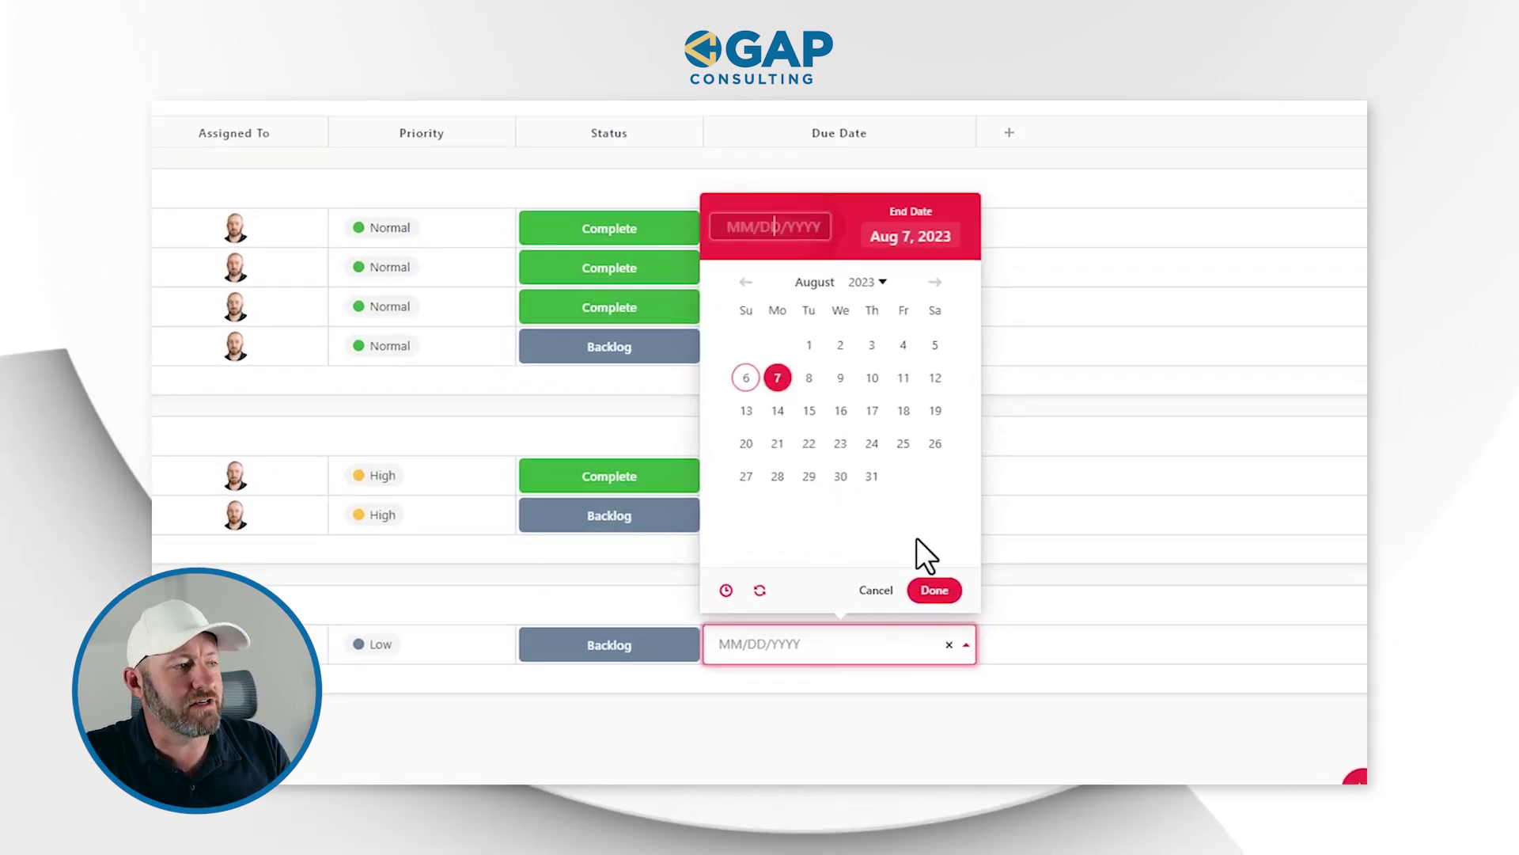
pyautogui.click(935, 591)
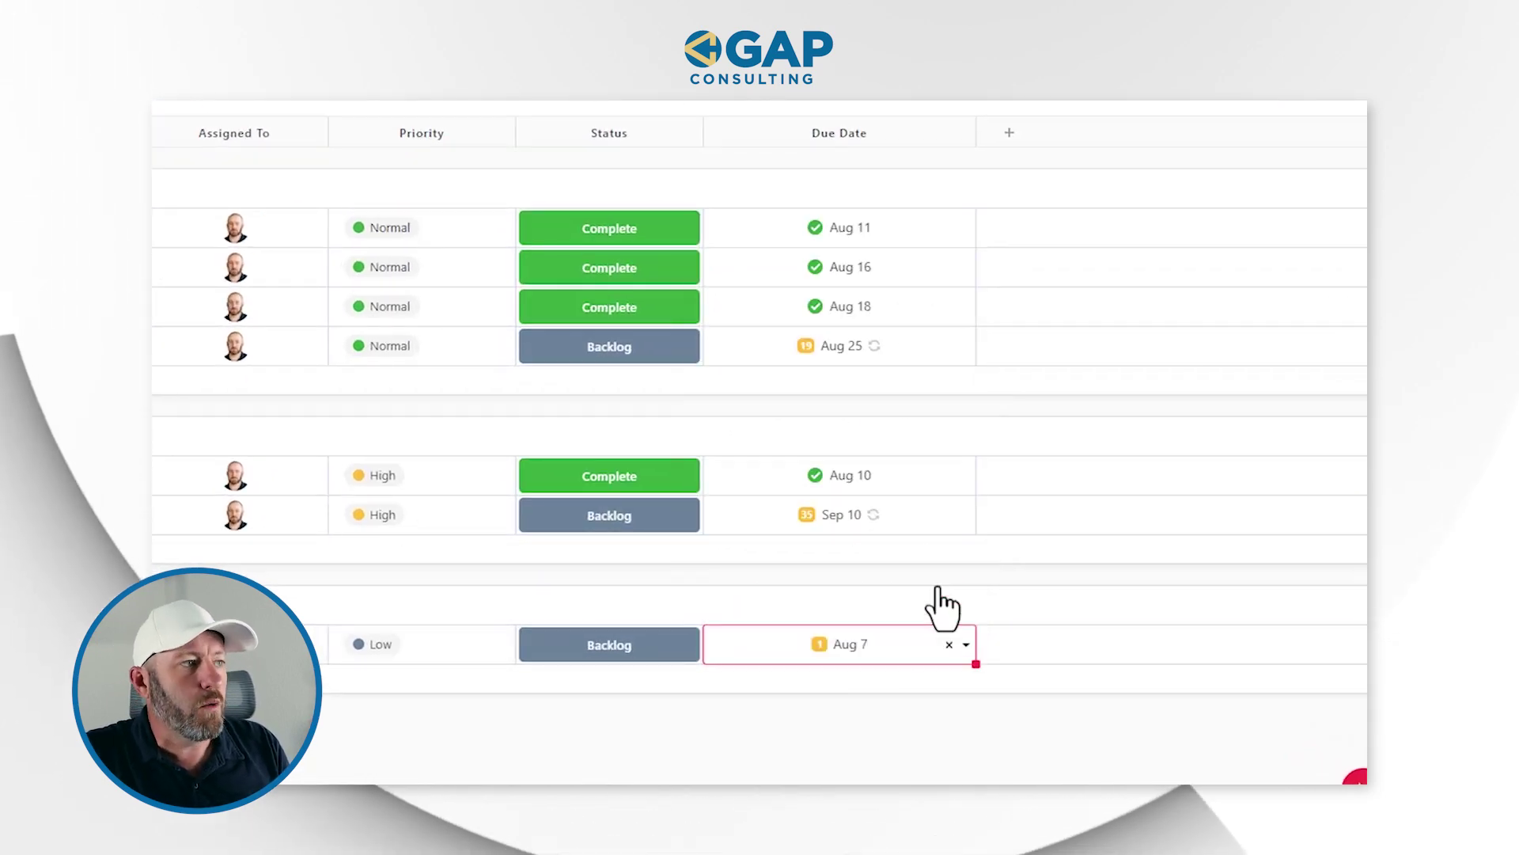
# - Make Task 3 a repeating task with a Daily frequency and review the Skip Weekends choices, leaving it at No
pyautogui.click(874, 647)
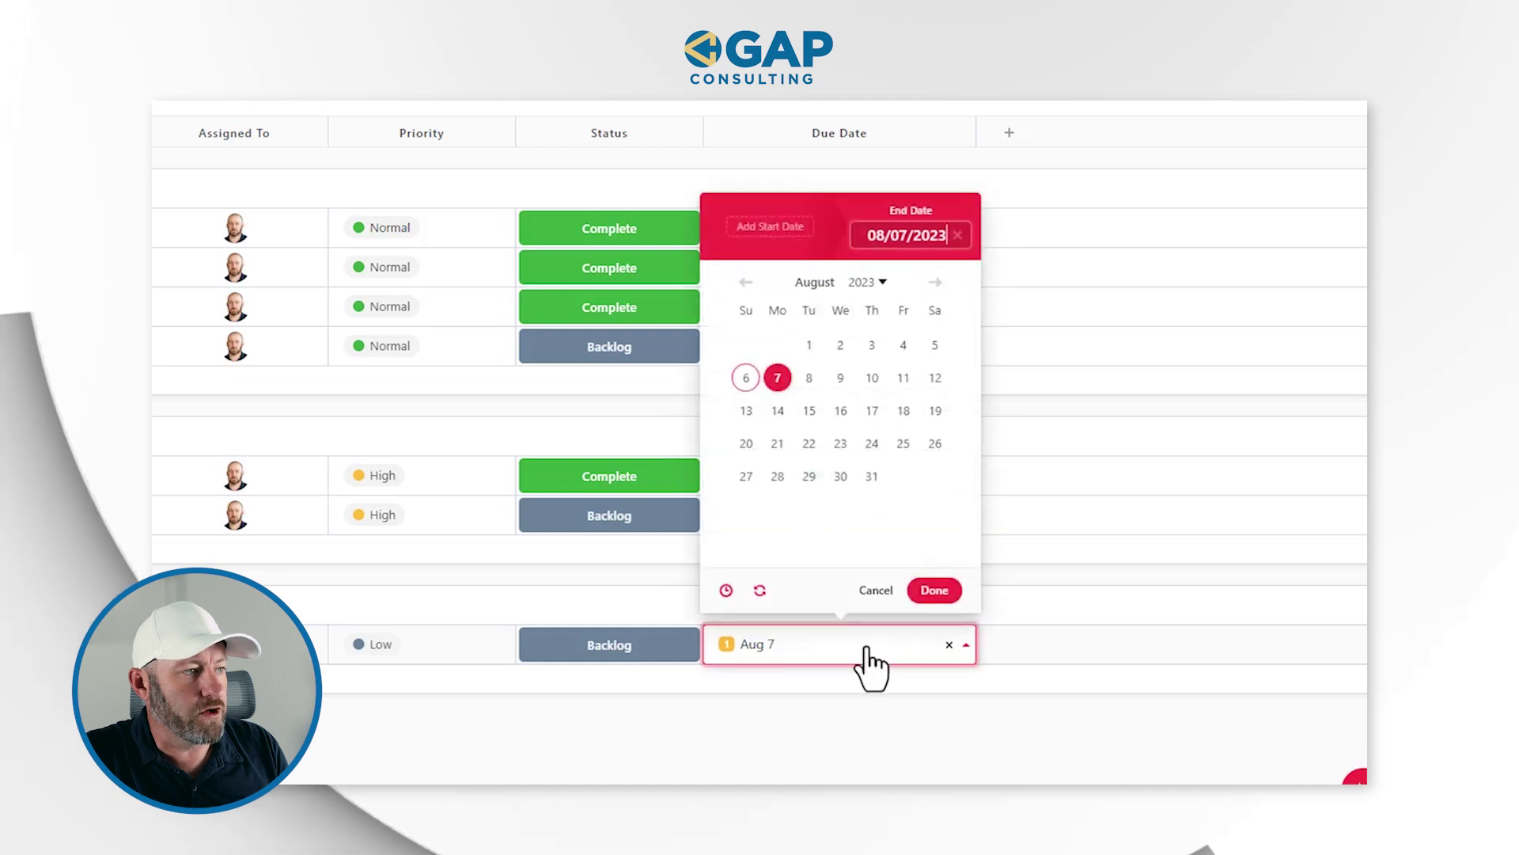
pyautogui.click(760, 592)
pyautogui.click(1074, 287)
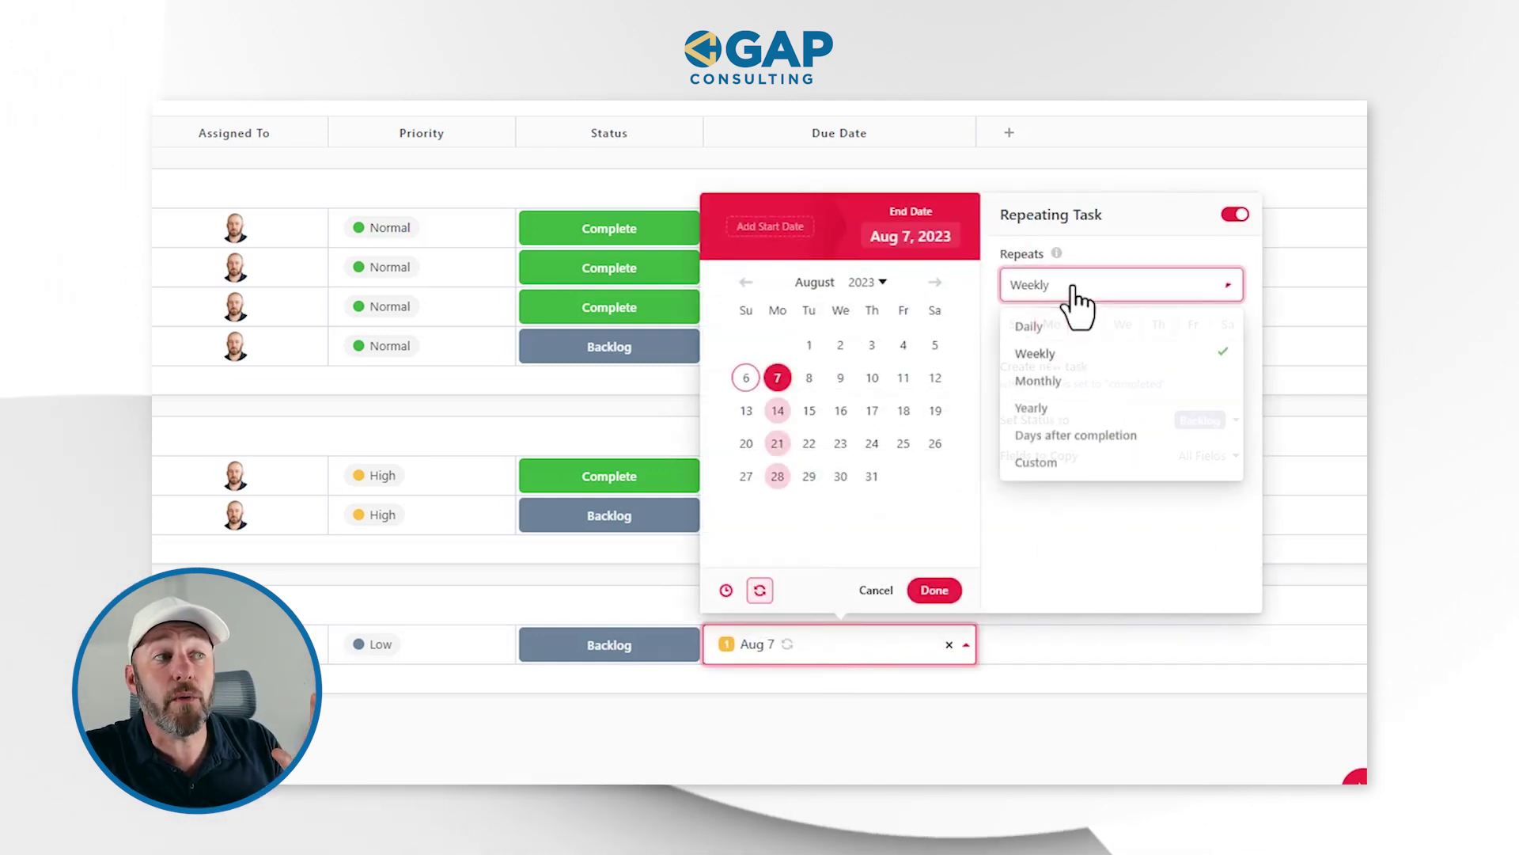
pyautogui.click(1065, 325)
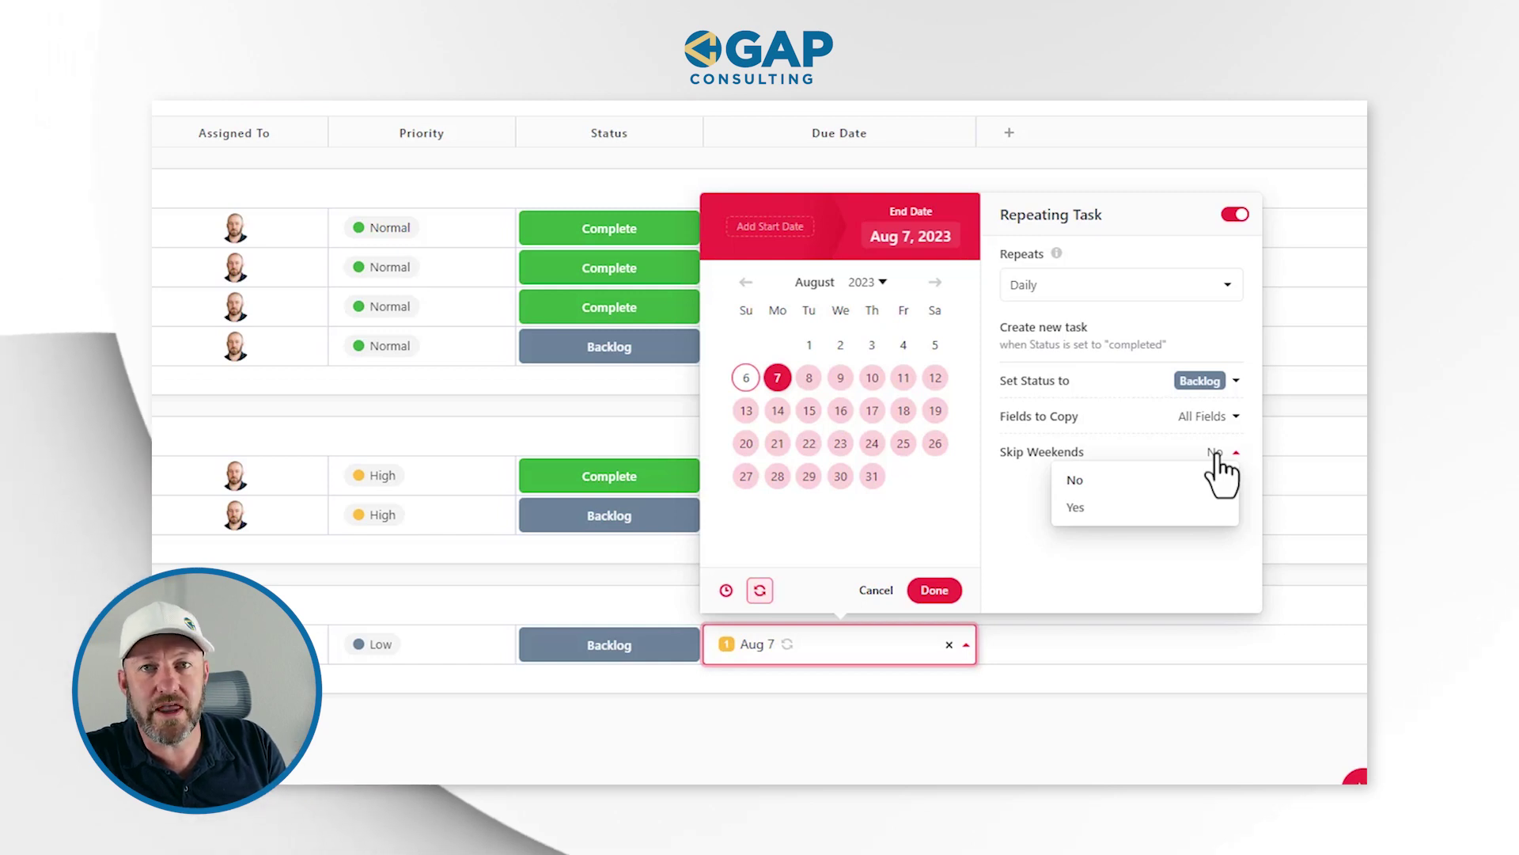
pyautogui.click(1063, 547)
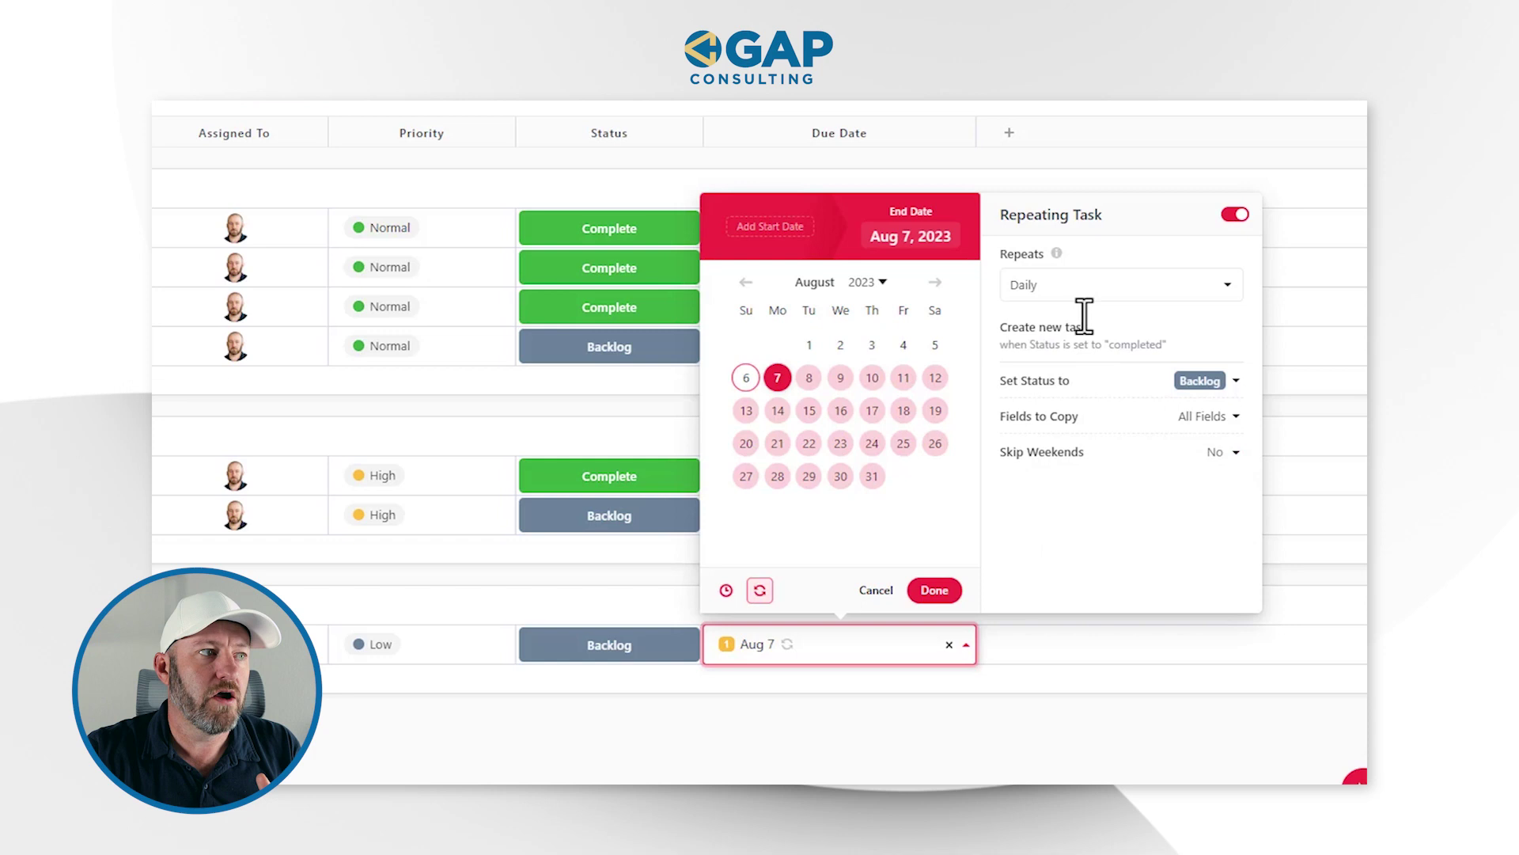
# - Try the Monthly and Yearly frequencies for Task 3's repeat schedule
pyautogui.click(1080, 287)
pyautogui.click(1039, 381)
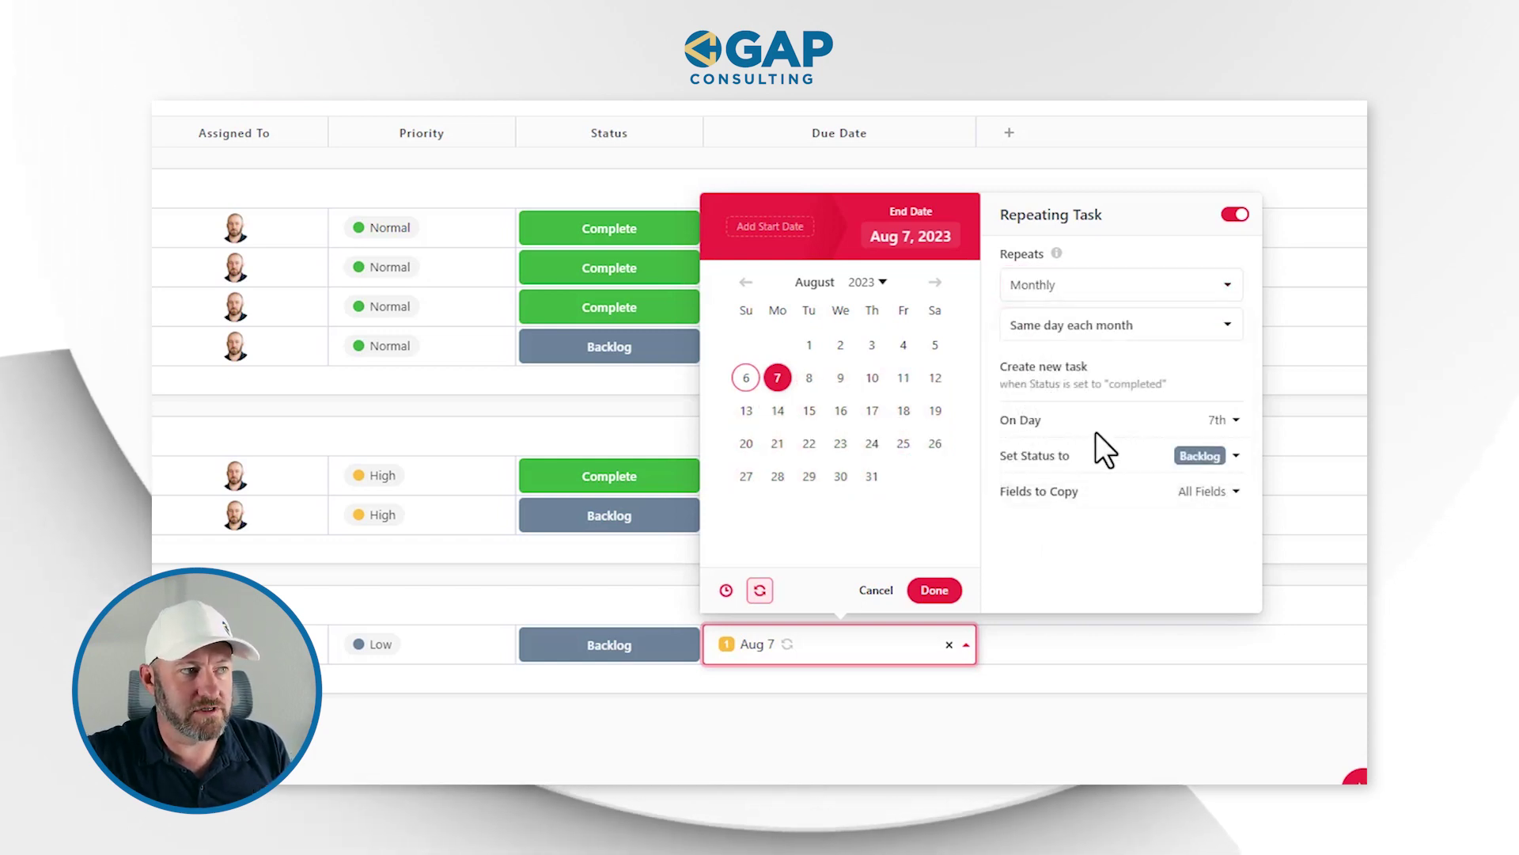
pyautogui.click(1055, 287)
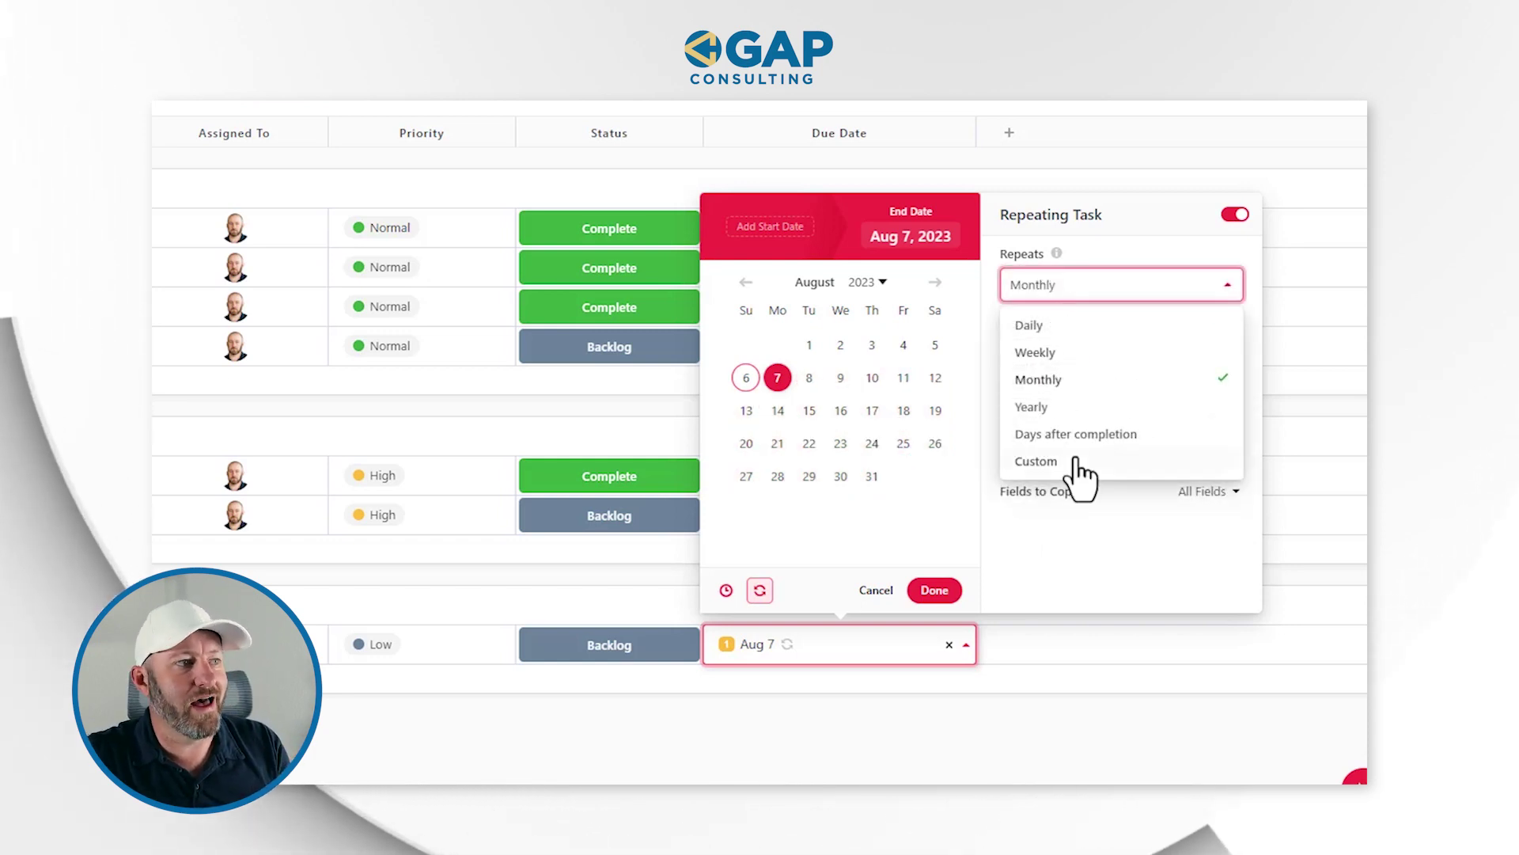
pyautogui.click(1031, 406)
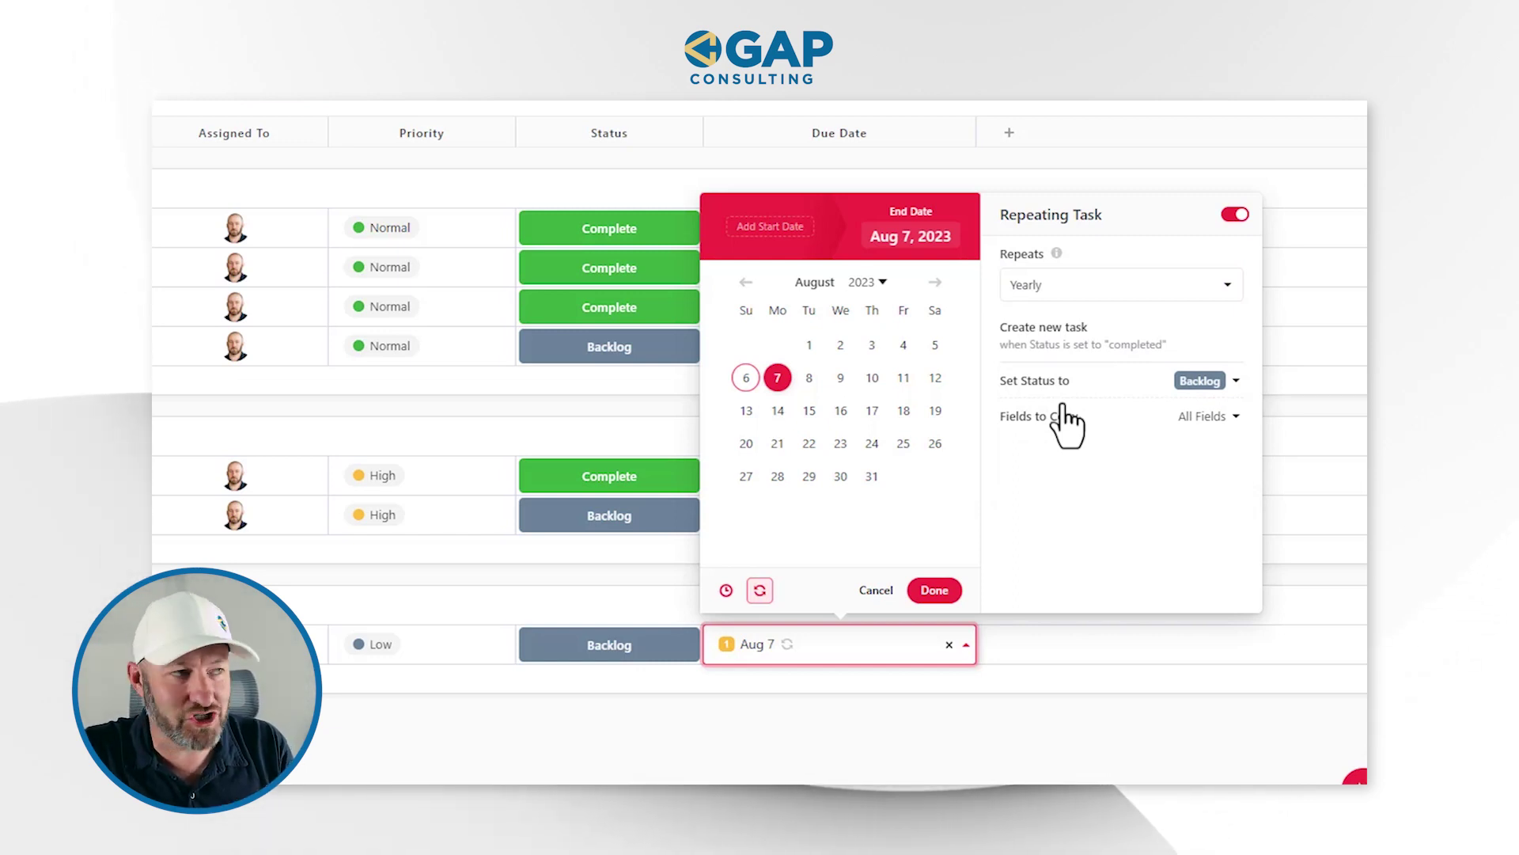
# - Set Task 3 to repeat 5 days after completion and save the due date settings
pyautogui.click(1084, 286)
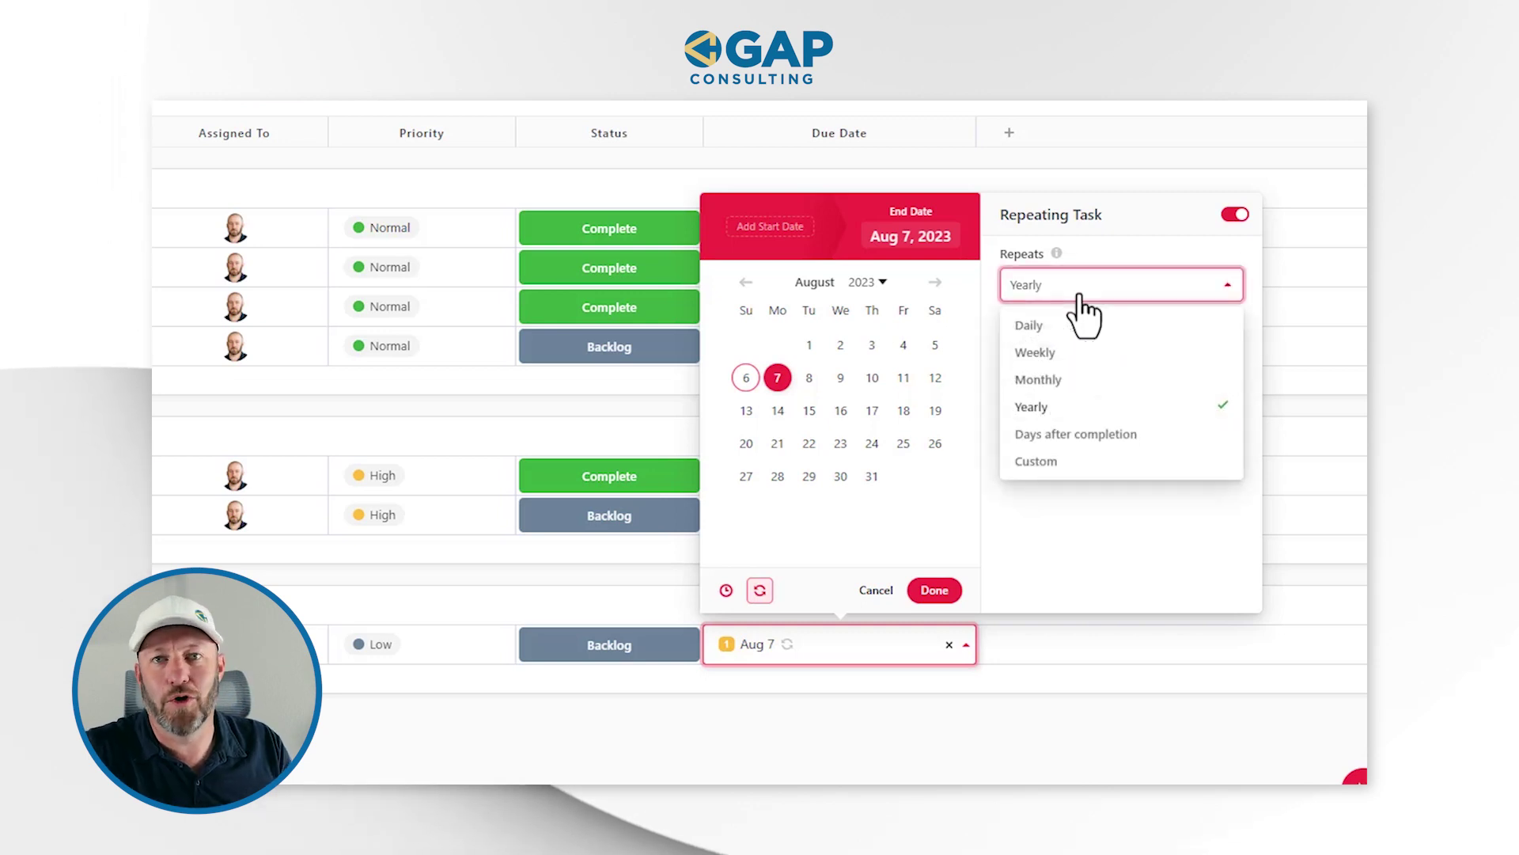
pyautogui.click(1111, 436)
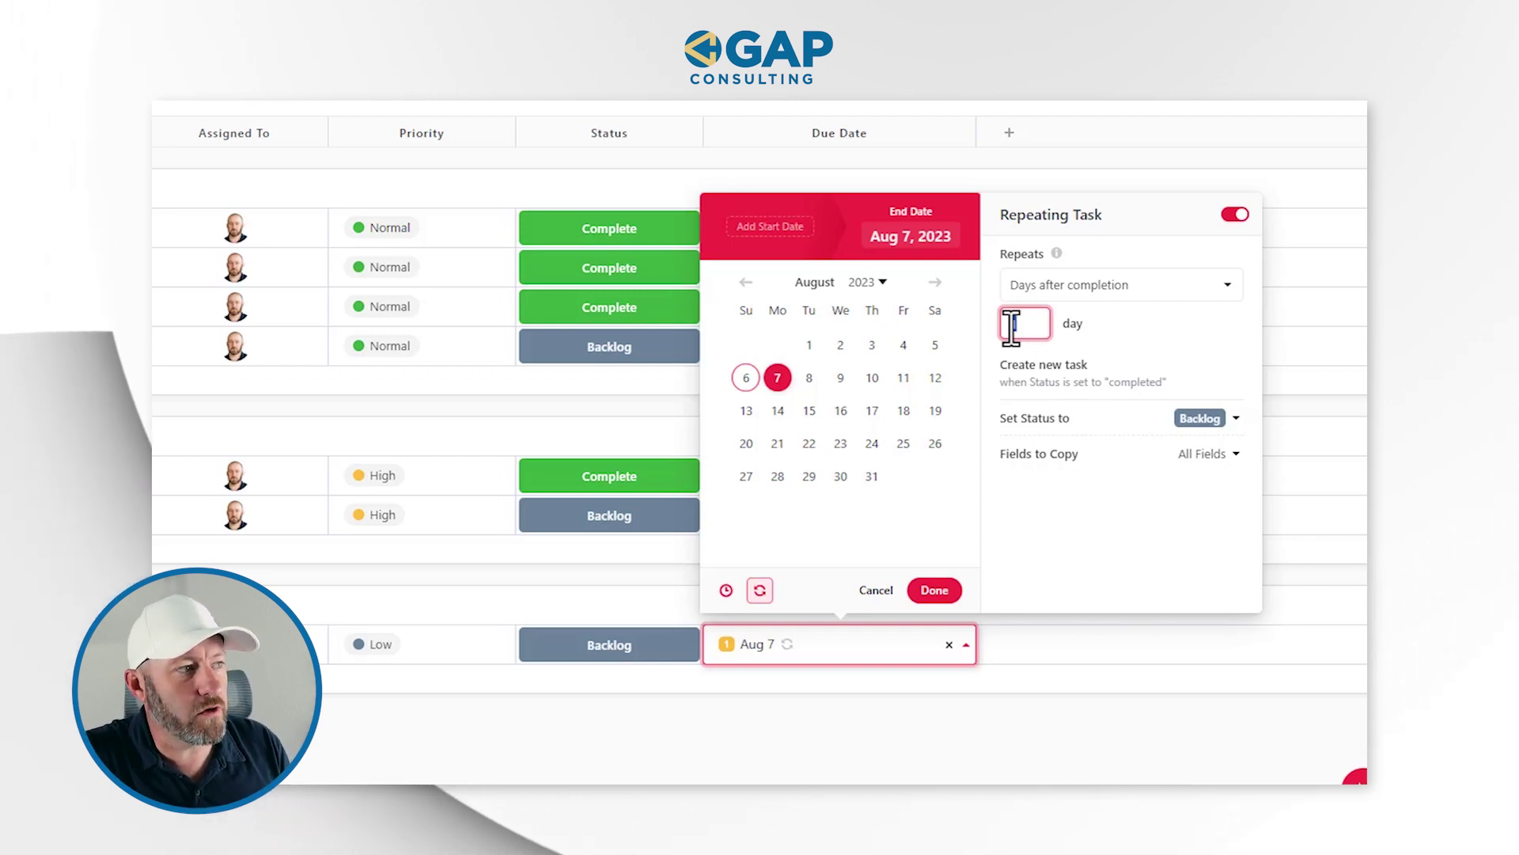
pyautogui.write('5')
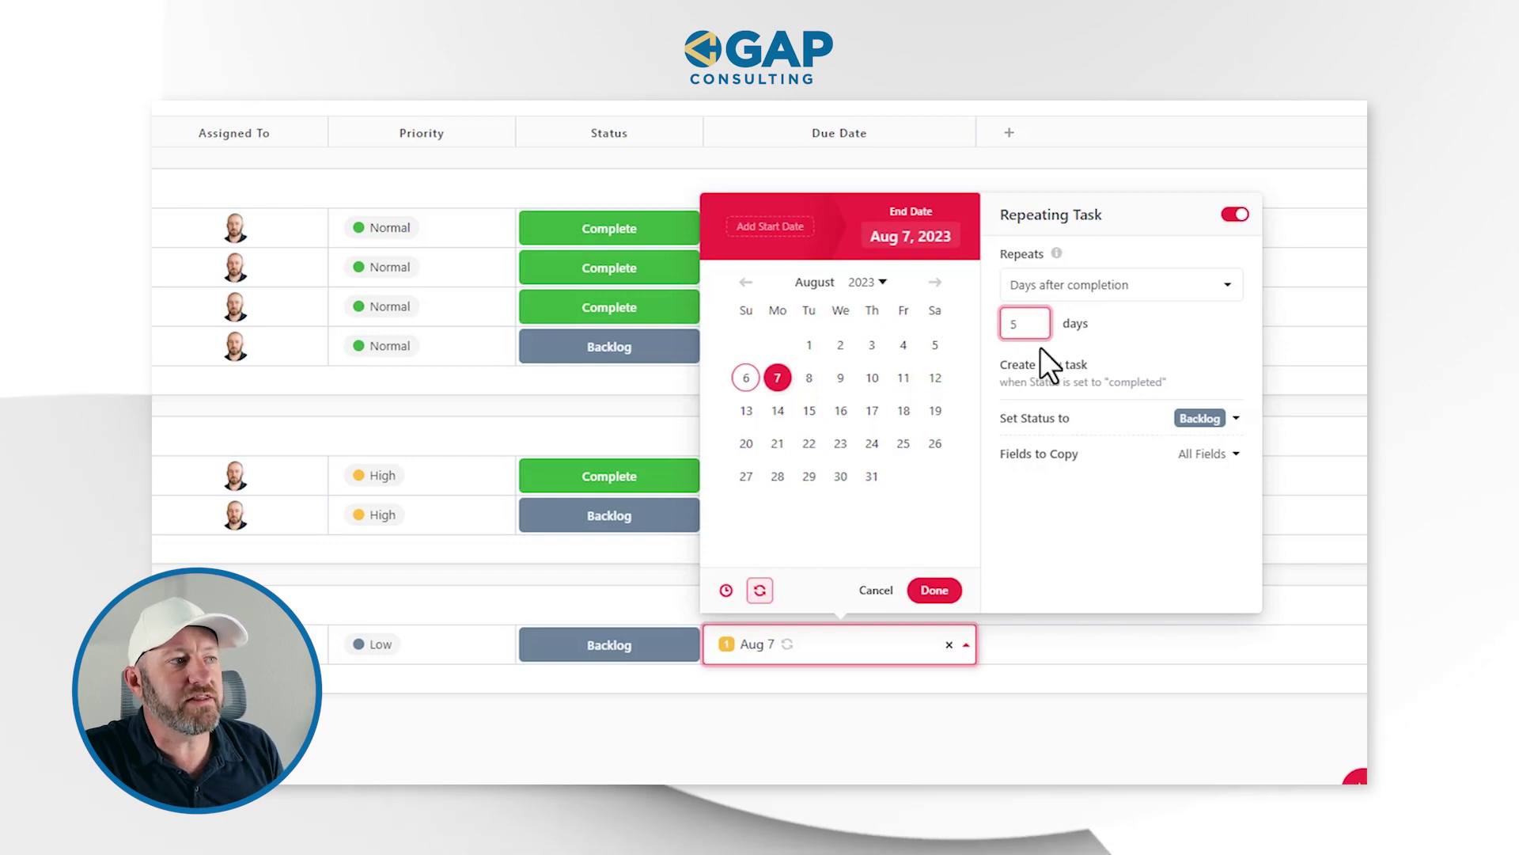
pyautogui.click(1102, 518)
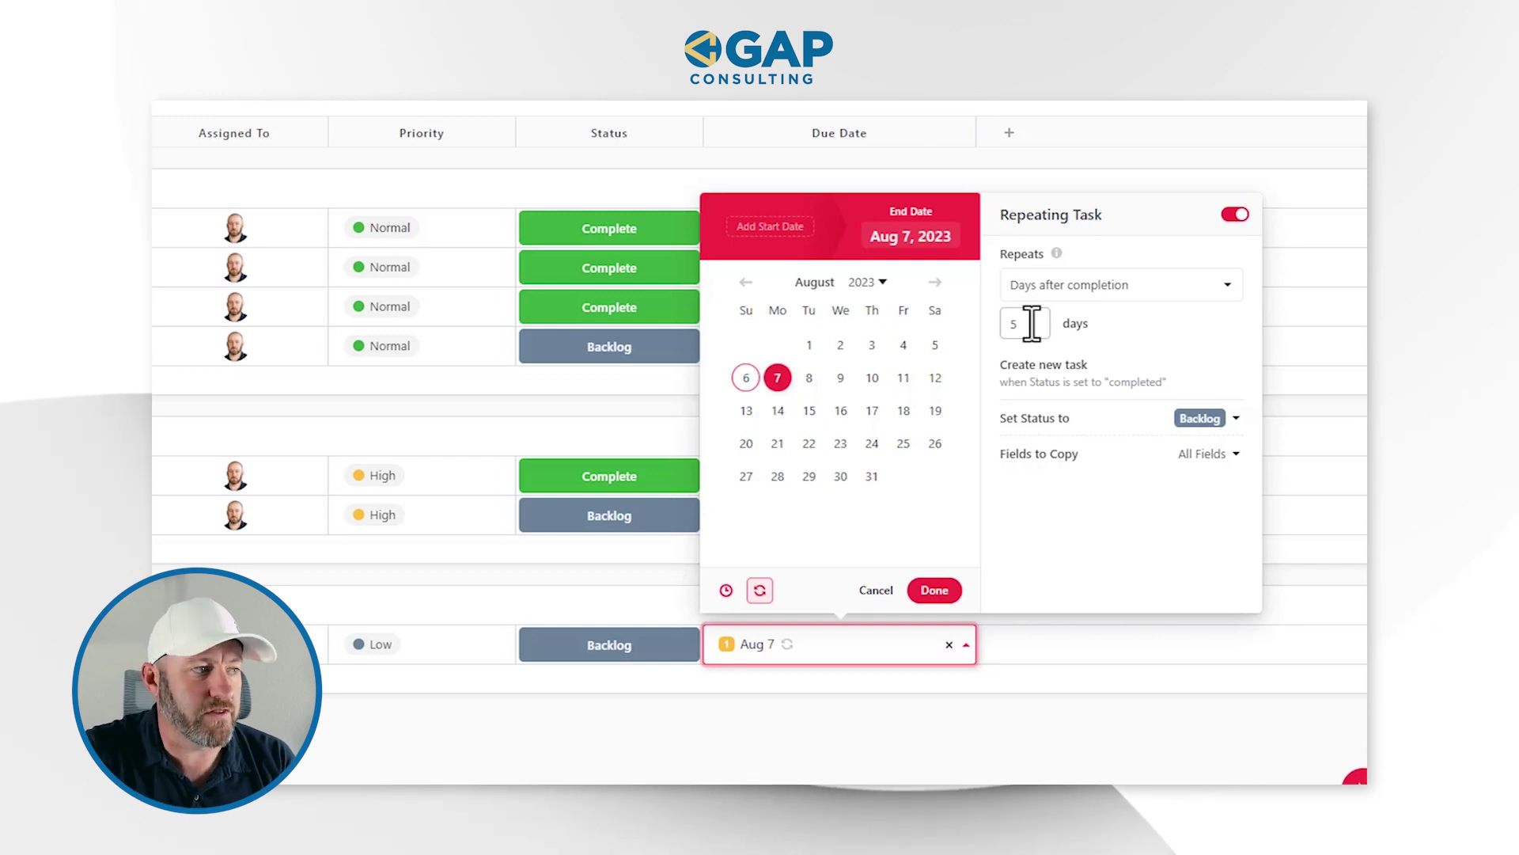
pyautogui.click(934, 593)
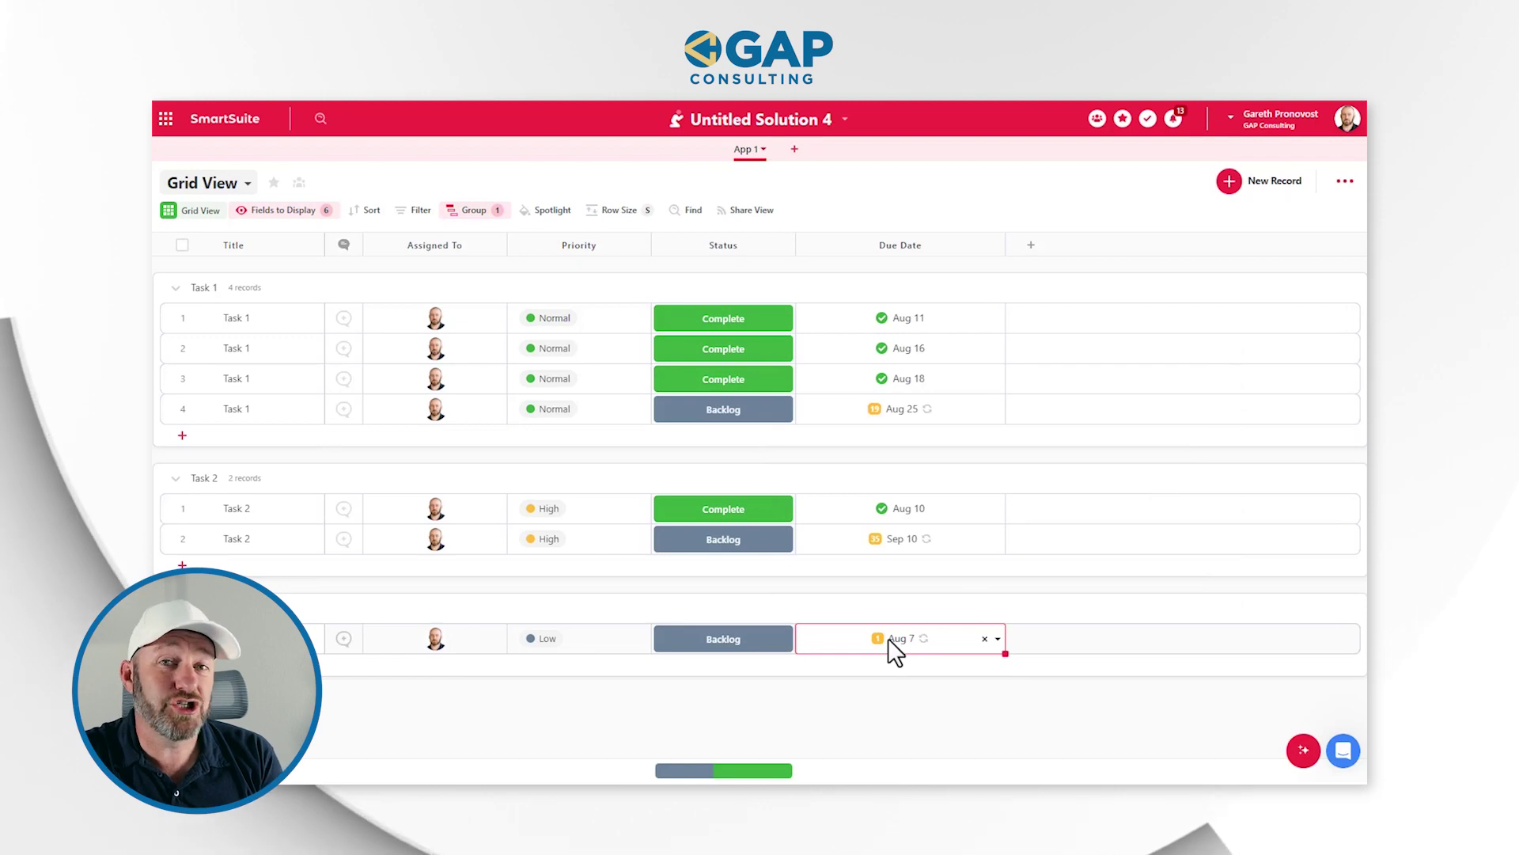
# - Set Task 3's status to Complete and open the repeat settings of the newly generated Task 3 record's due date
pyautogui.click(784, 642)
pyautogui.click(871, 759)
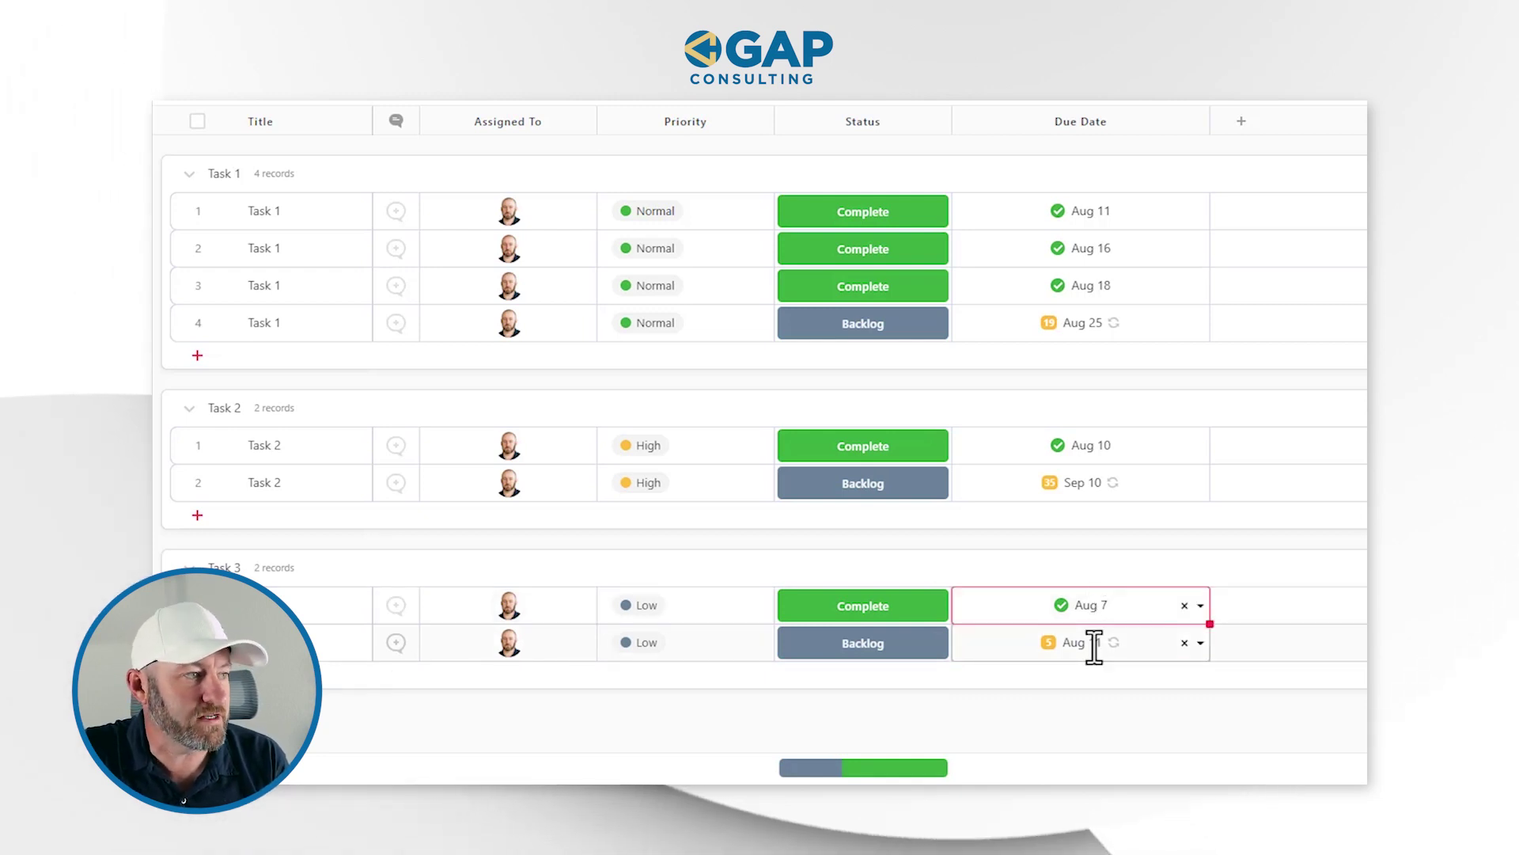
pyautogui.click(1113, 644)
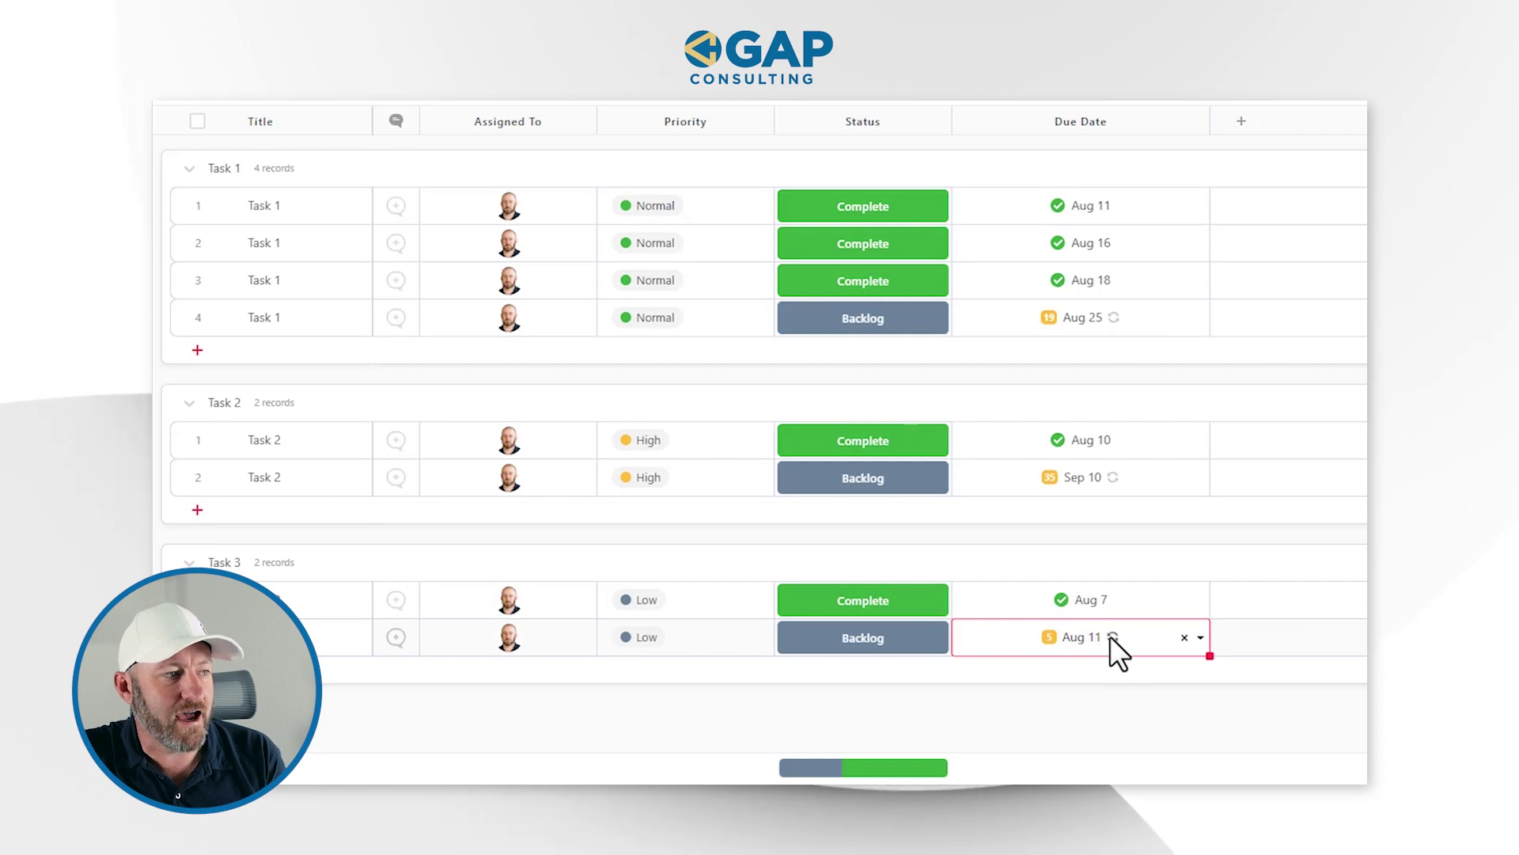
pyautogui.click(1110, 635)
pyautogui.hscroll(3, 1092, 397)
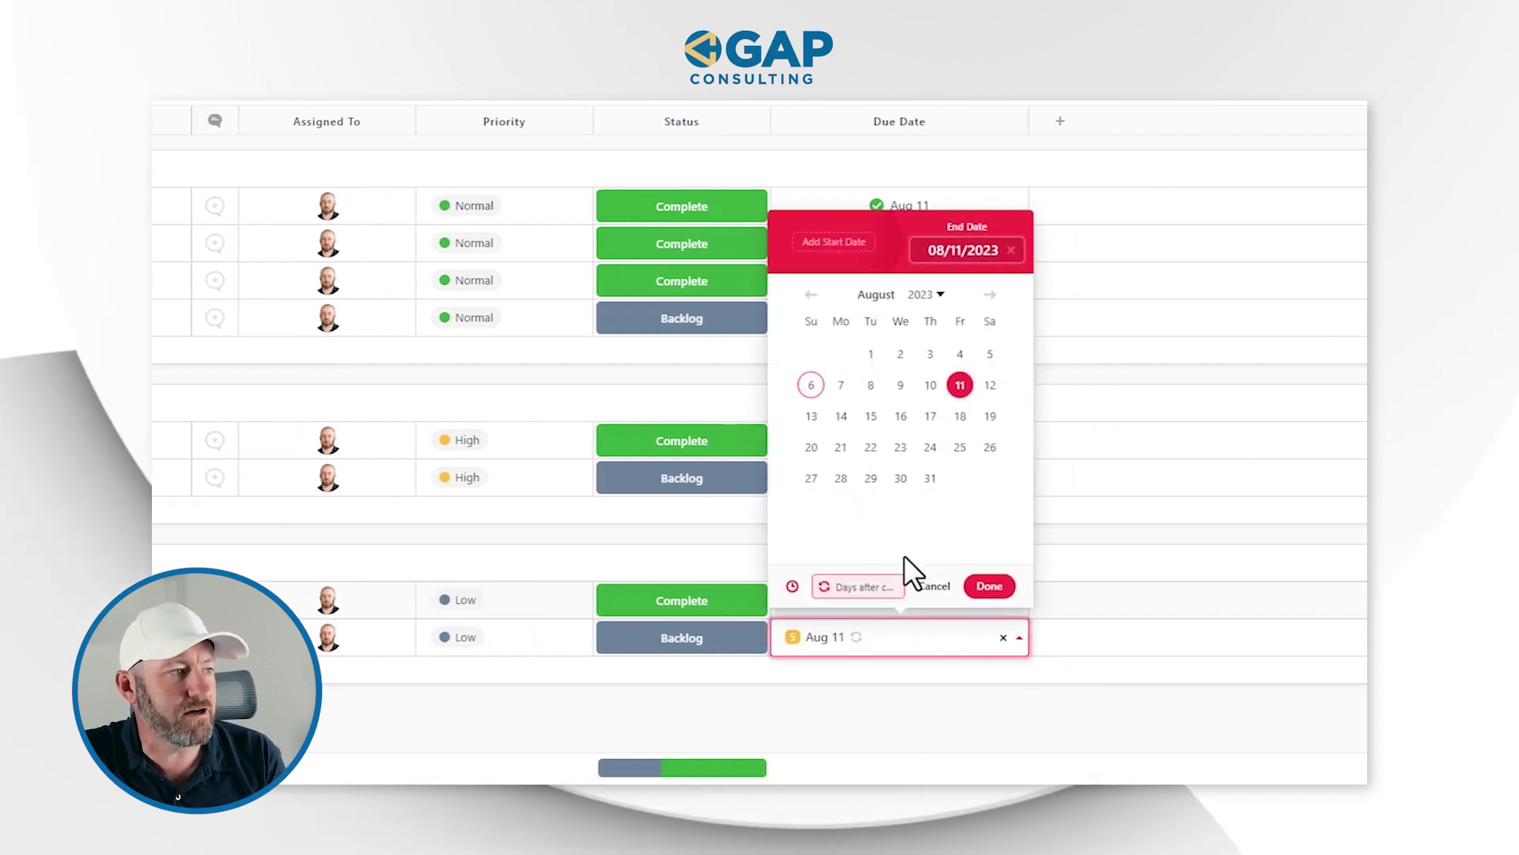
pyautogui.click(863, 589)
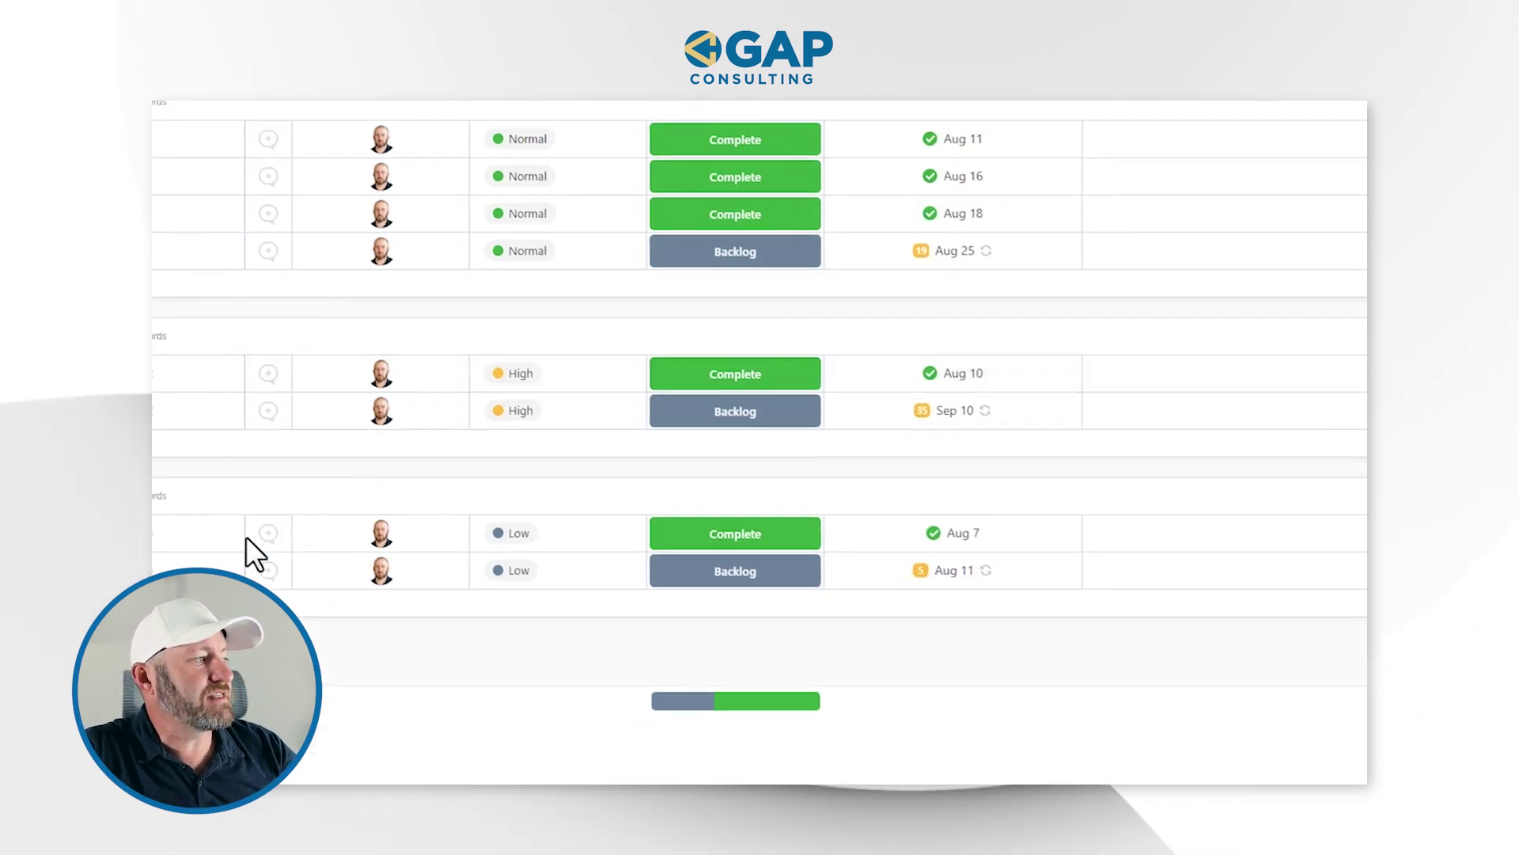
# - Add a record titled Task 4, assigned to the same person as the other tasks, with Normal priority
pyautogui.click(185, 531)
pyautogui.write('Task 4')
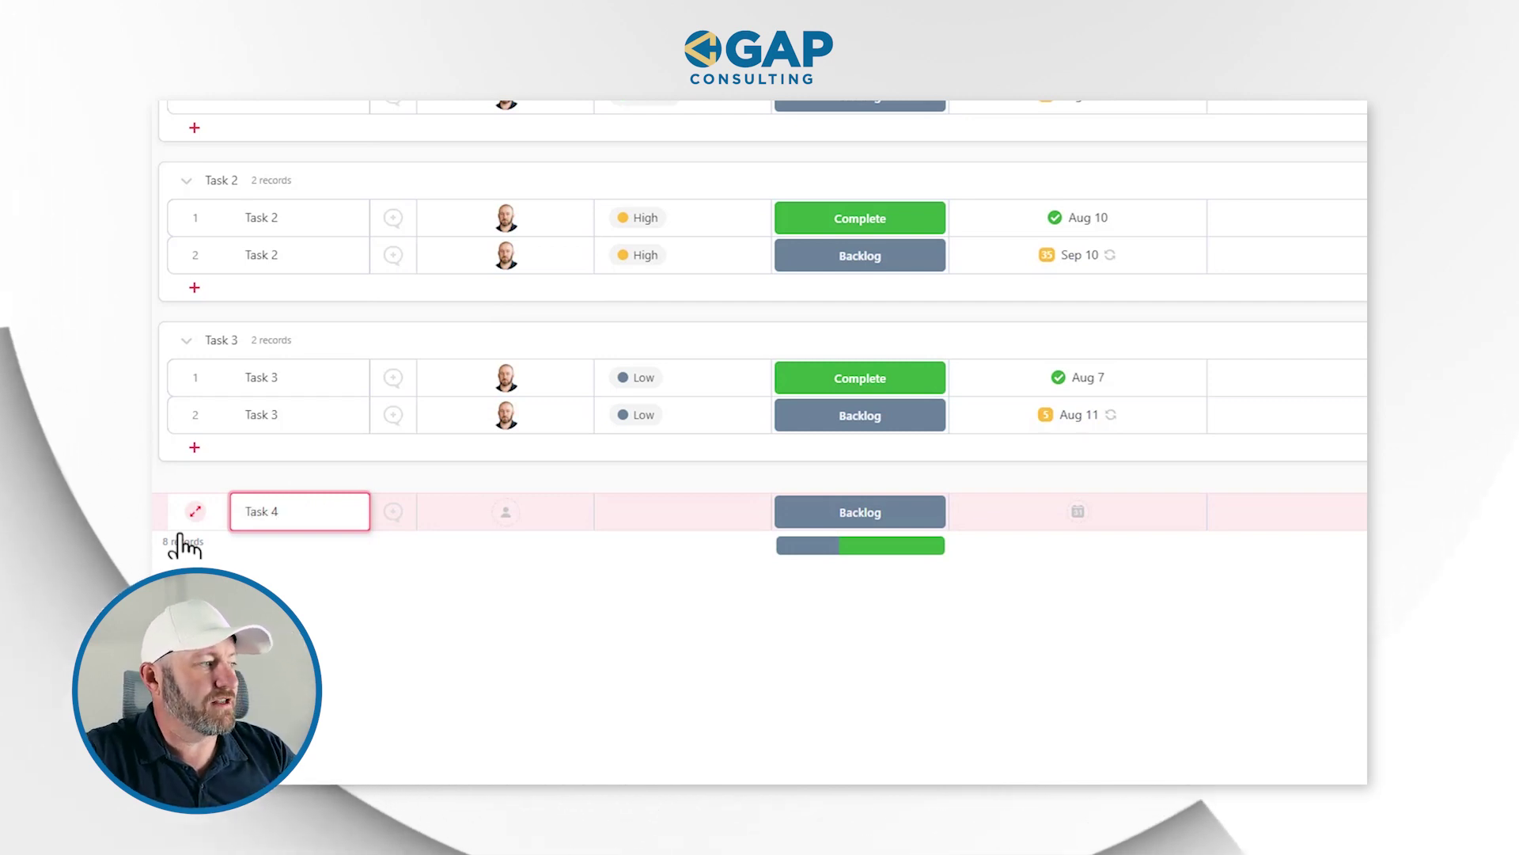
pyautogui.press('Tab')
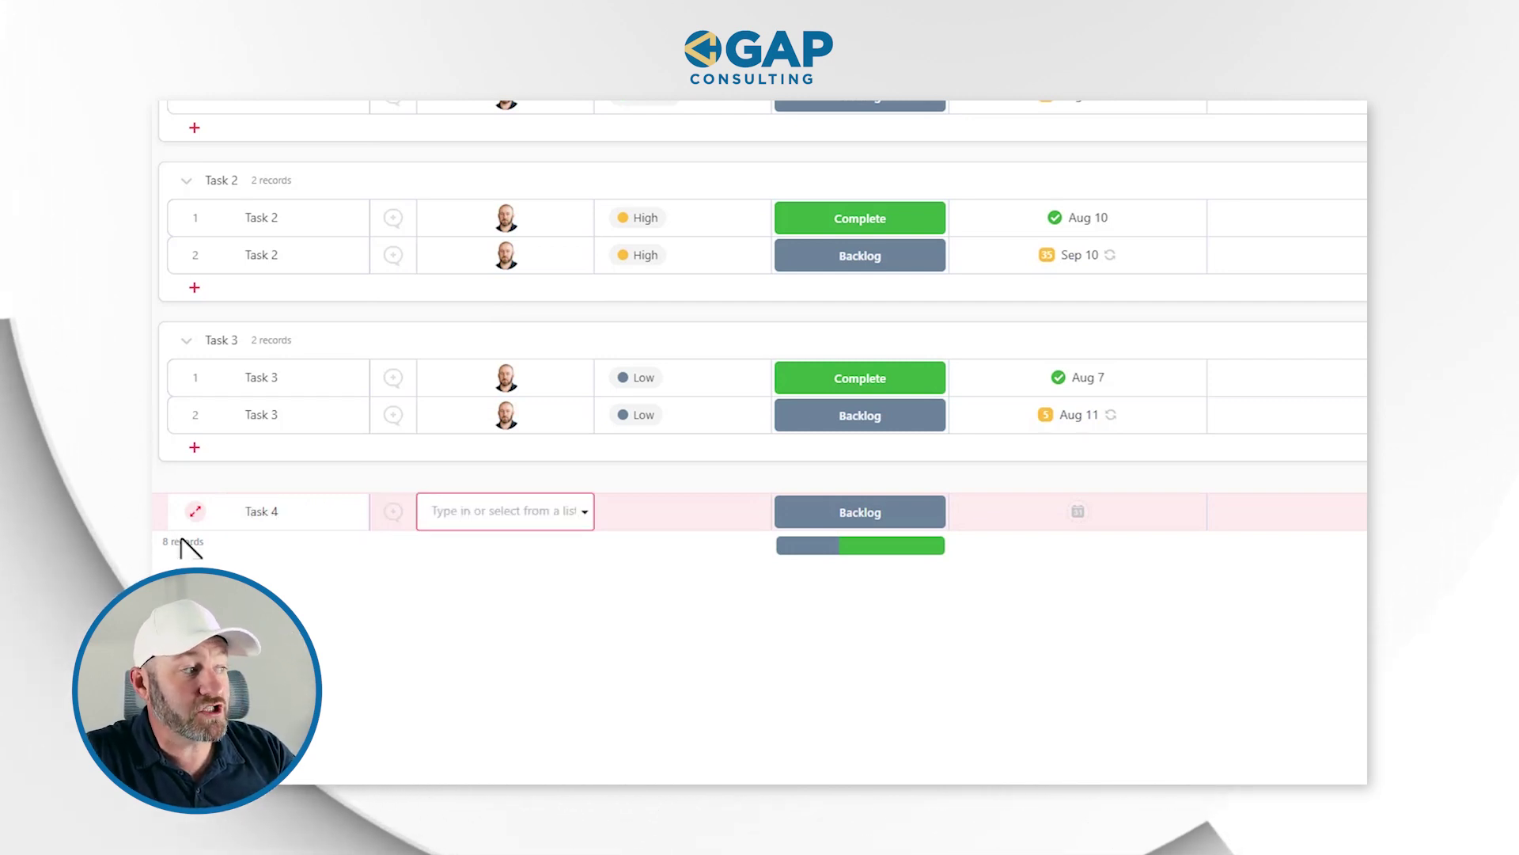
pyautogui.write('ga')
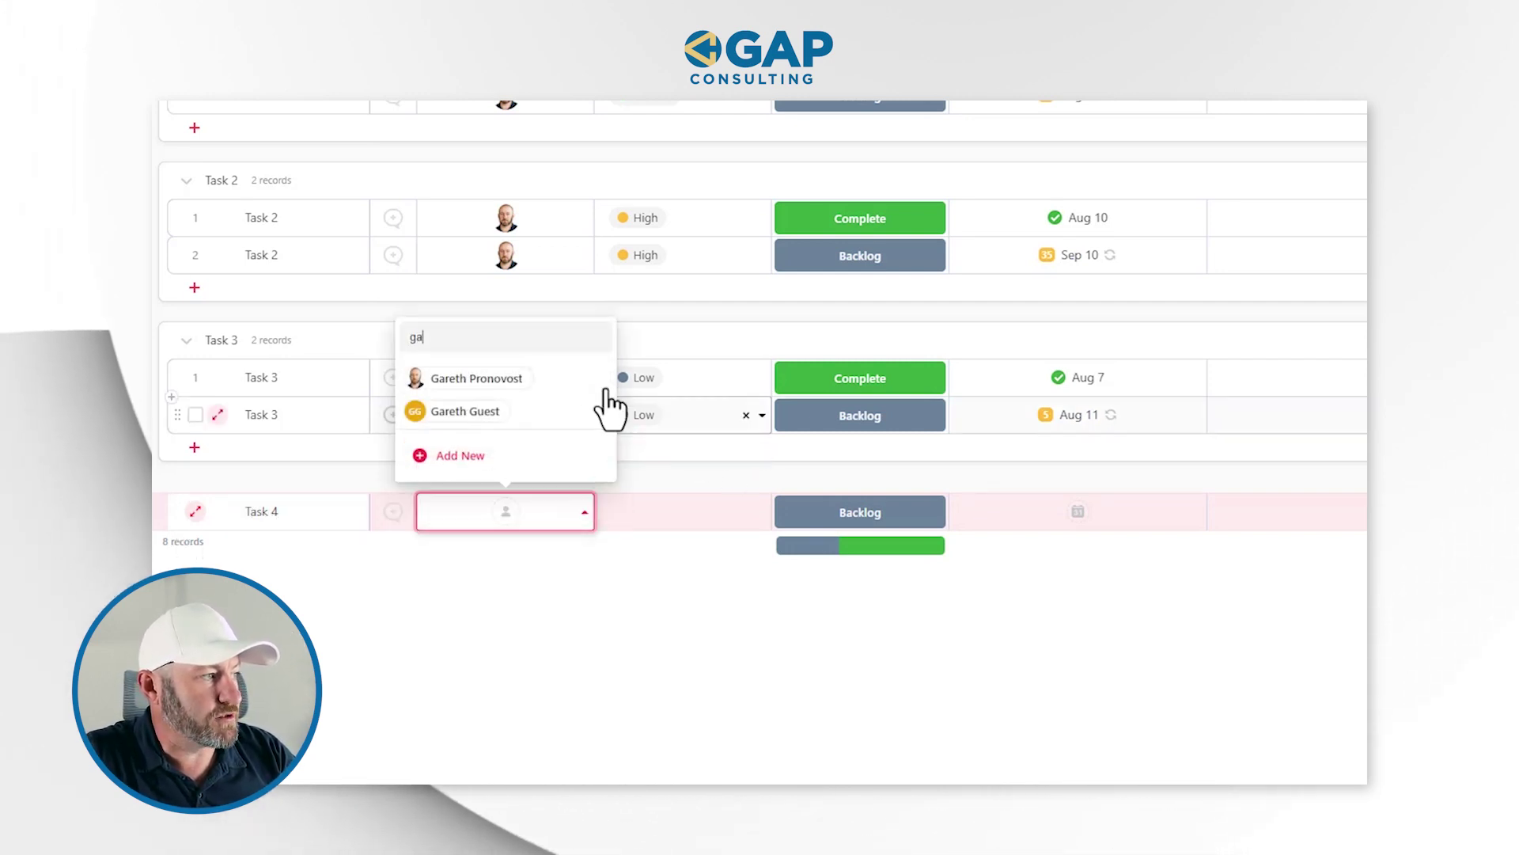
pyautogui.click(546, 408)
pyautogui.click(692, 511)
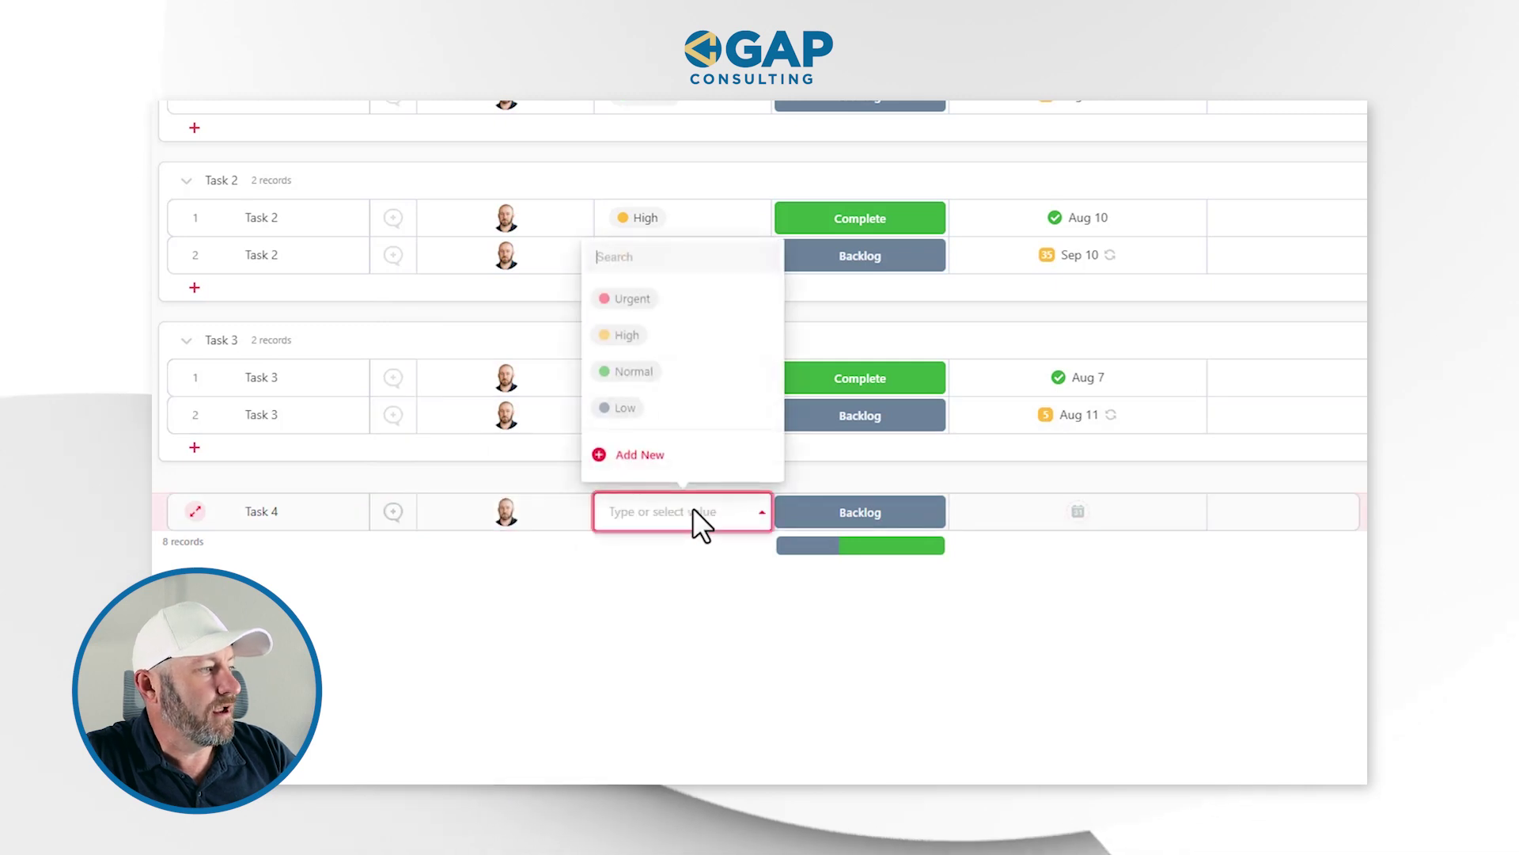
pyautogui.click(681, 370)
# - Choose August 14, 2023 as Task 4's due date and make it a repeating task
pyautogui.scroll(-1, 978, 354)
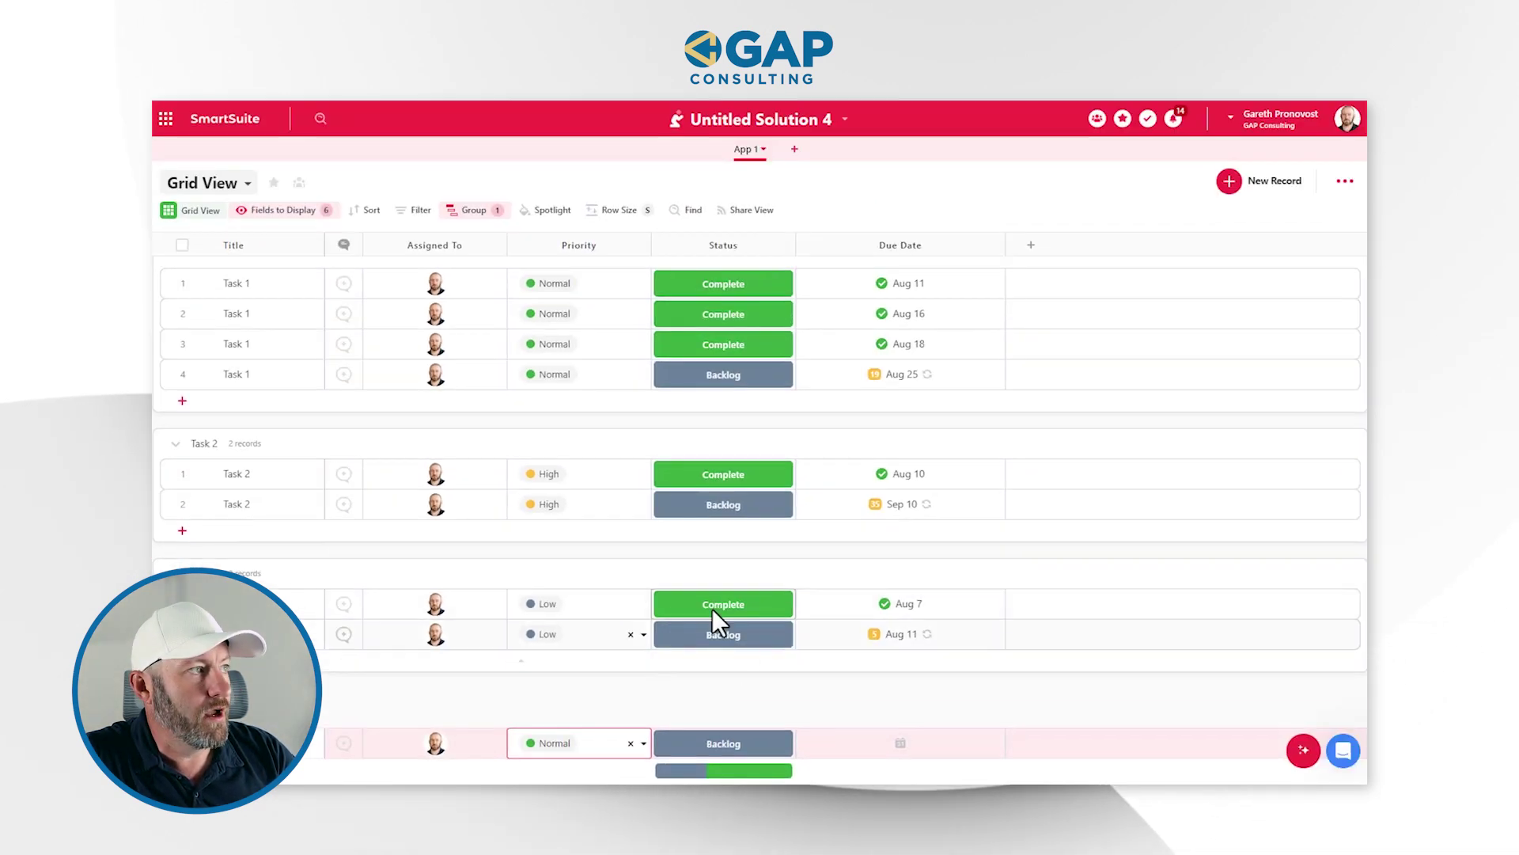
pyautogui.scroll(-1, 870, 673)
pyautogui.click(906, 668)
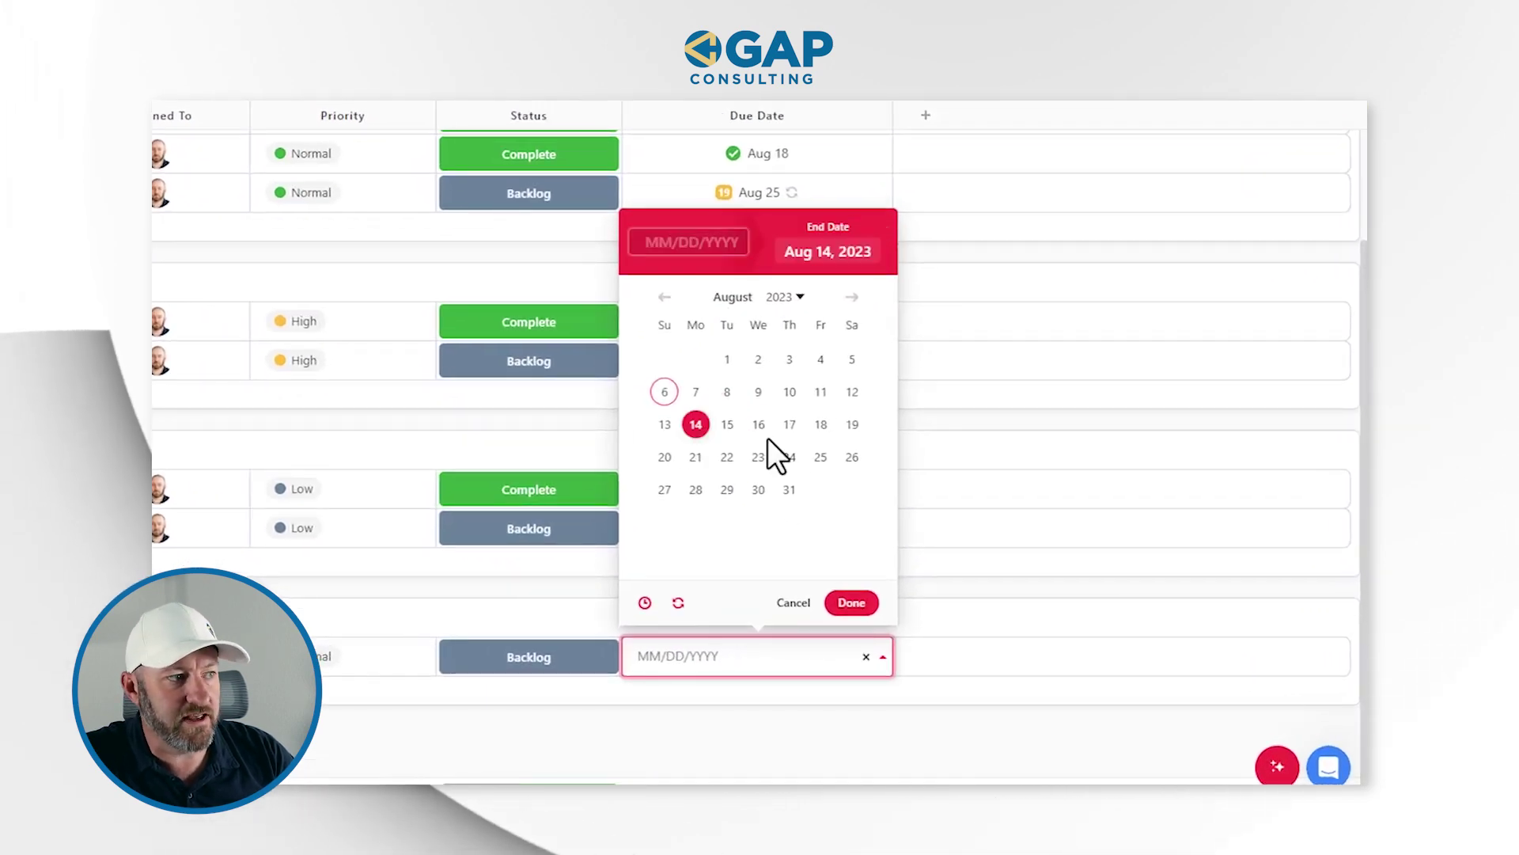
pyautogui.click(677, 605)
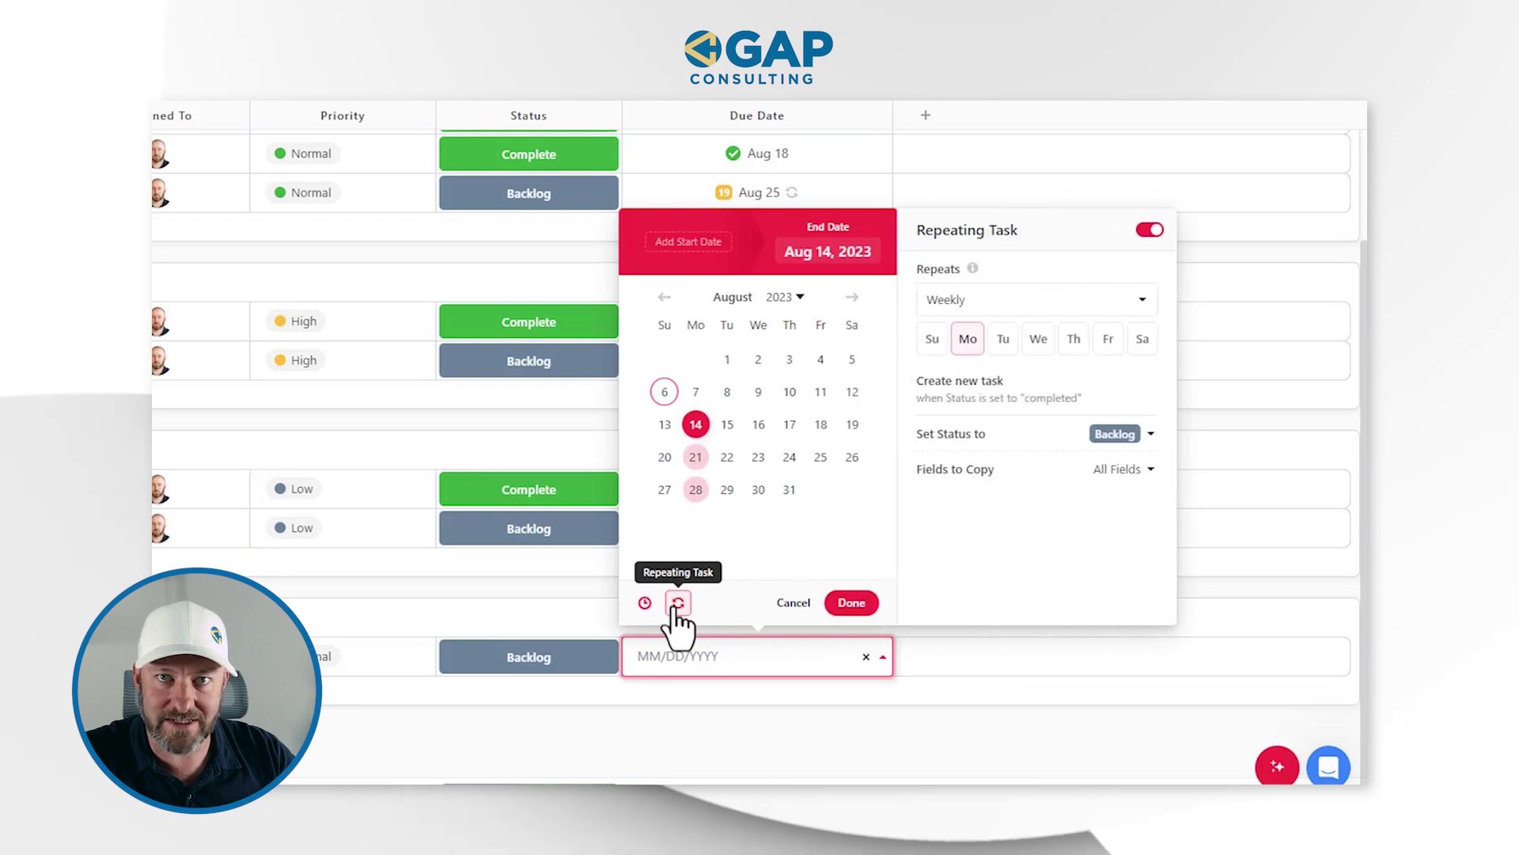
# - Give Task 4 a Custom repeat every 2 weeks, adding Wednesday and Friday to the selected Monday
pyautogui.click(982, 301)
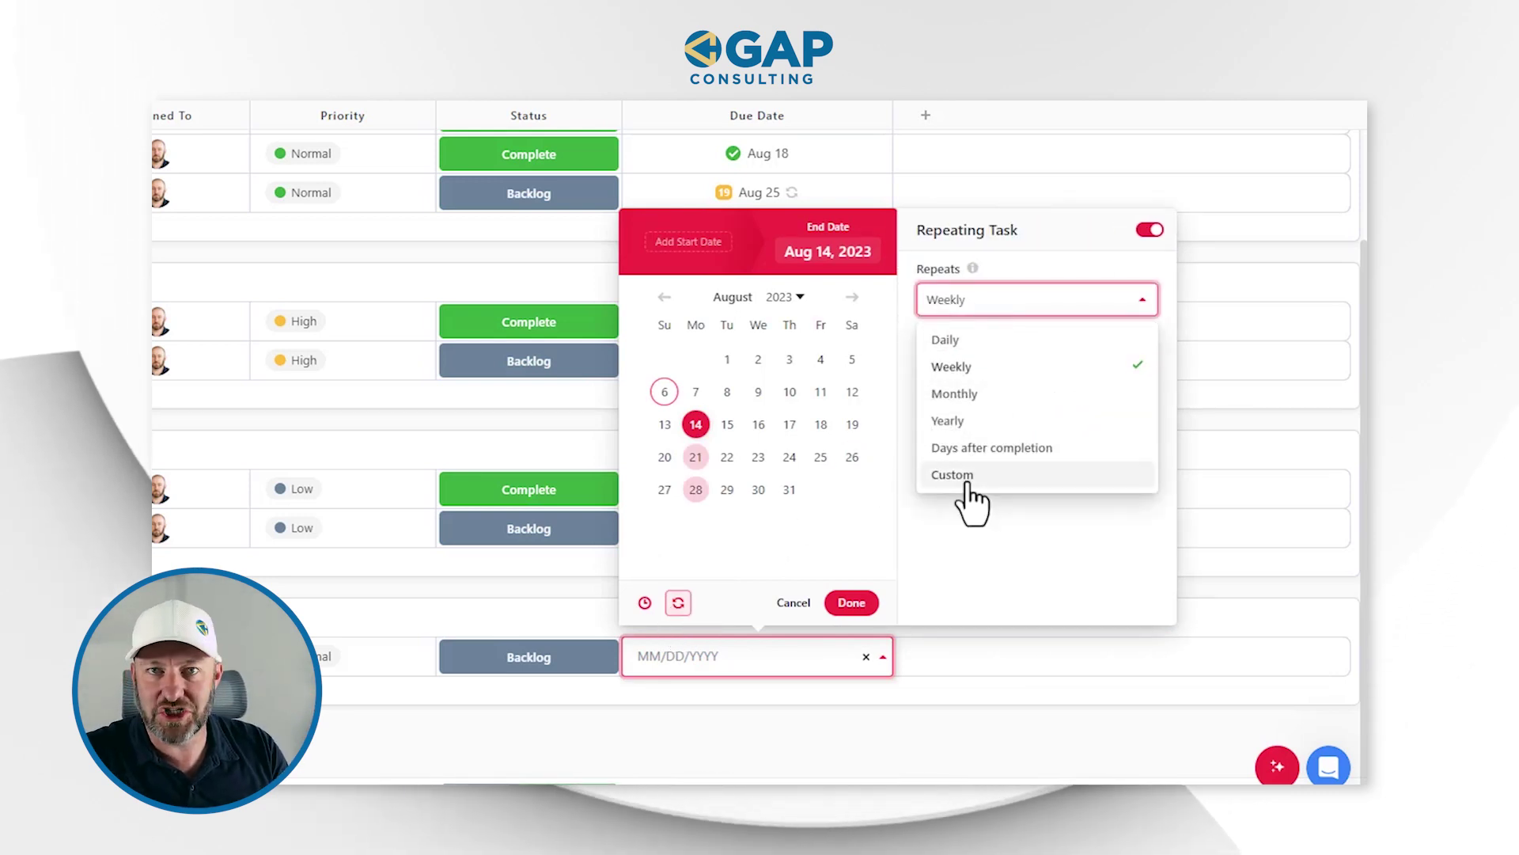
pyautogui.click(967, 478)
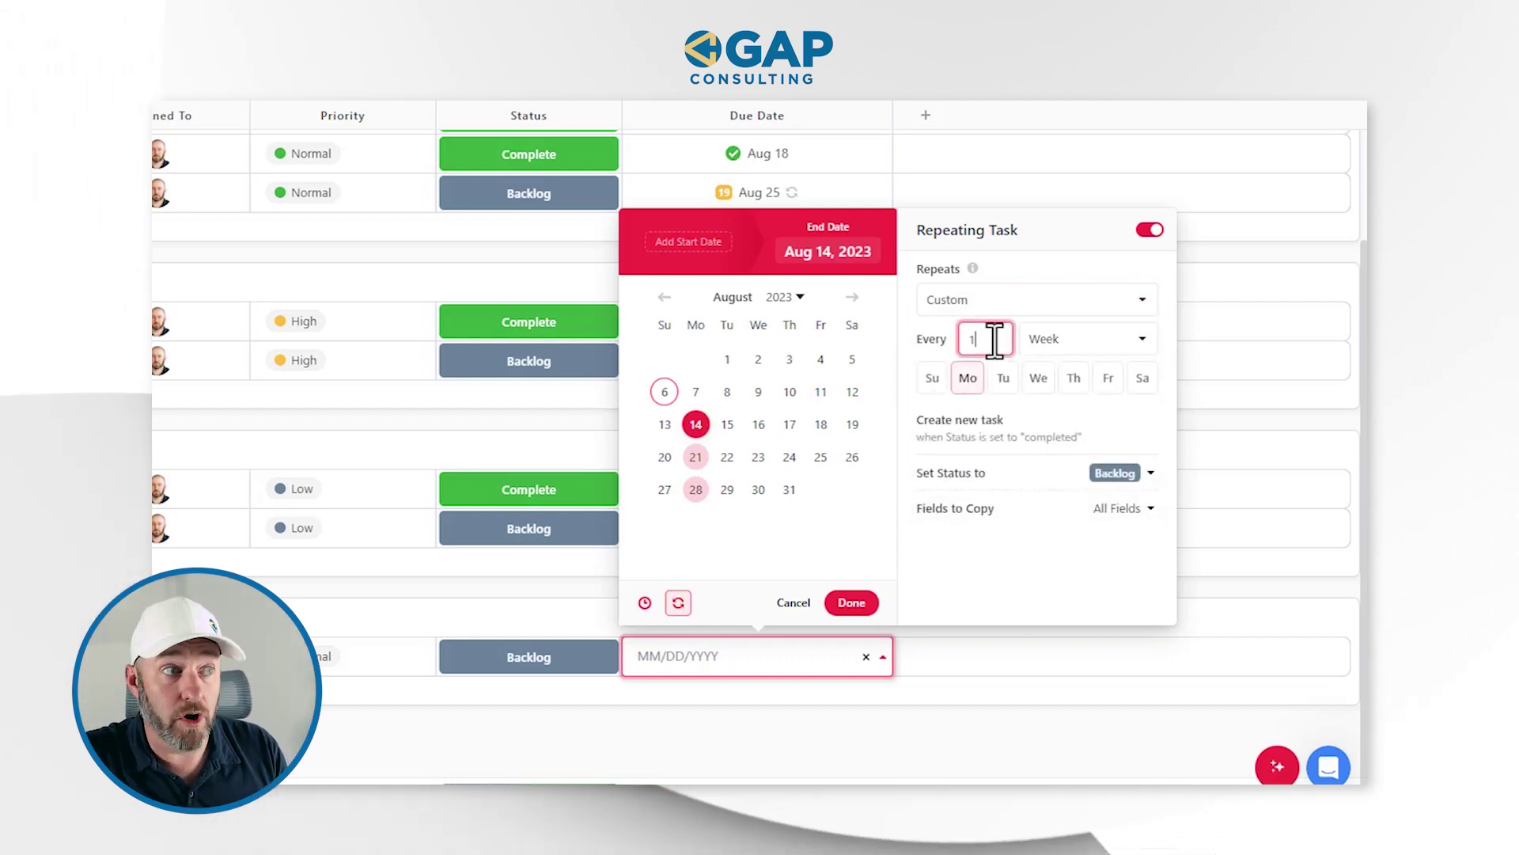
pyautogui.click(1087, 342)
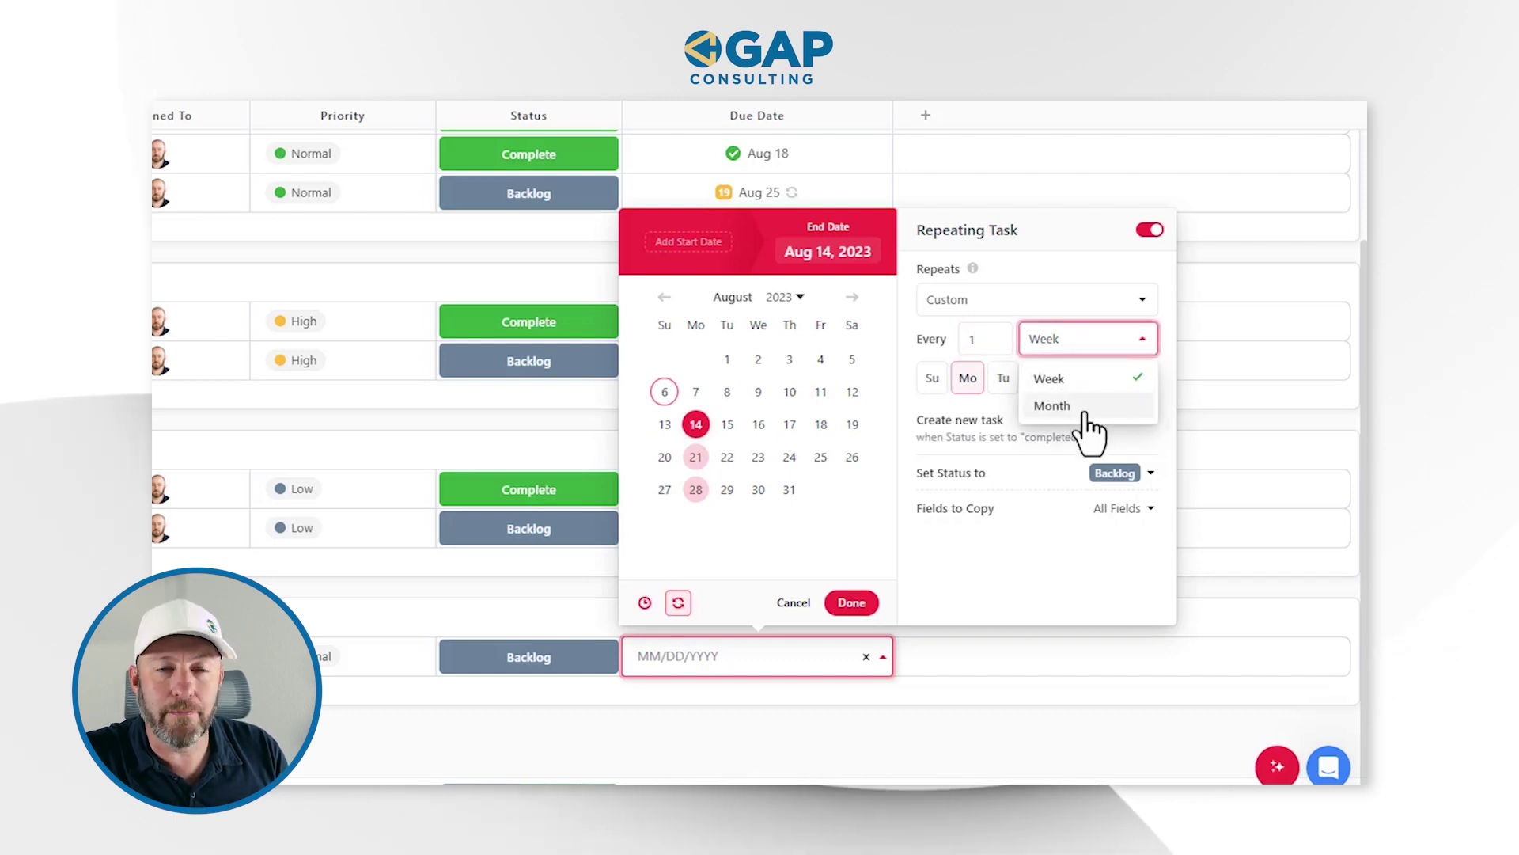
pyautogui.click(979, 341)
pyautogui.press('BackSpace')
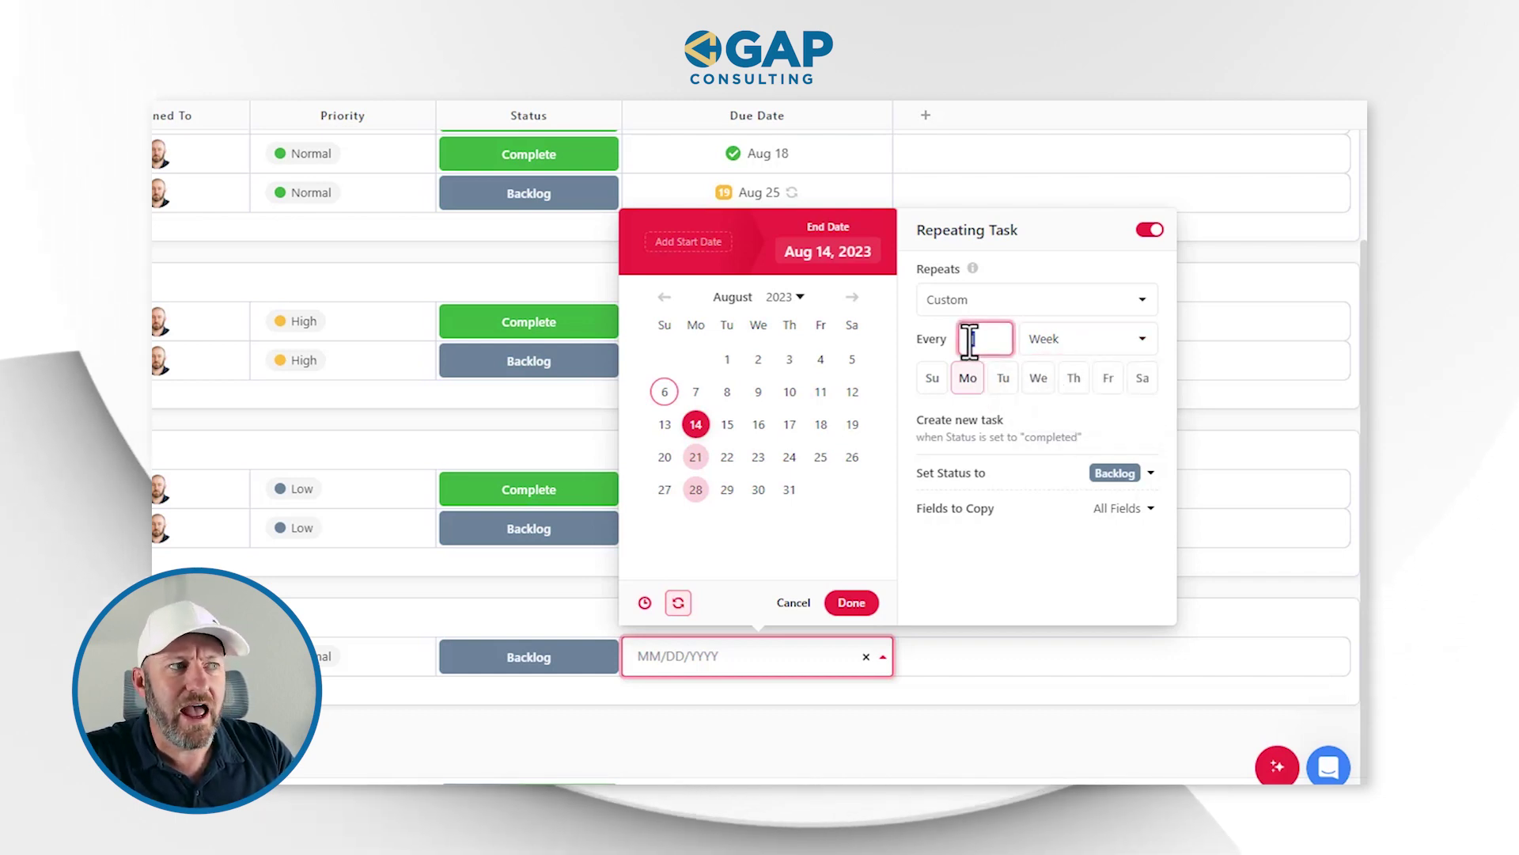
pyautogui.write('2')
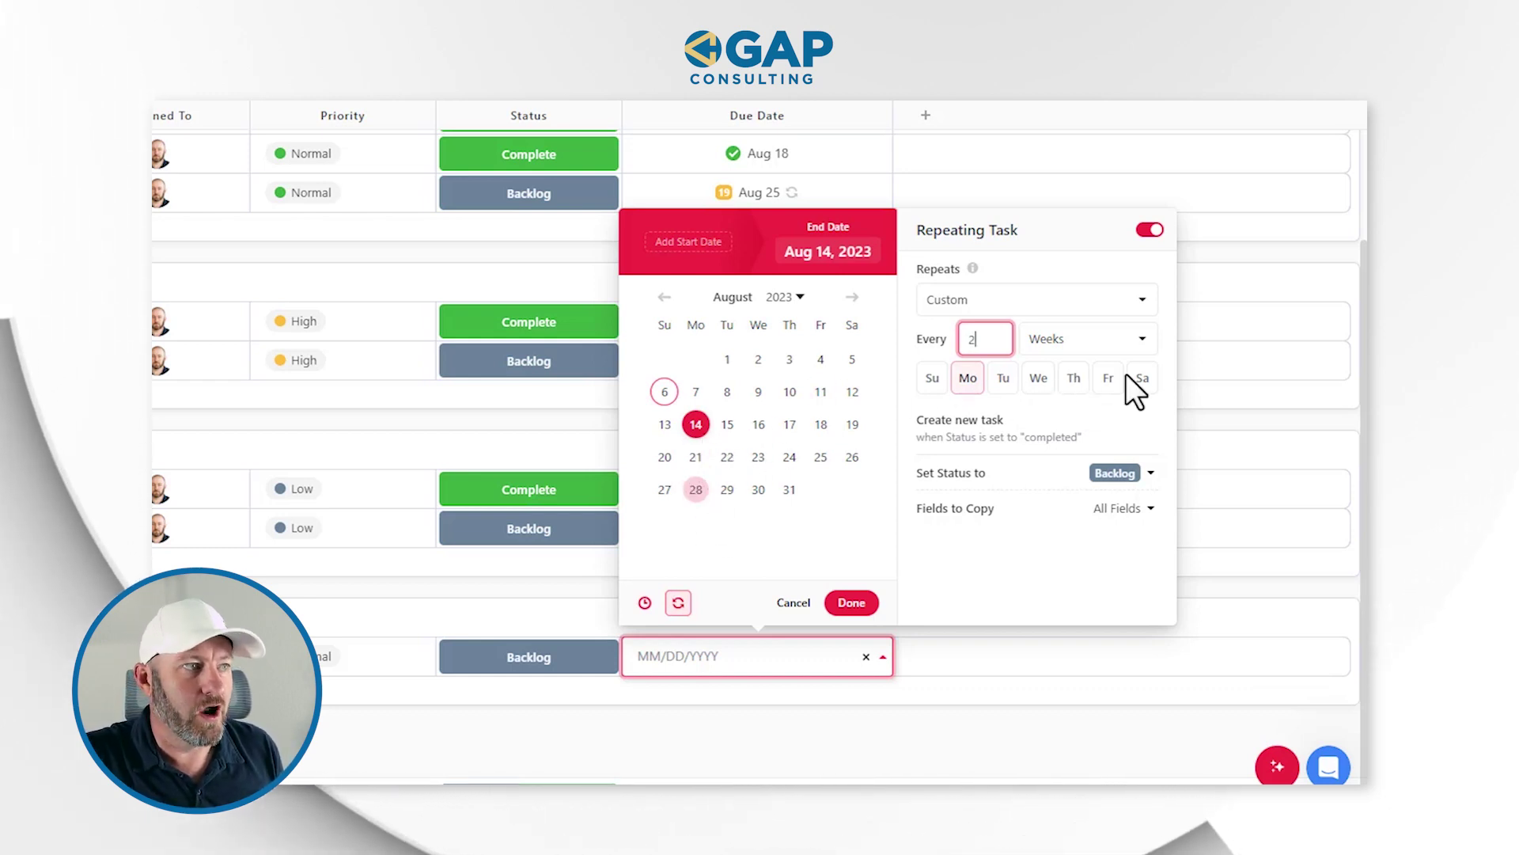
pyautogui.click(1041, 379)
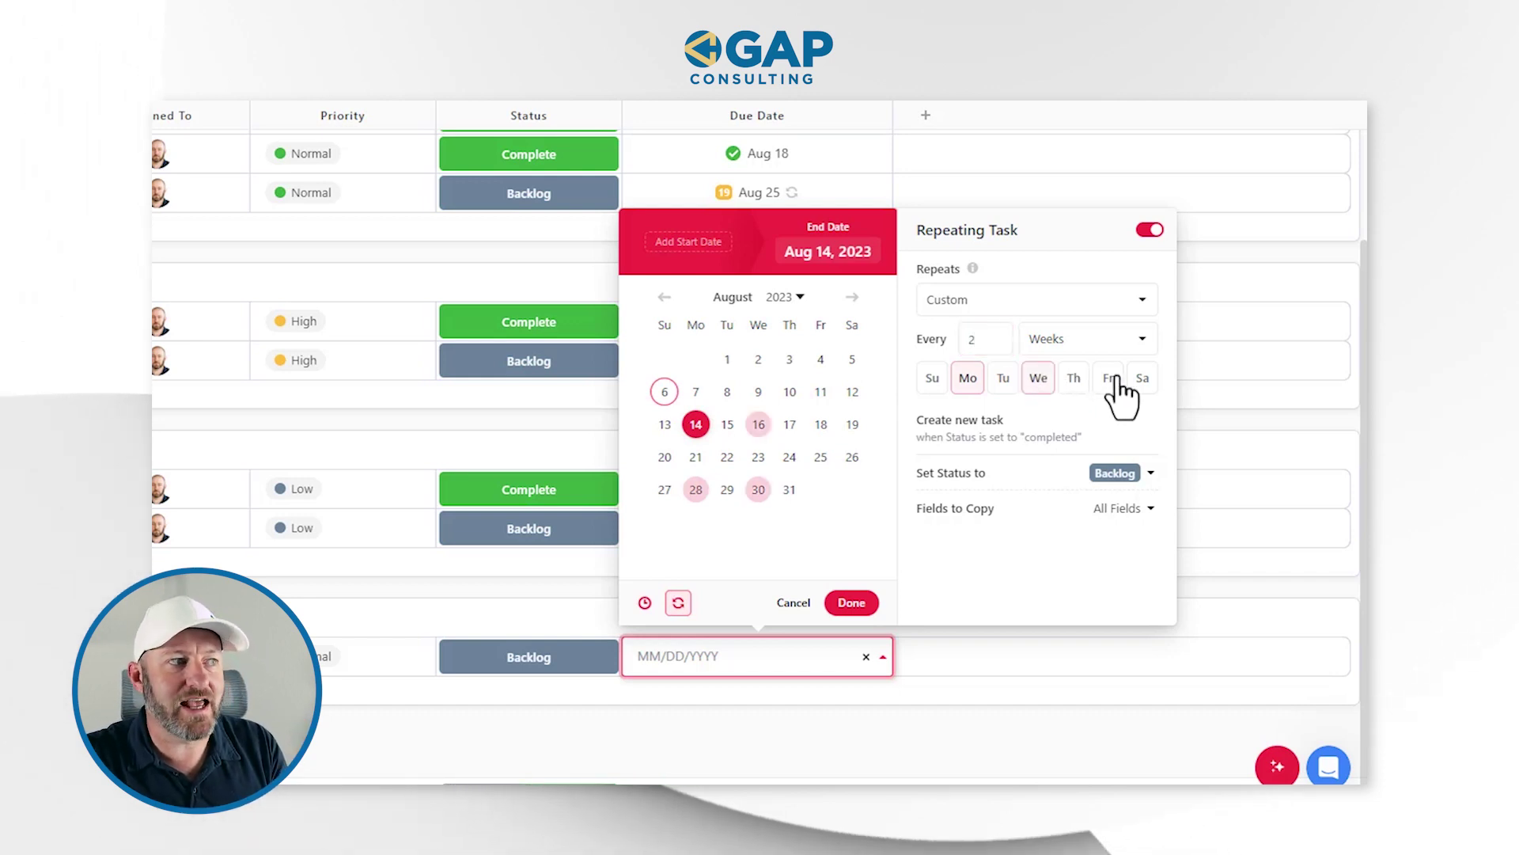
pyautogui.click(1110, 378)
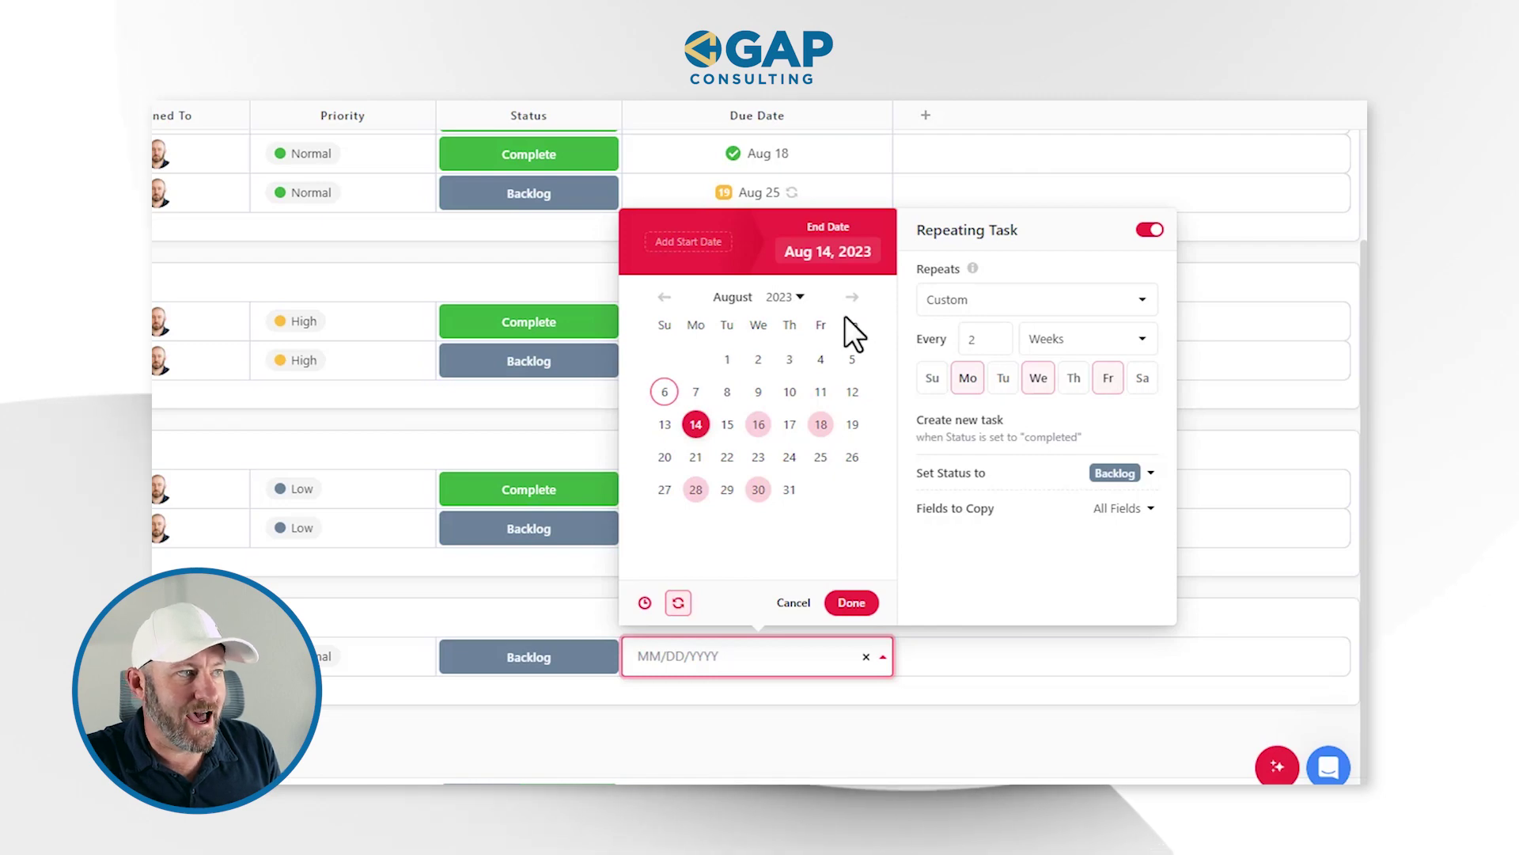